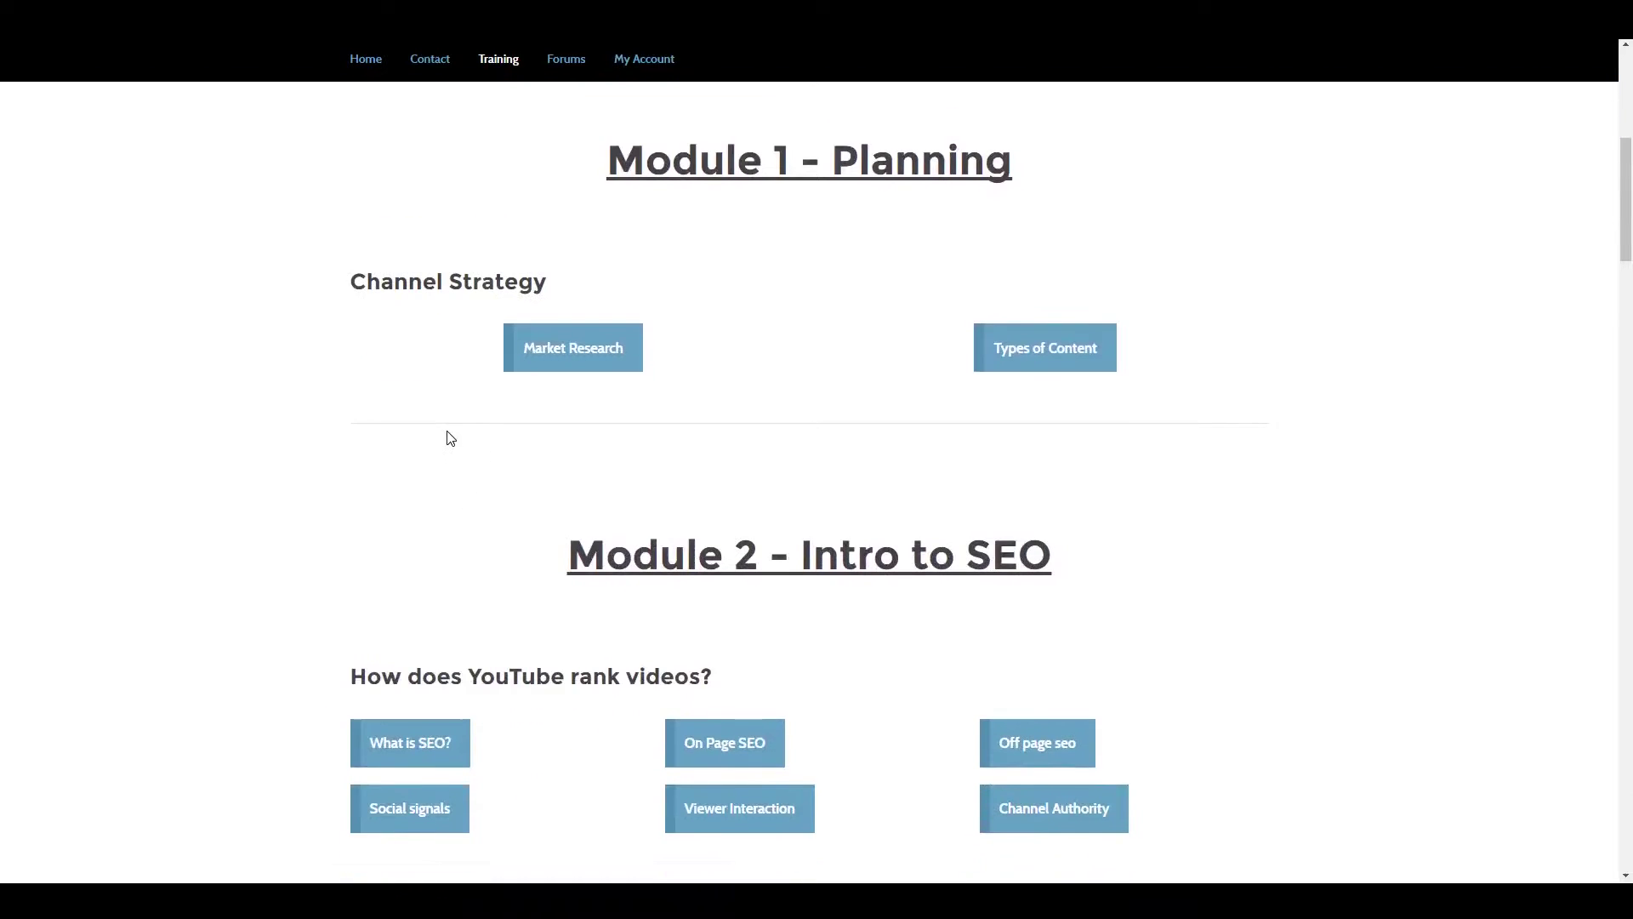
Look through the training page's modules, from Planning down to the Bonus Module's website building tutorials
scroll(440, 464, "down", 15)
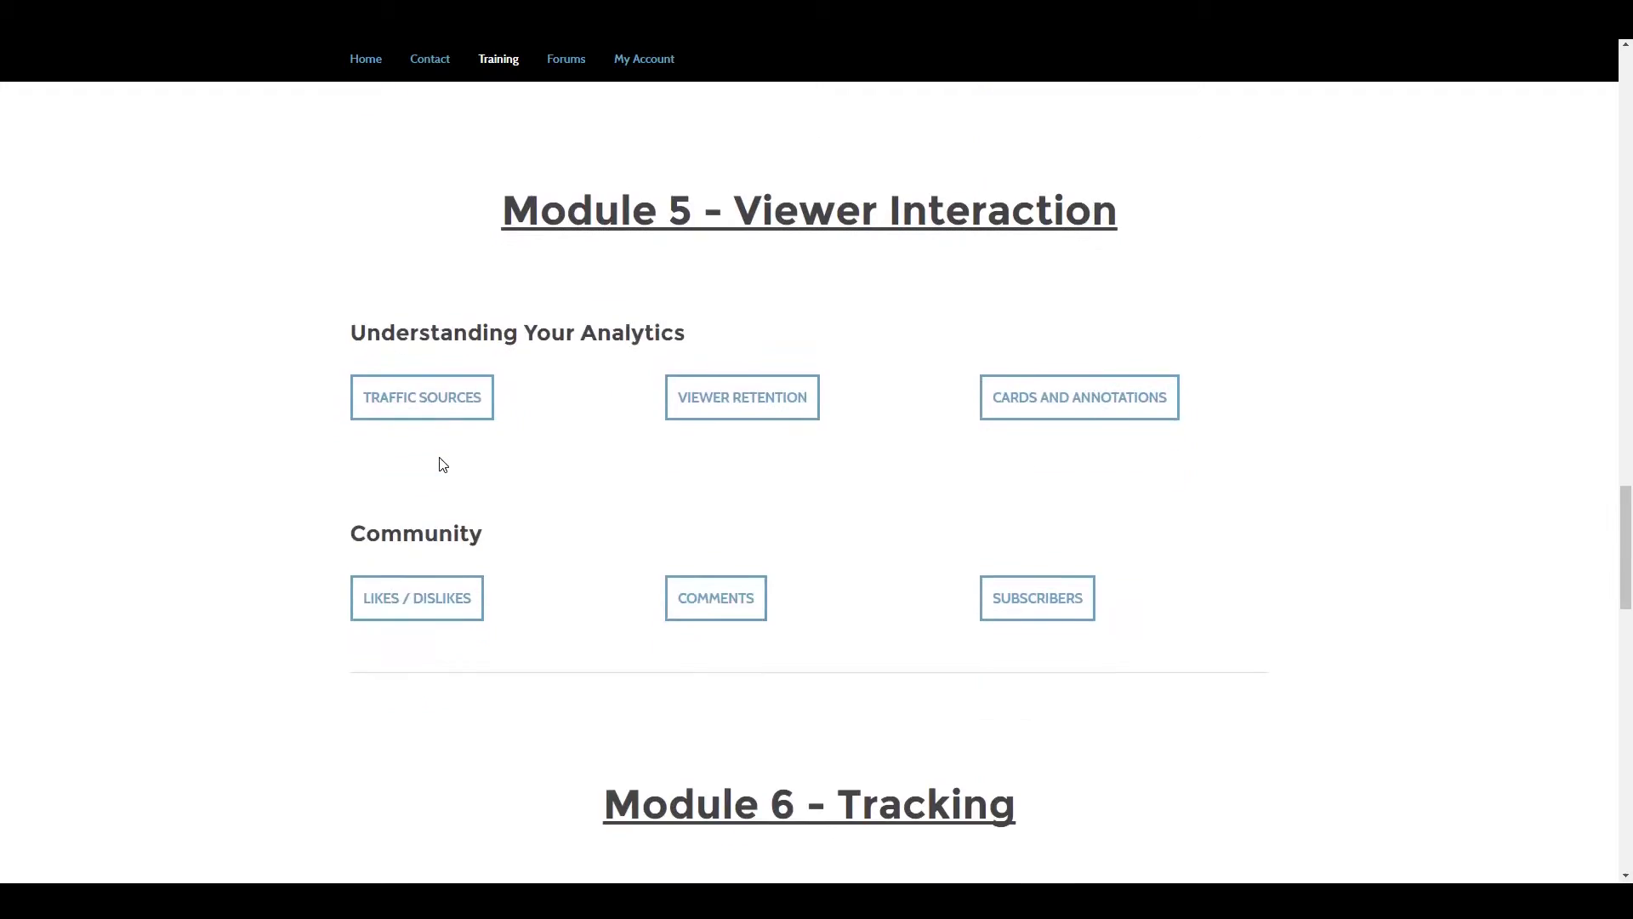
scroll(443, 464, "down", 4)
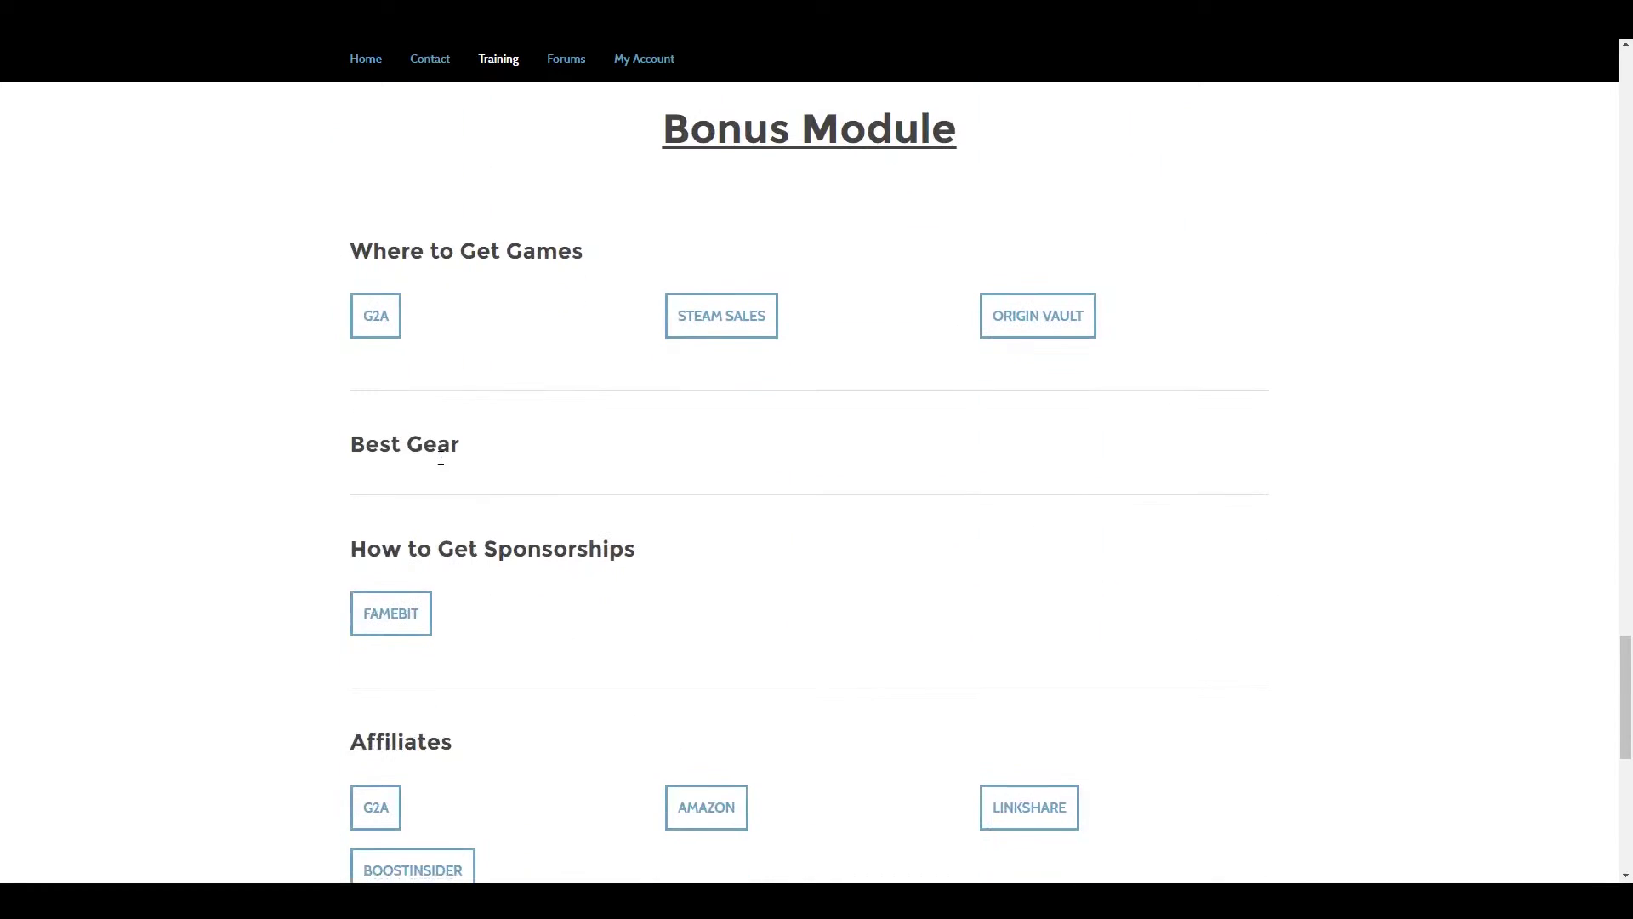
left_click_drag(313, 260, 1194, 512)
scroll(1191, 519, "down", 6)
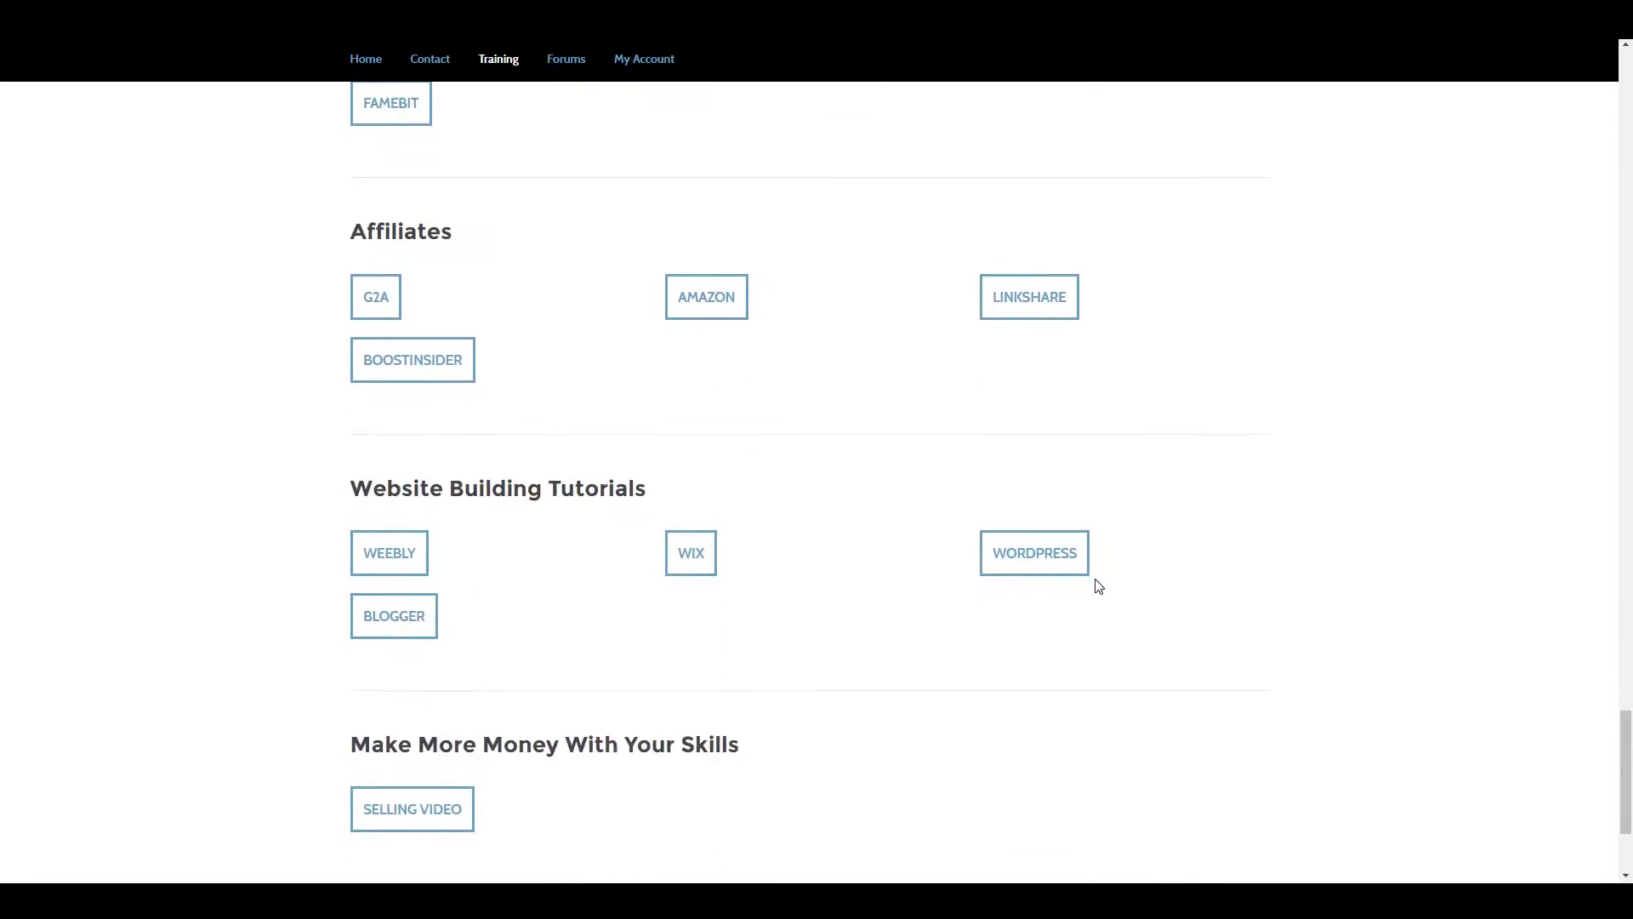
scroll(680, 425, "up", 20)
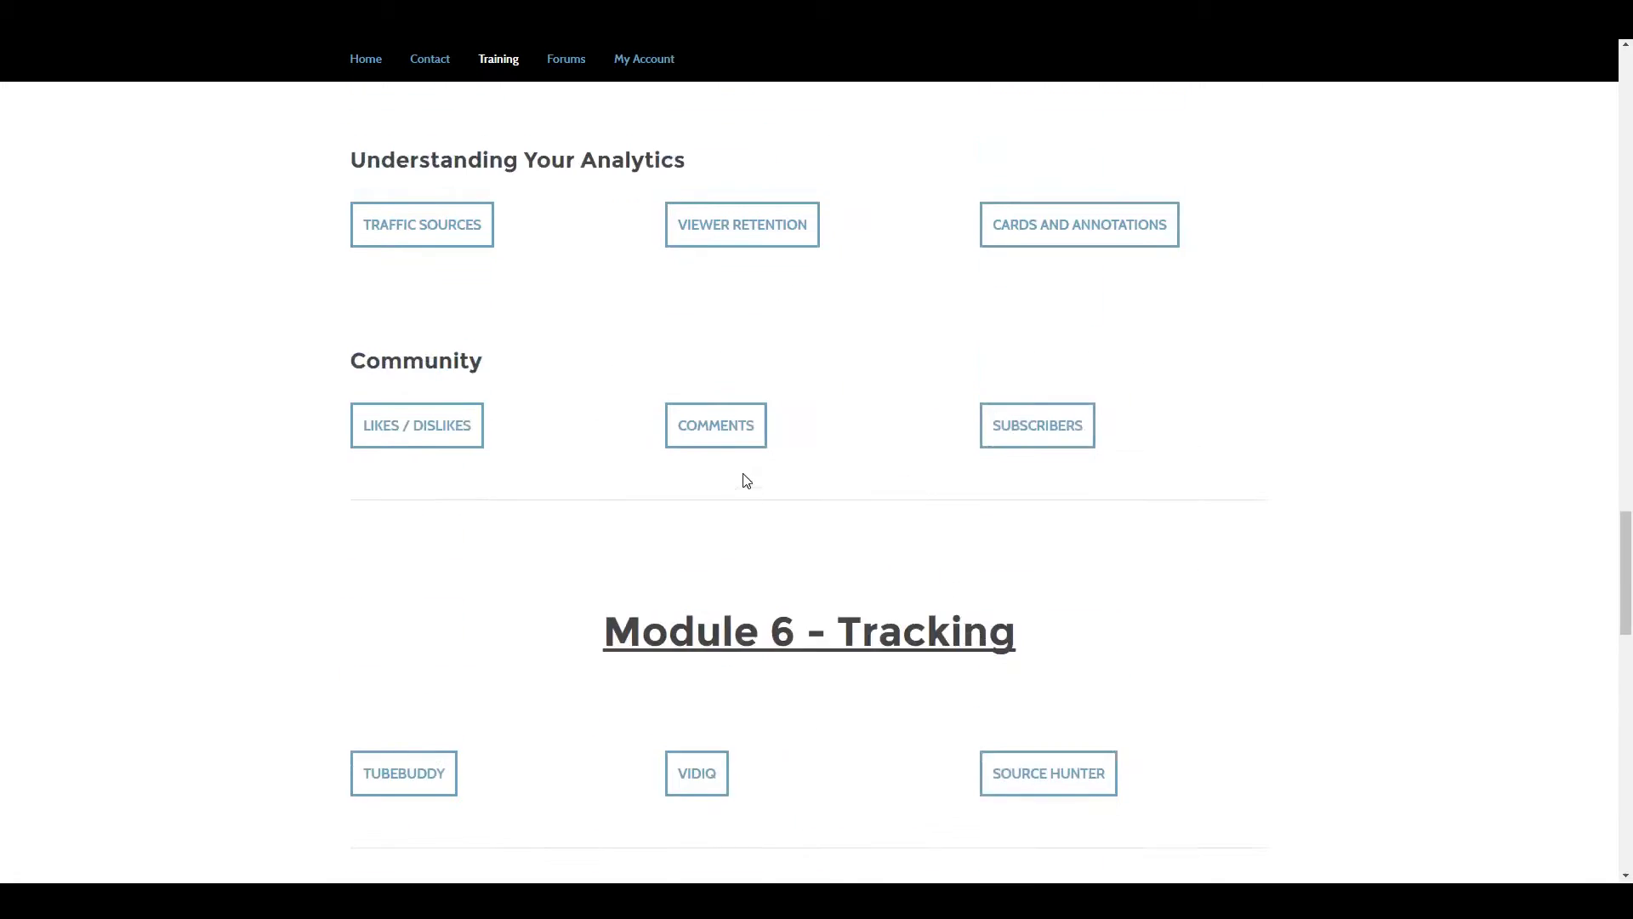
scroll(766, 442, "up", 13)
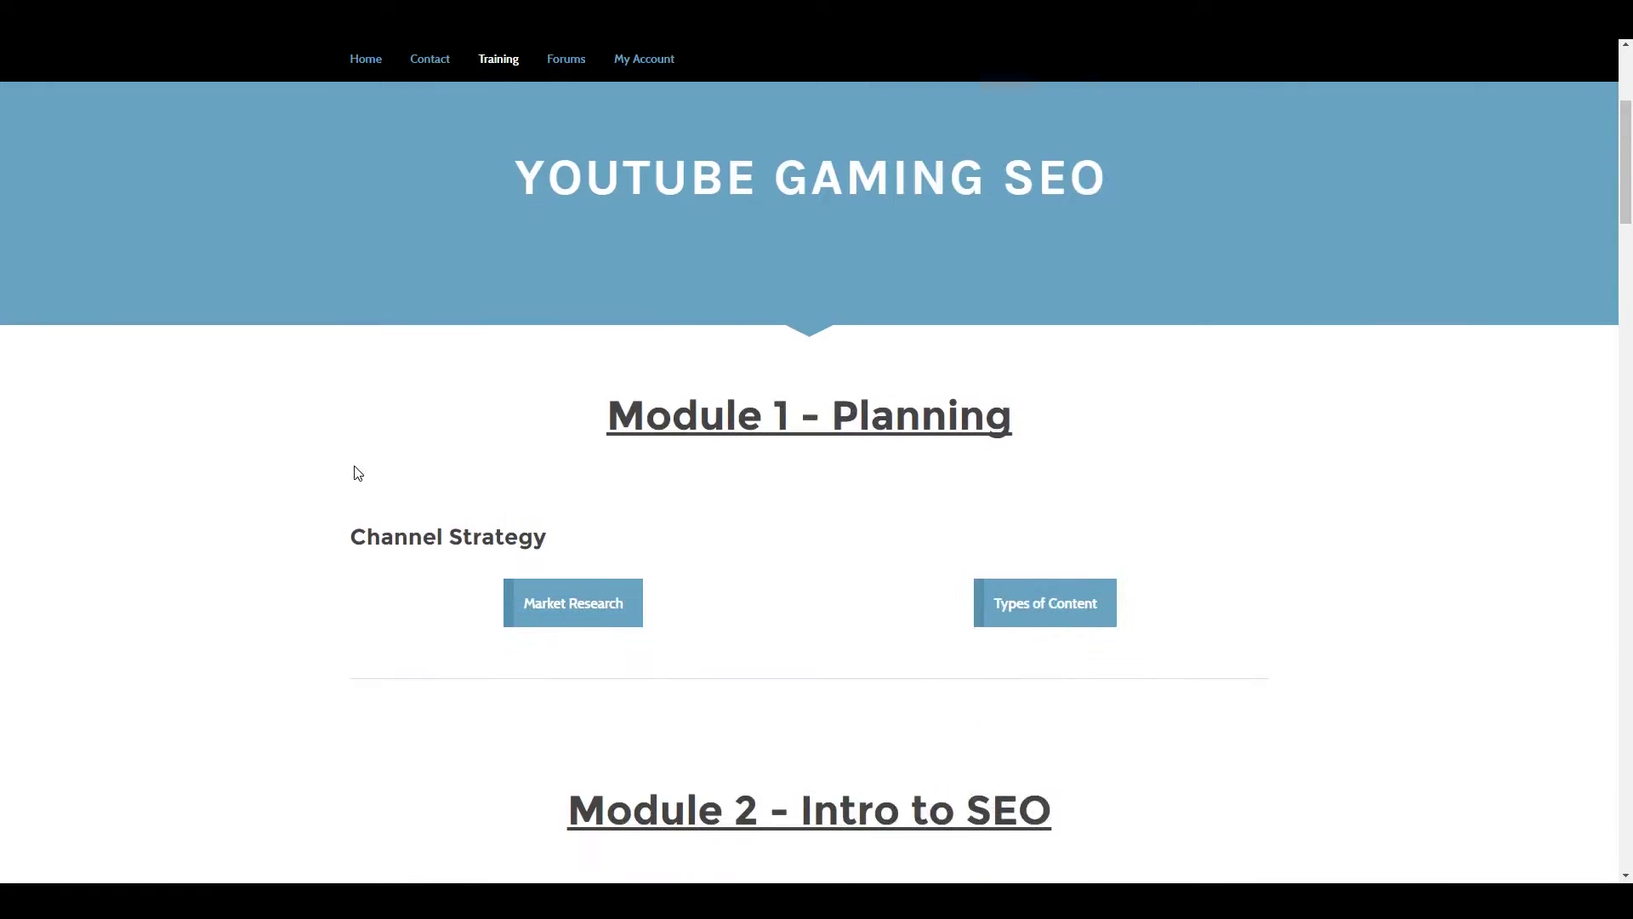
Open the "What is SEO?" lesson from Module 2 - Intro to SEO
scroll(357, 467, "down", 4)
scroll(359, 470, "down", 3)
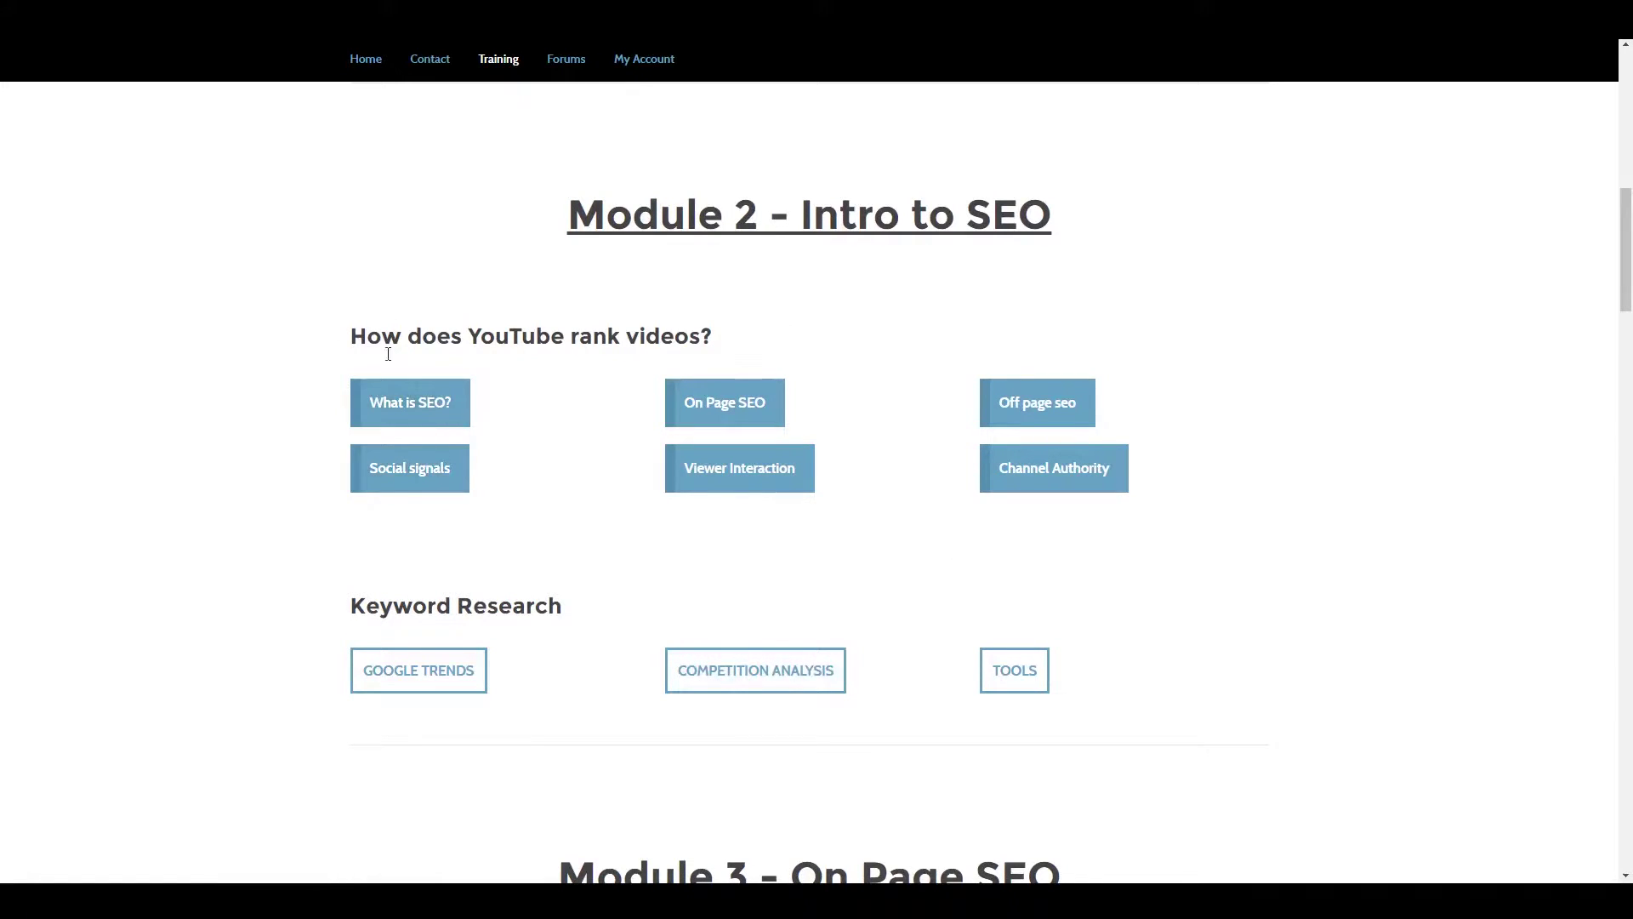
left_click(394, 398)
scroll(234, 489, "up", 5)
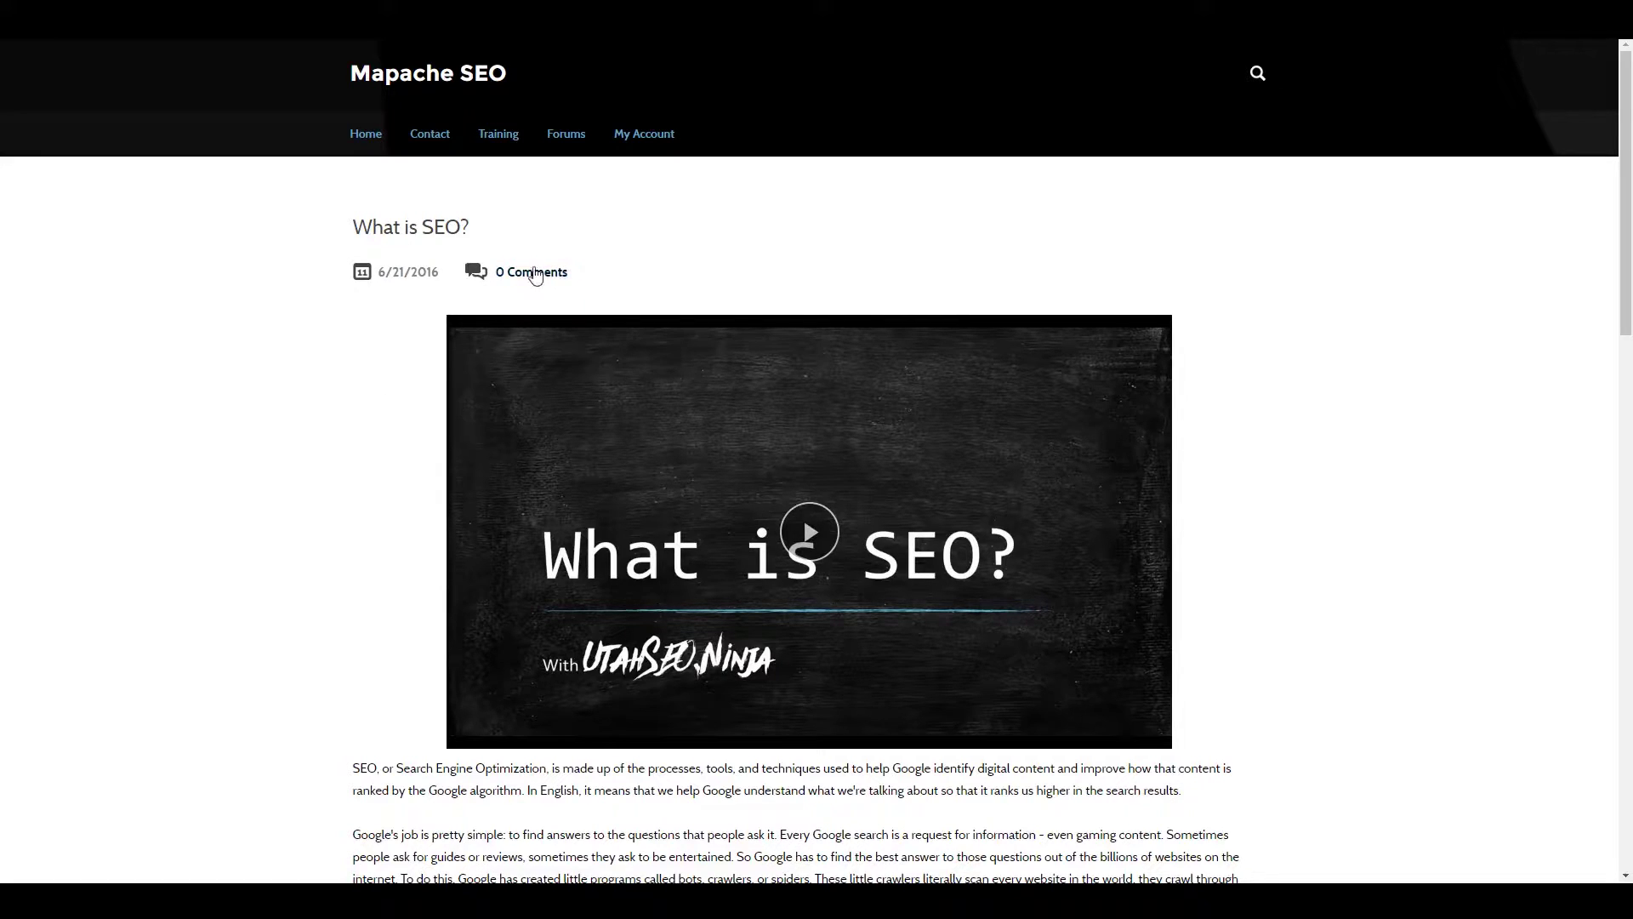
Look over the "What is SEO?" lesson's layout, including its video and the opening paragraphs
scroll(366, 414, "down", 7)
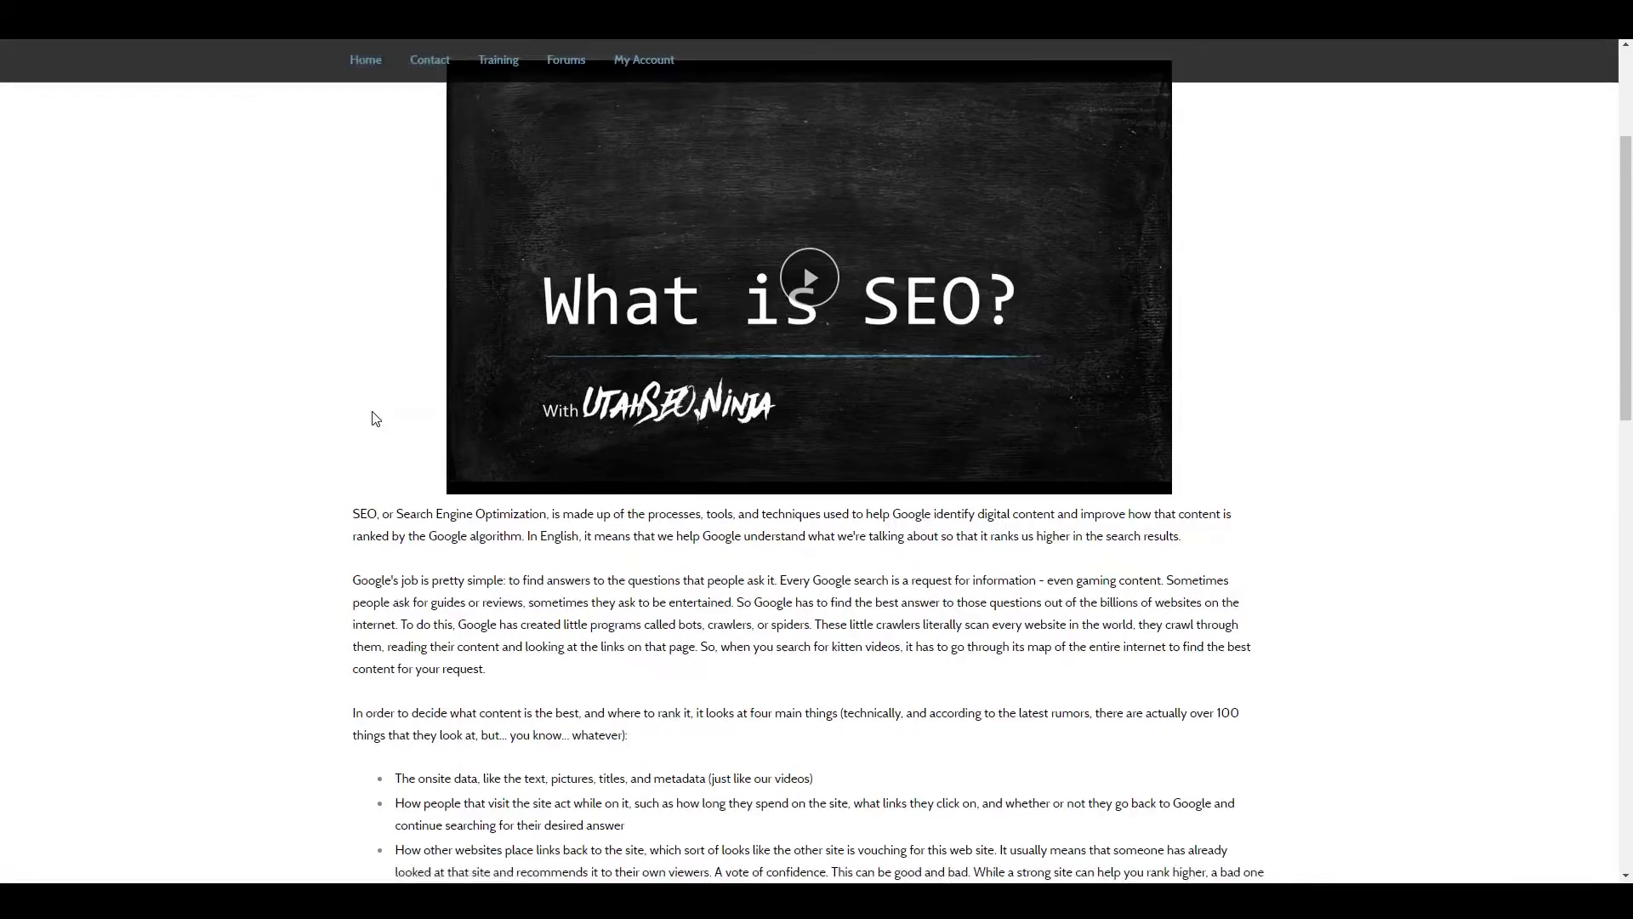
scroll(364, 411, "up", 5)
scroll(365, 408, "up", 2)
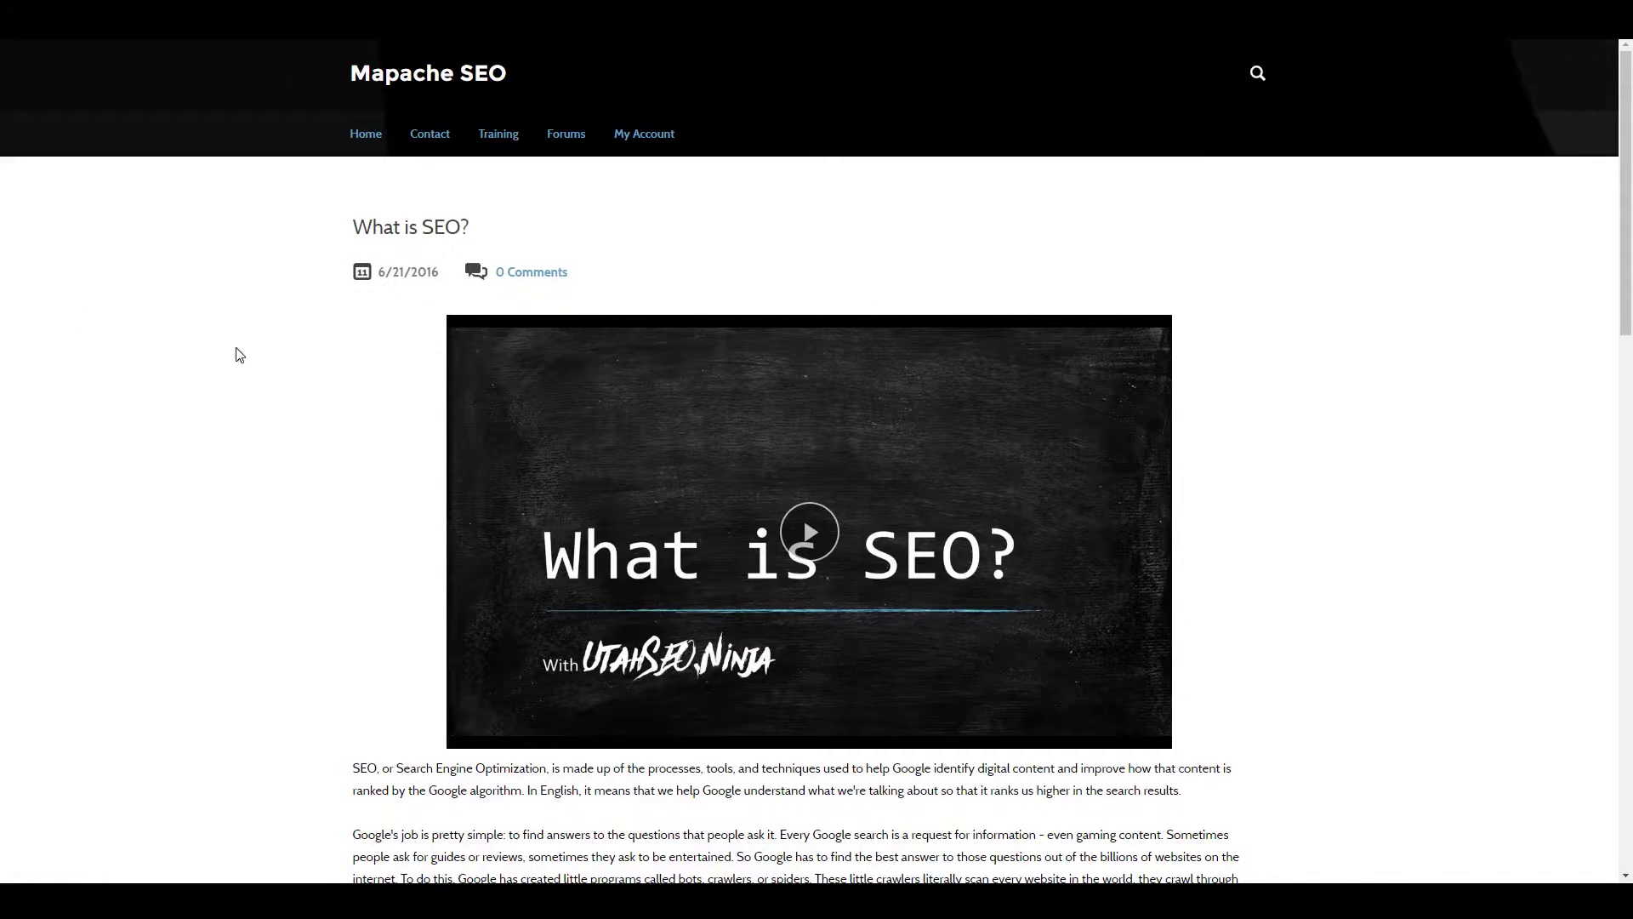
scroll(241, 354, "down", 5)
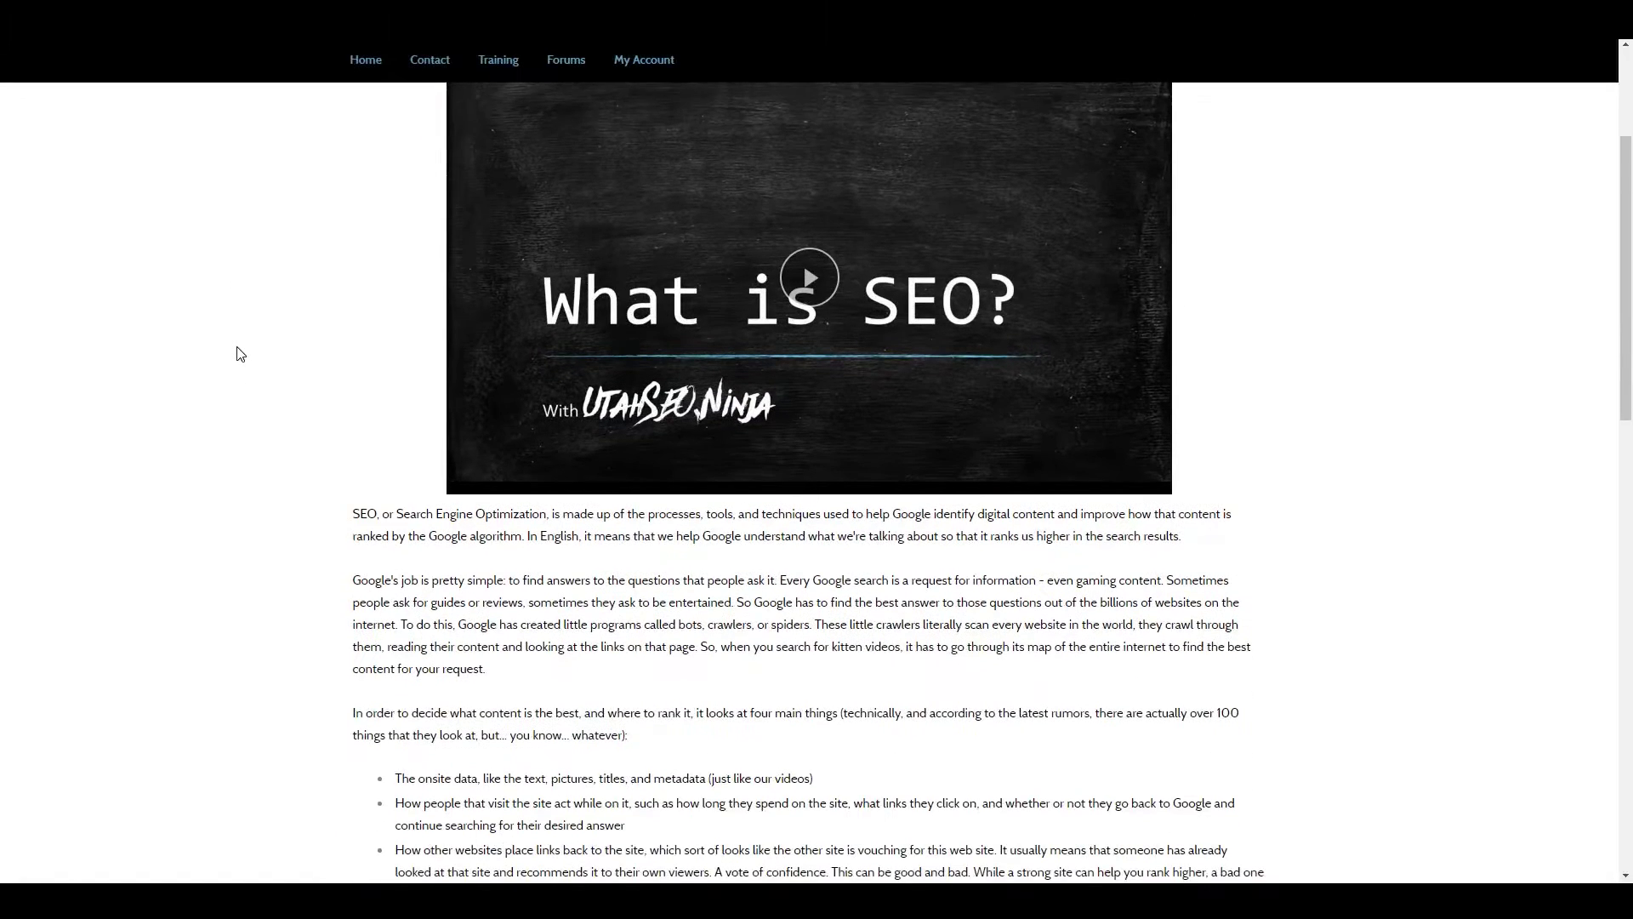
scroll(239, 353, "up", 3)
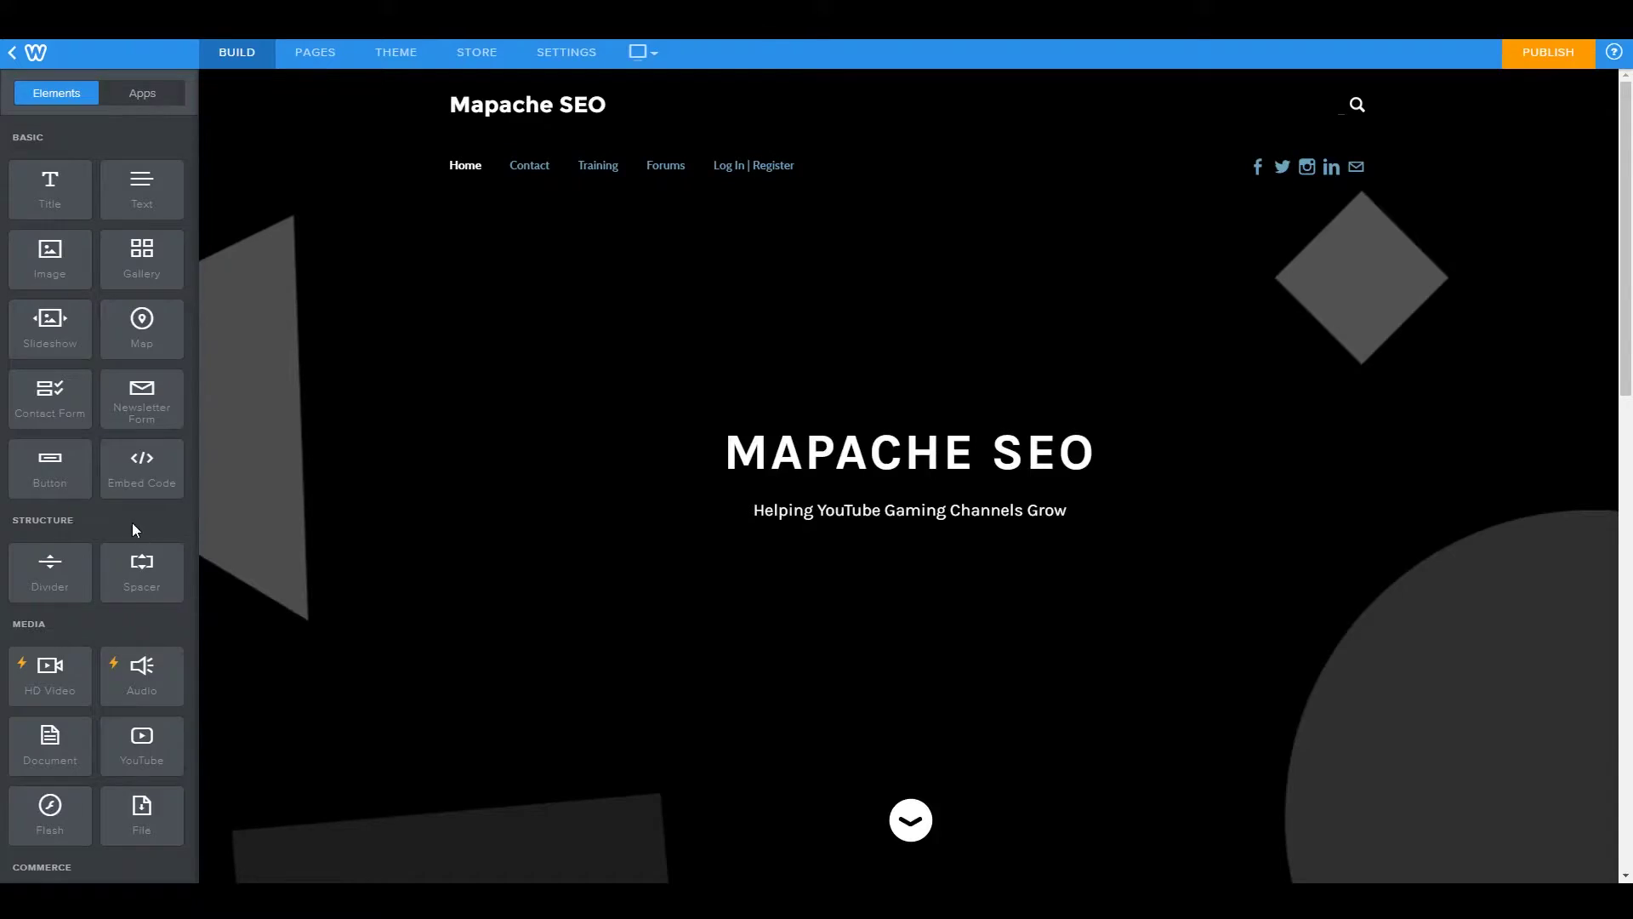
scroll(128, 525, "down", 3)
scroll(125, 527, "down", 1)
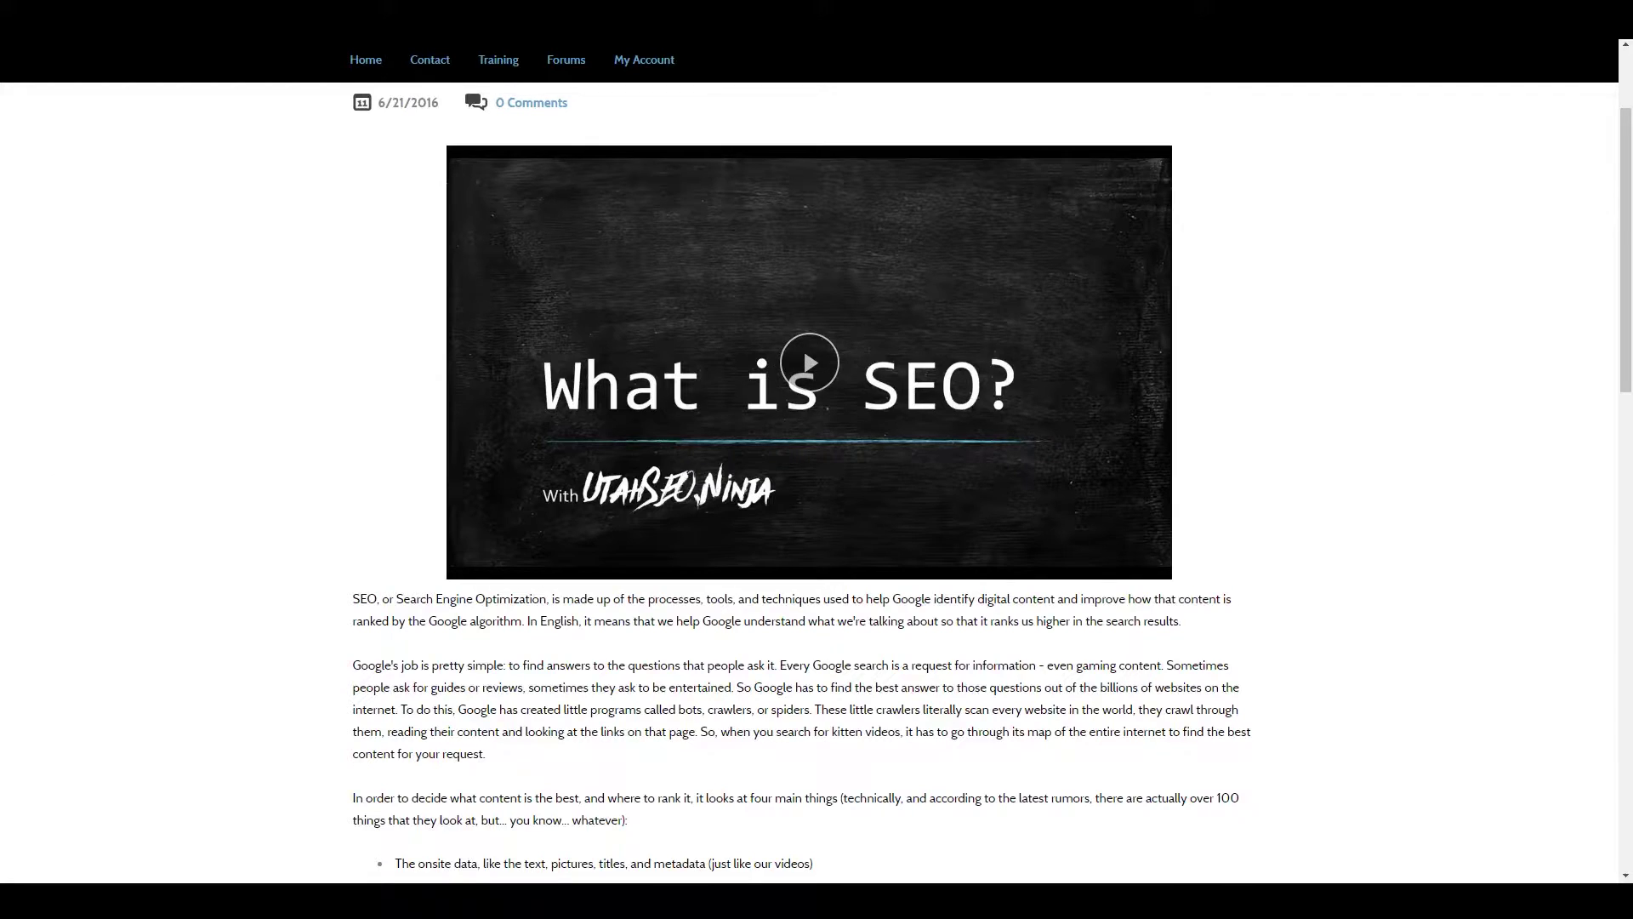
Play and pause the "What is SEO?" lesson video, and review the written explanation below it
left_click(810, 362)
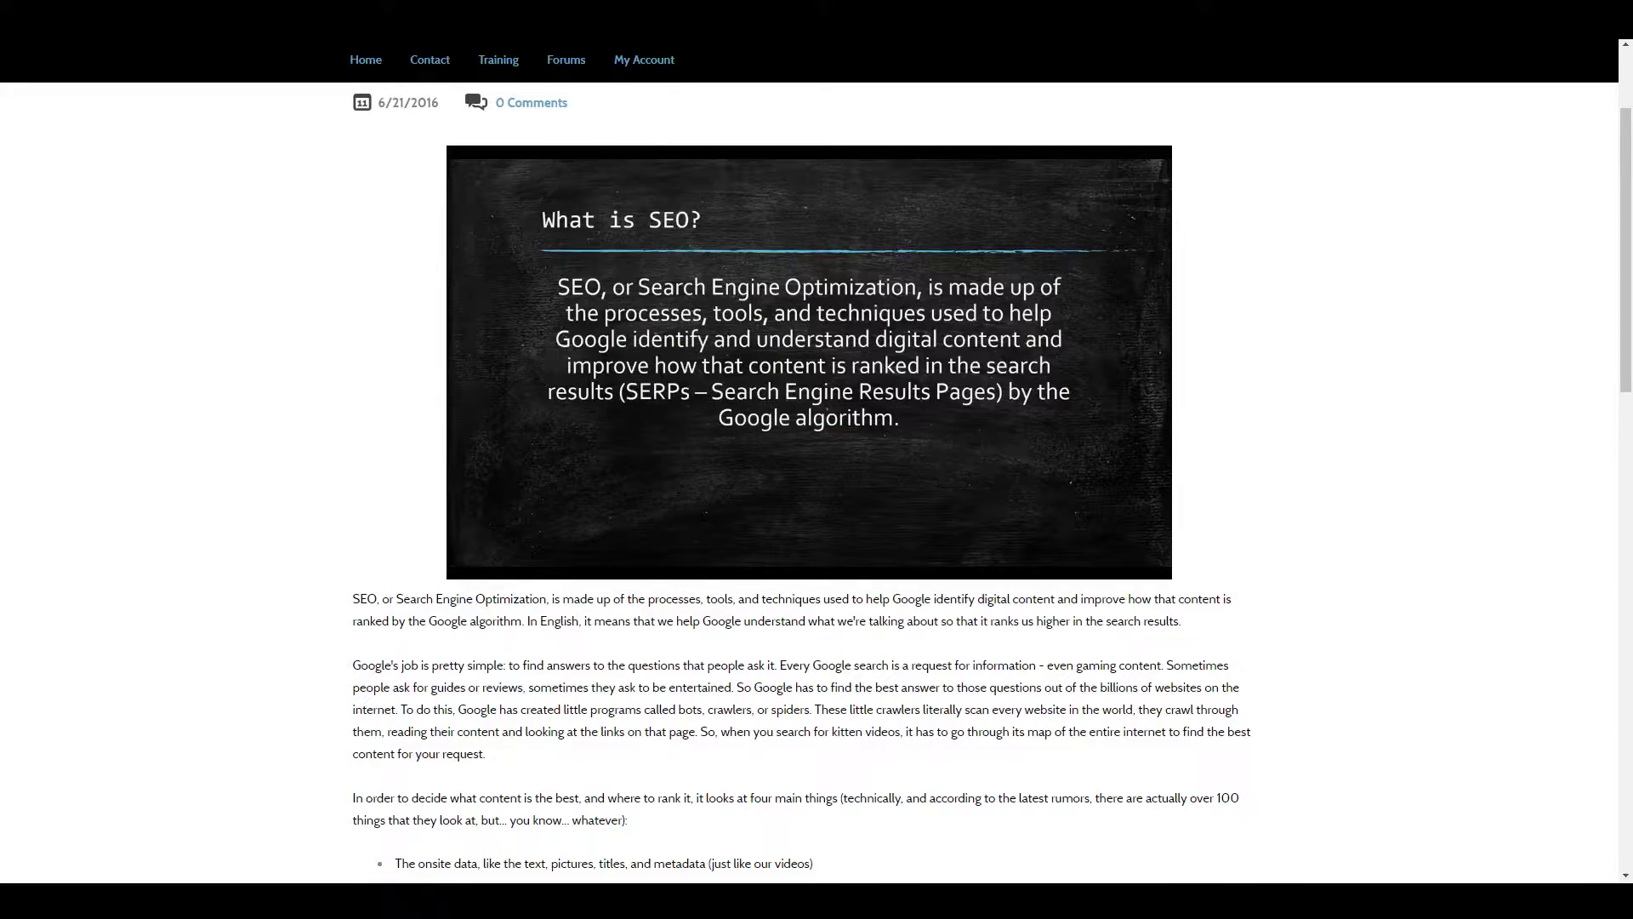
left_click(754, 432)
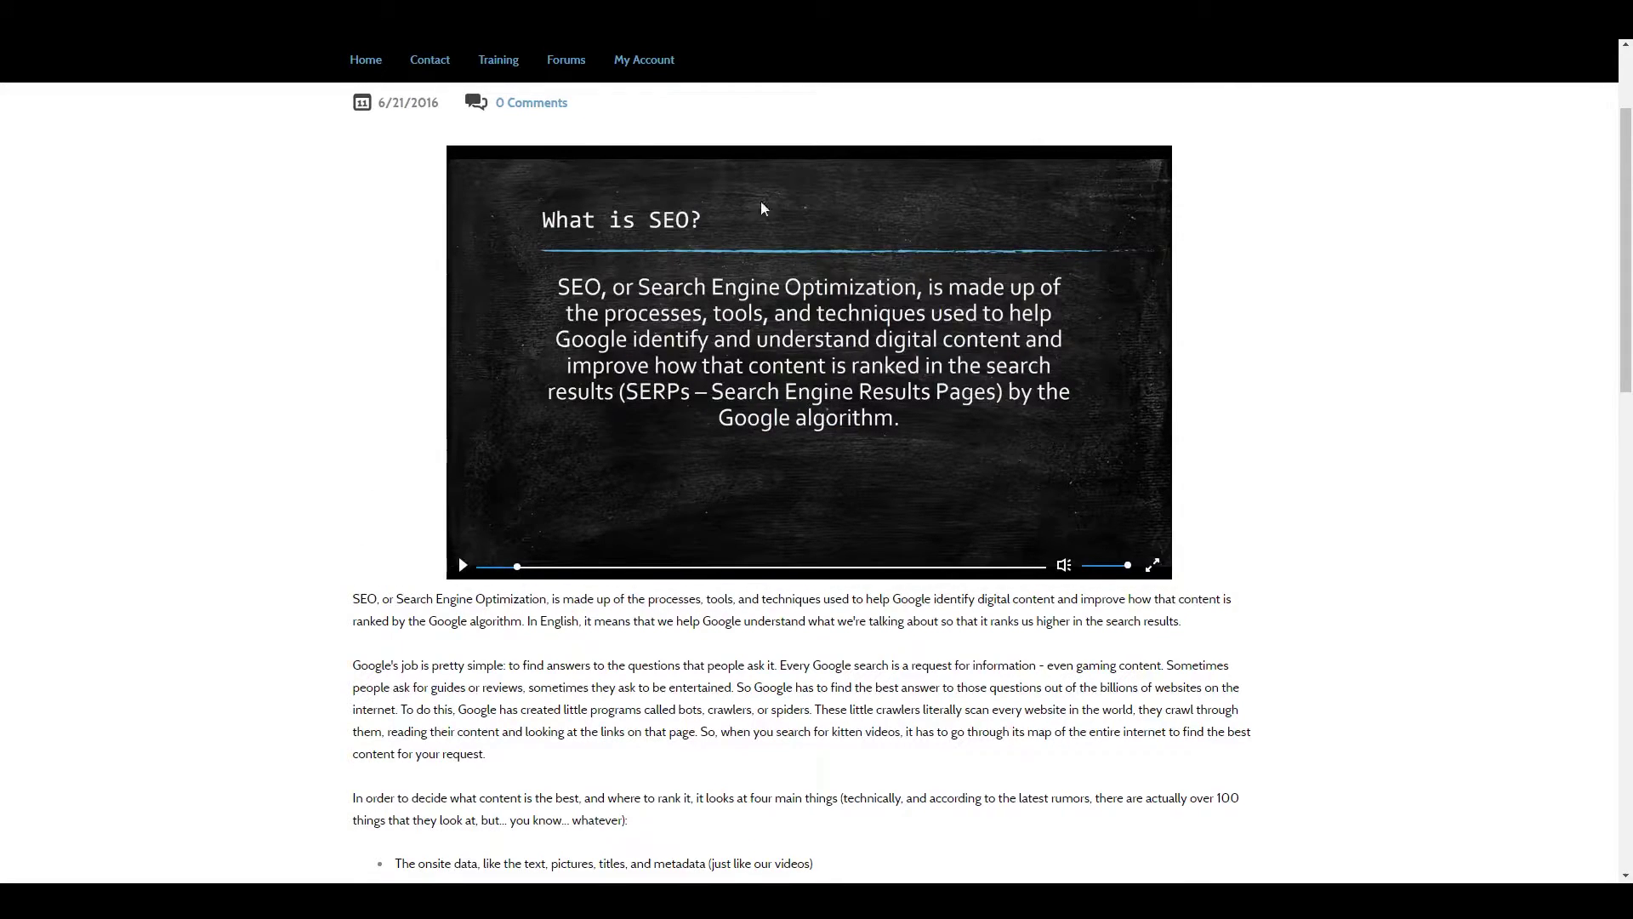
scroll(713, 595, "down", 9)
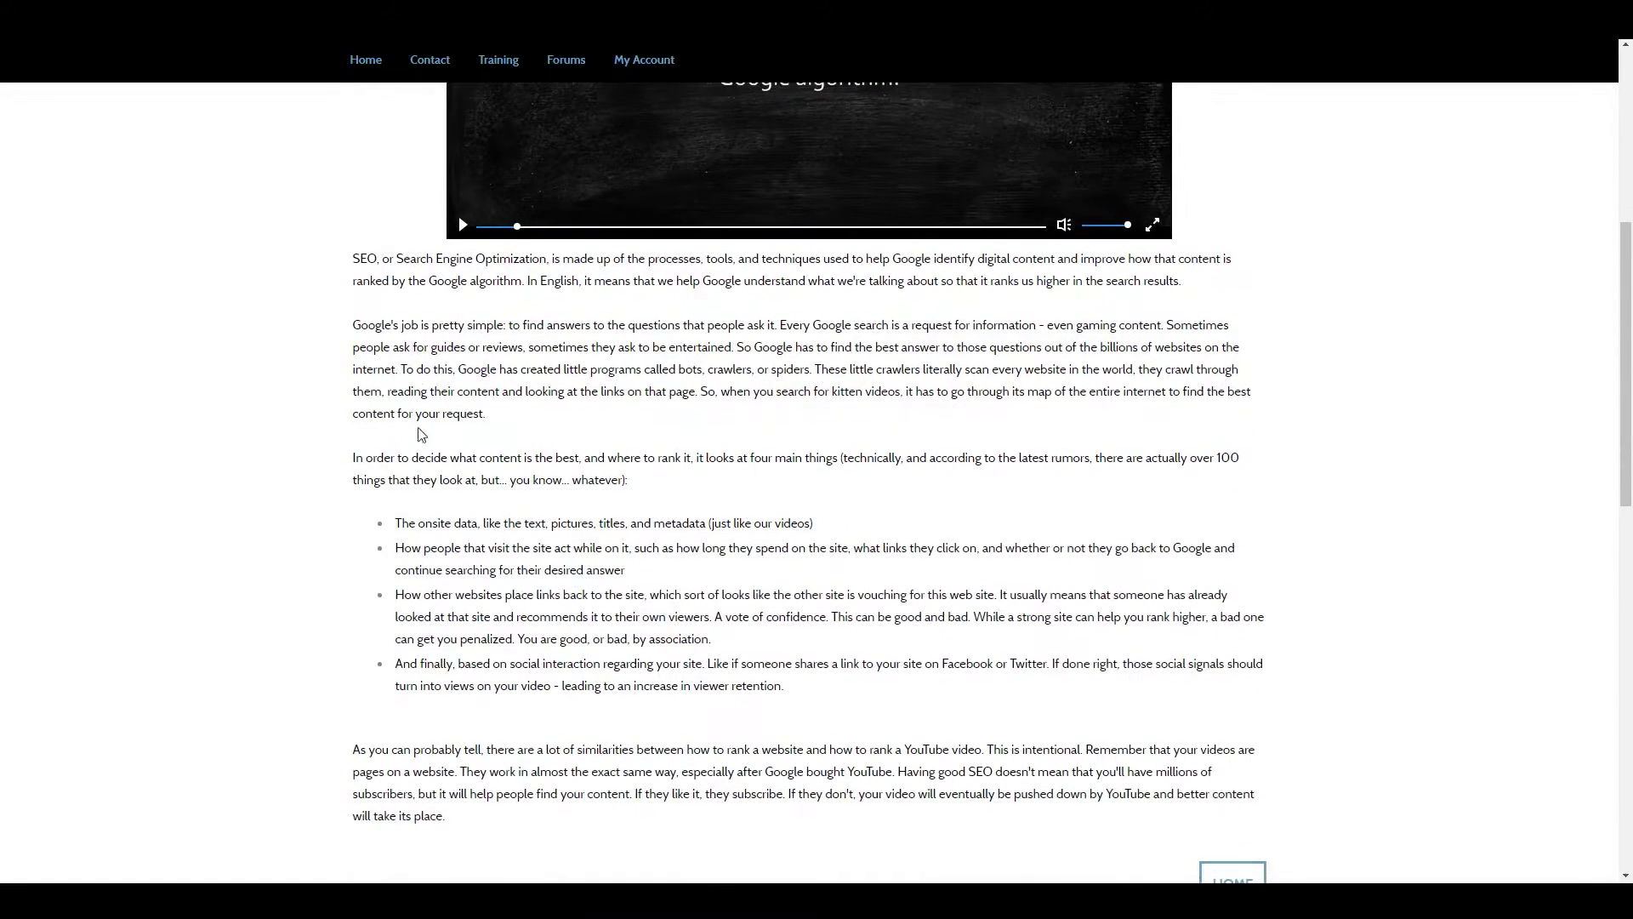
scroll(556, 561, "up", 3)
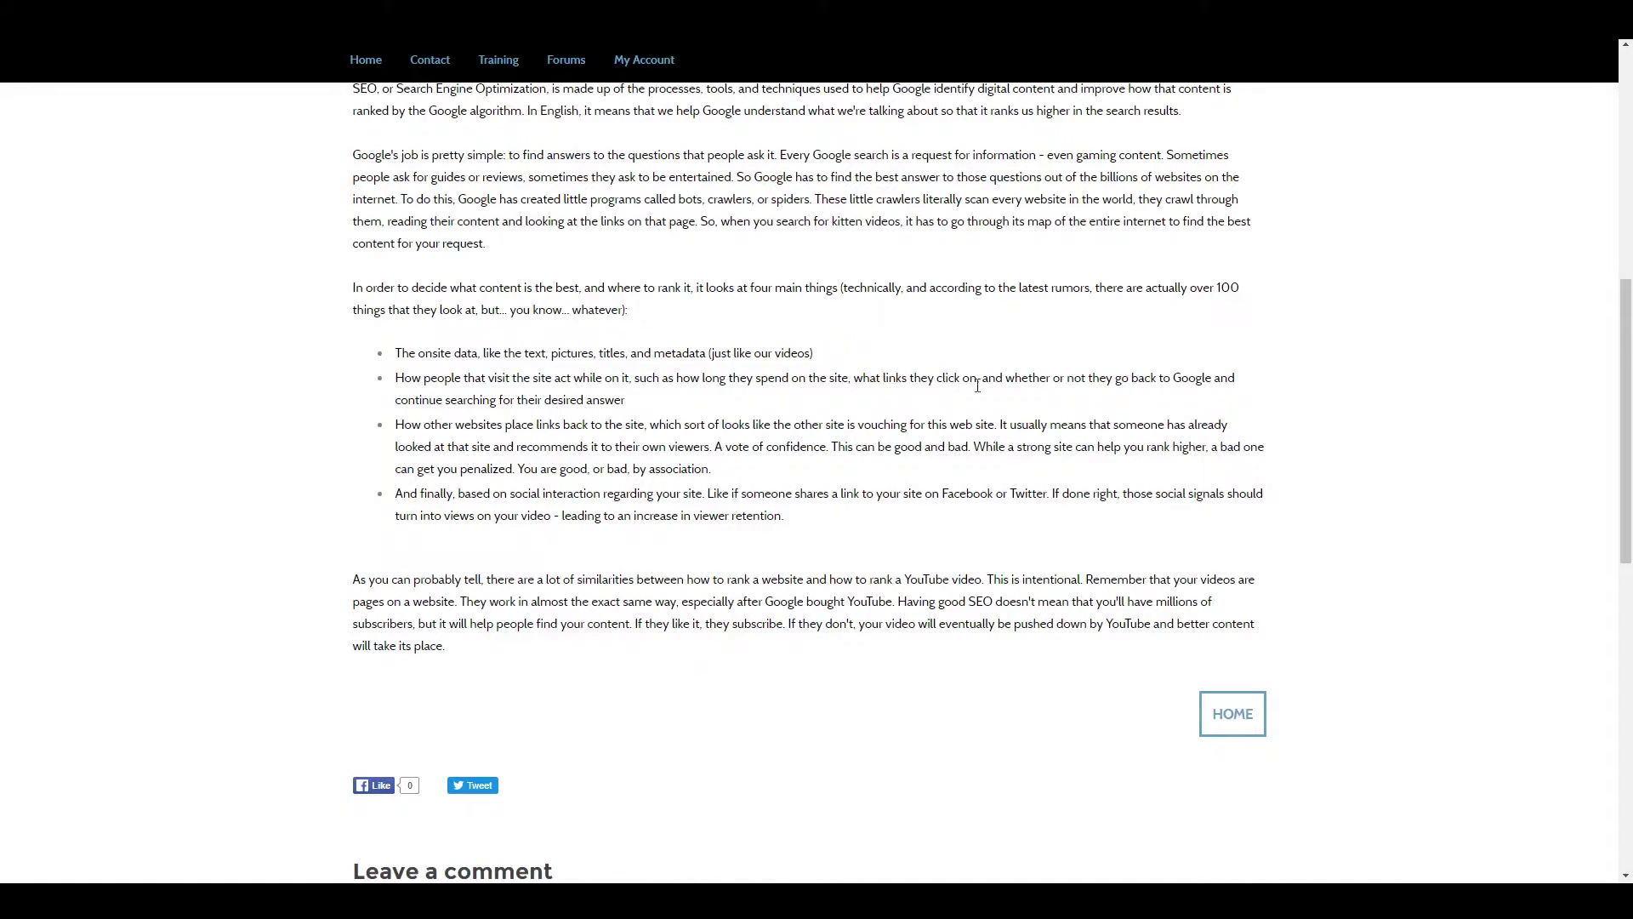
scroll(656, 549, "up", 8)
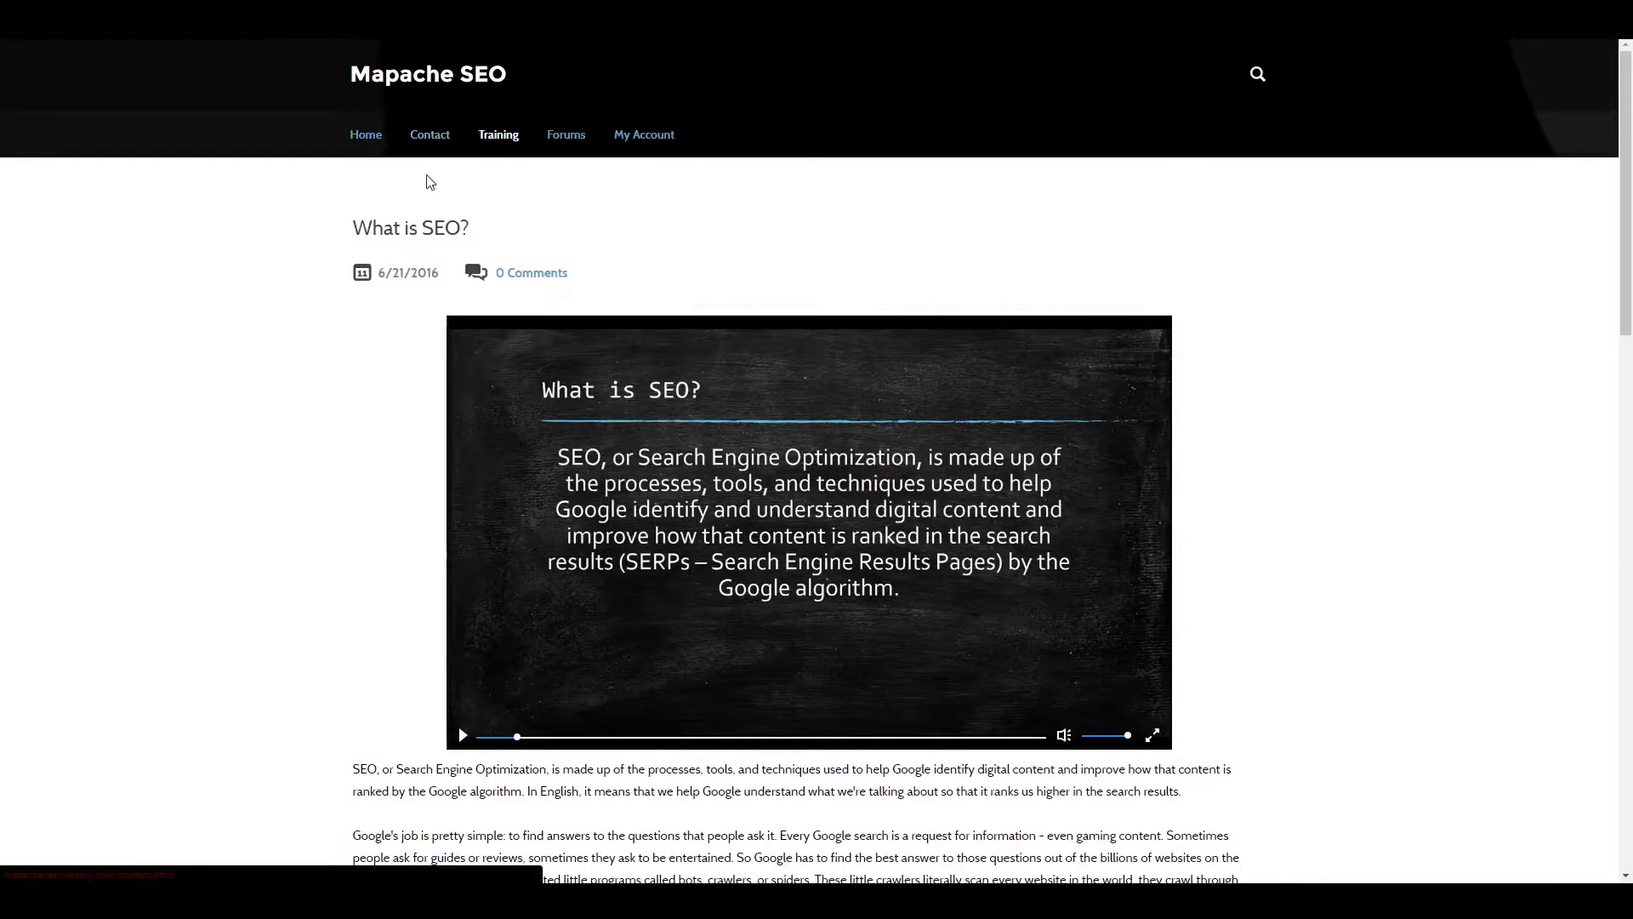
Return to the Training page and look over its modules, including Module 4 - Off Page SEO
left_click(501, 136)
scroll(596, 426, "down", 12)
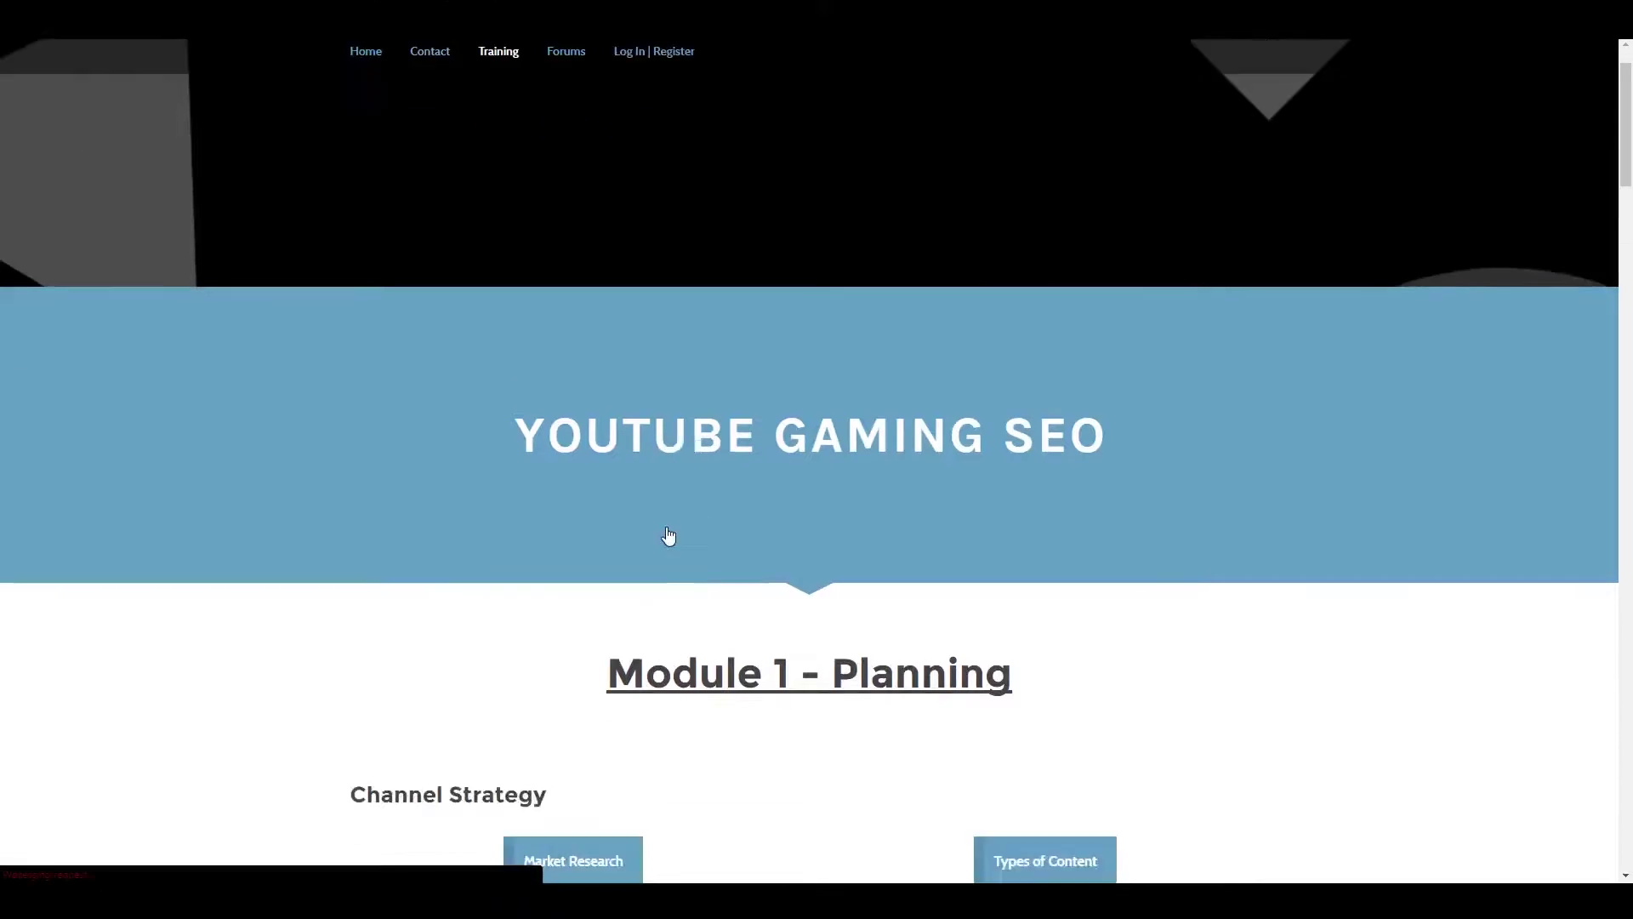
scroll(683, 521, "down", 20)
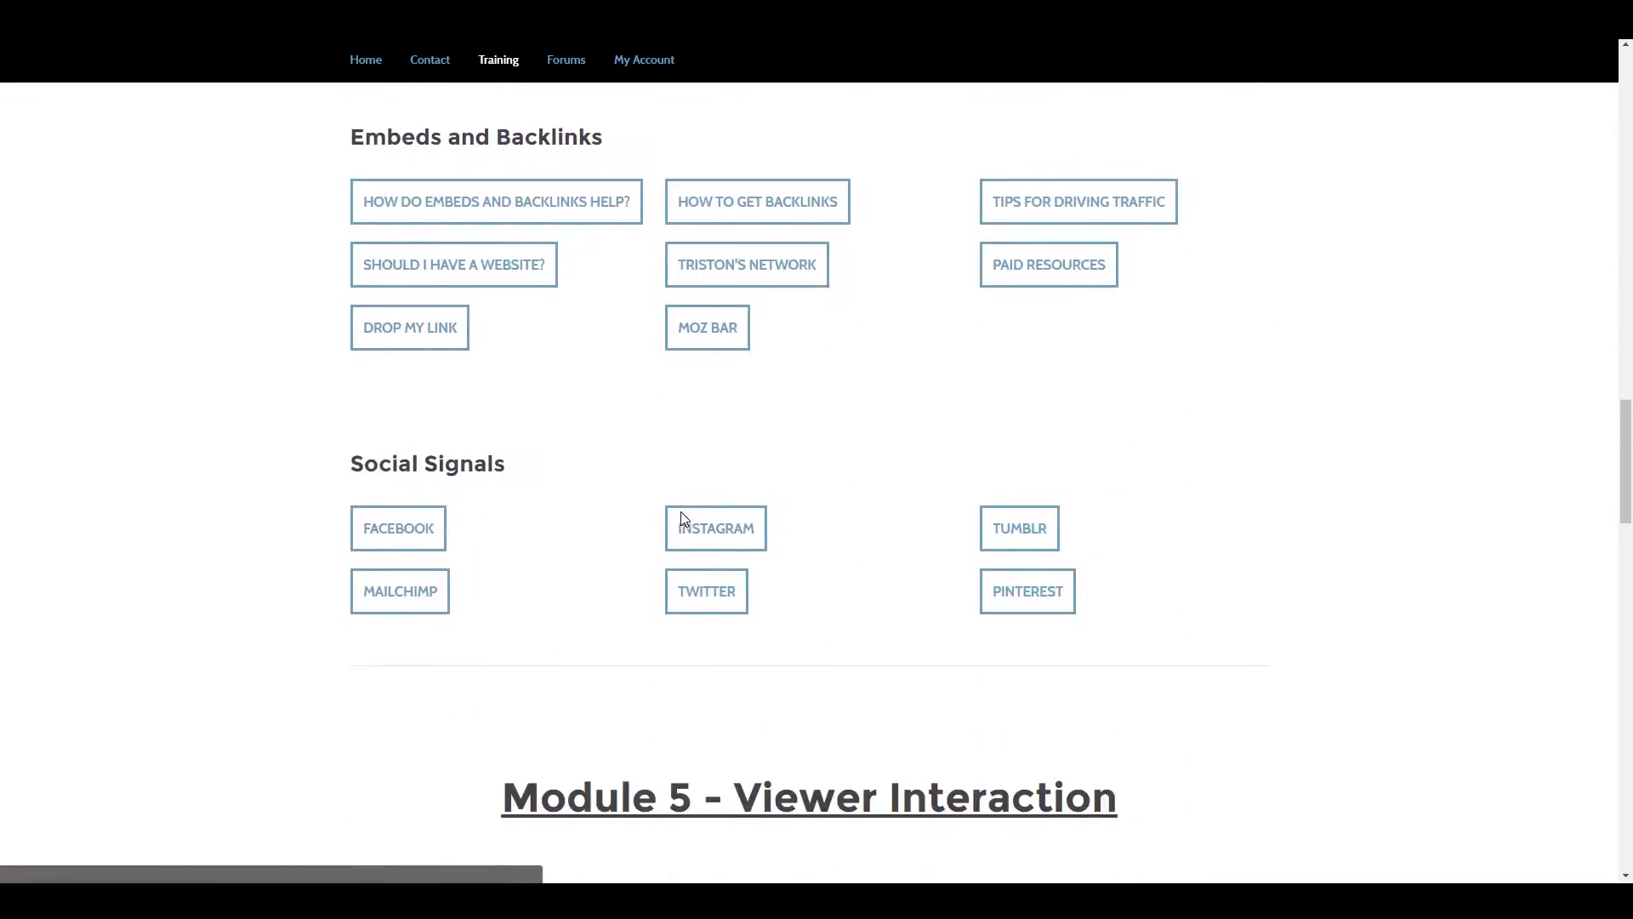
scroll(927, 570, "up", 20)
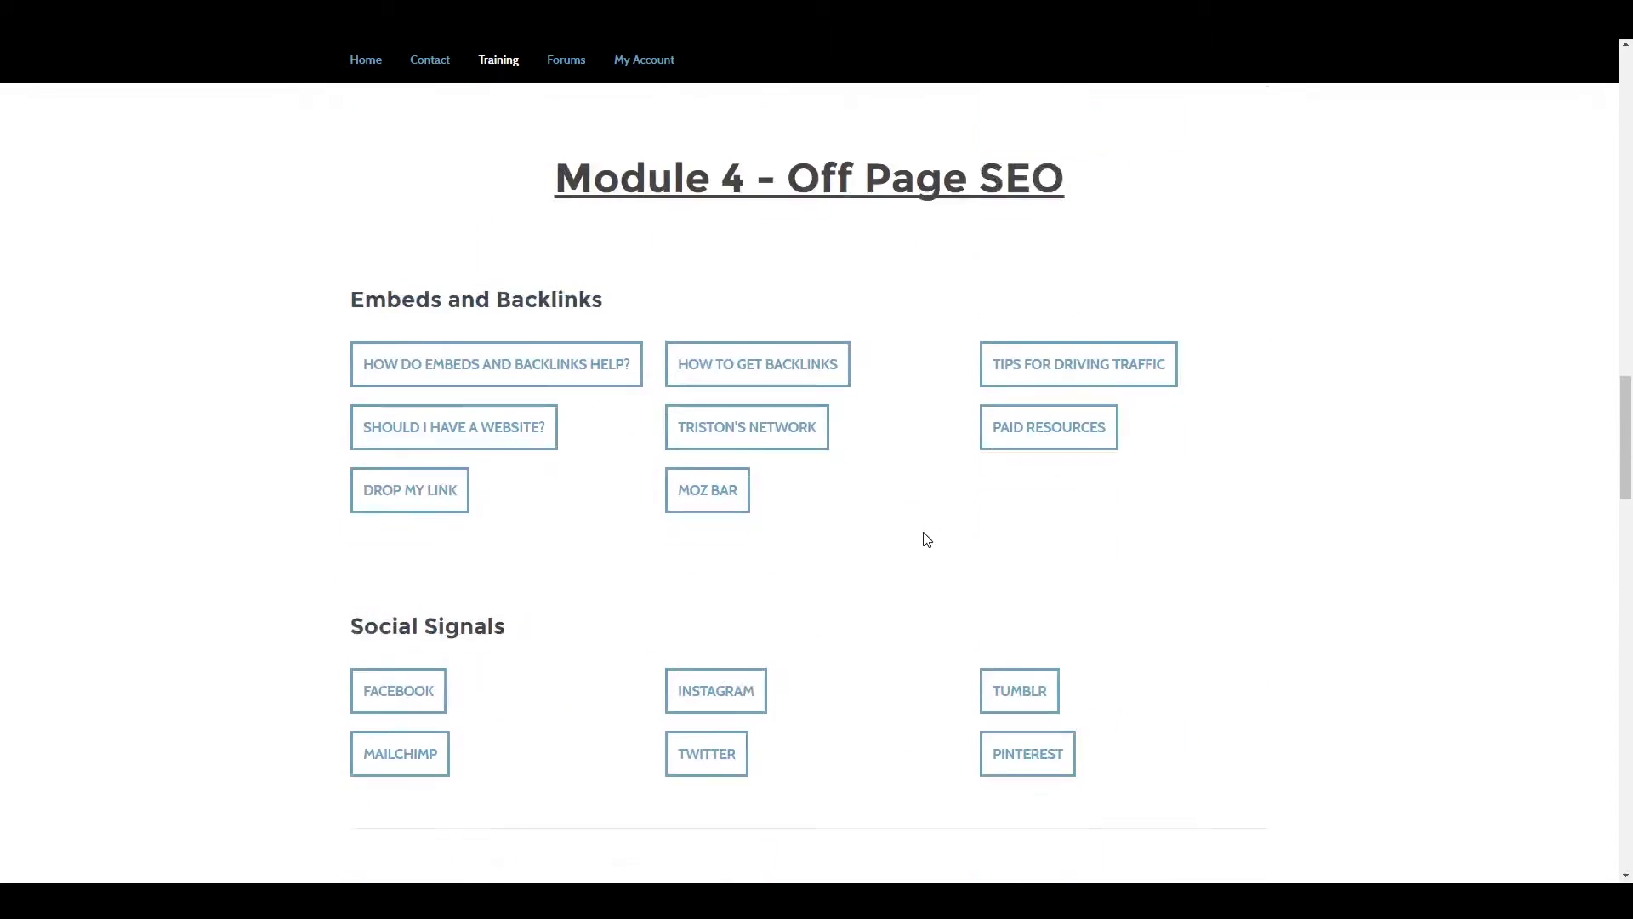
scroll(933, 510, "up", 10)
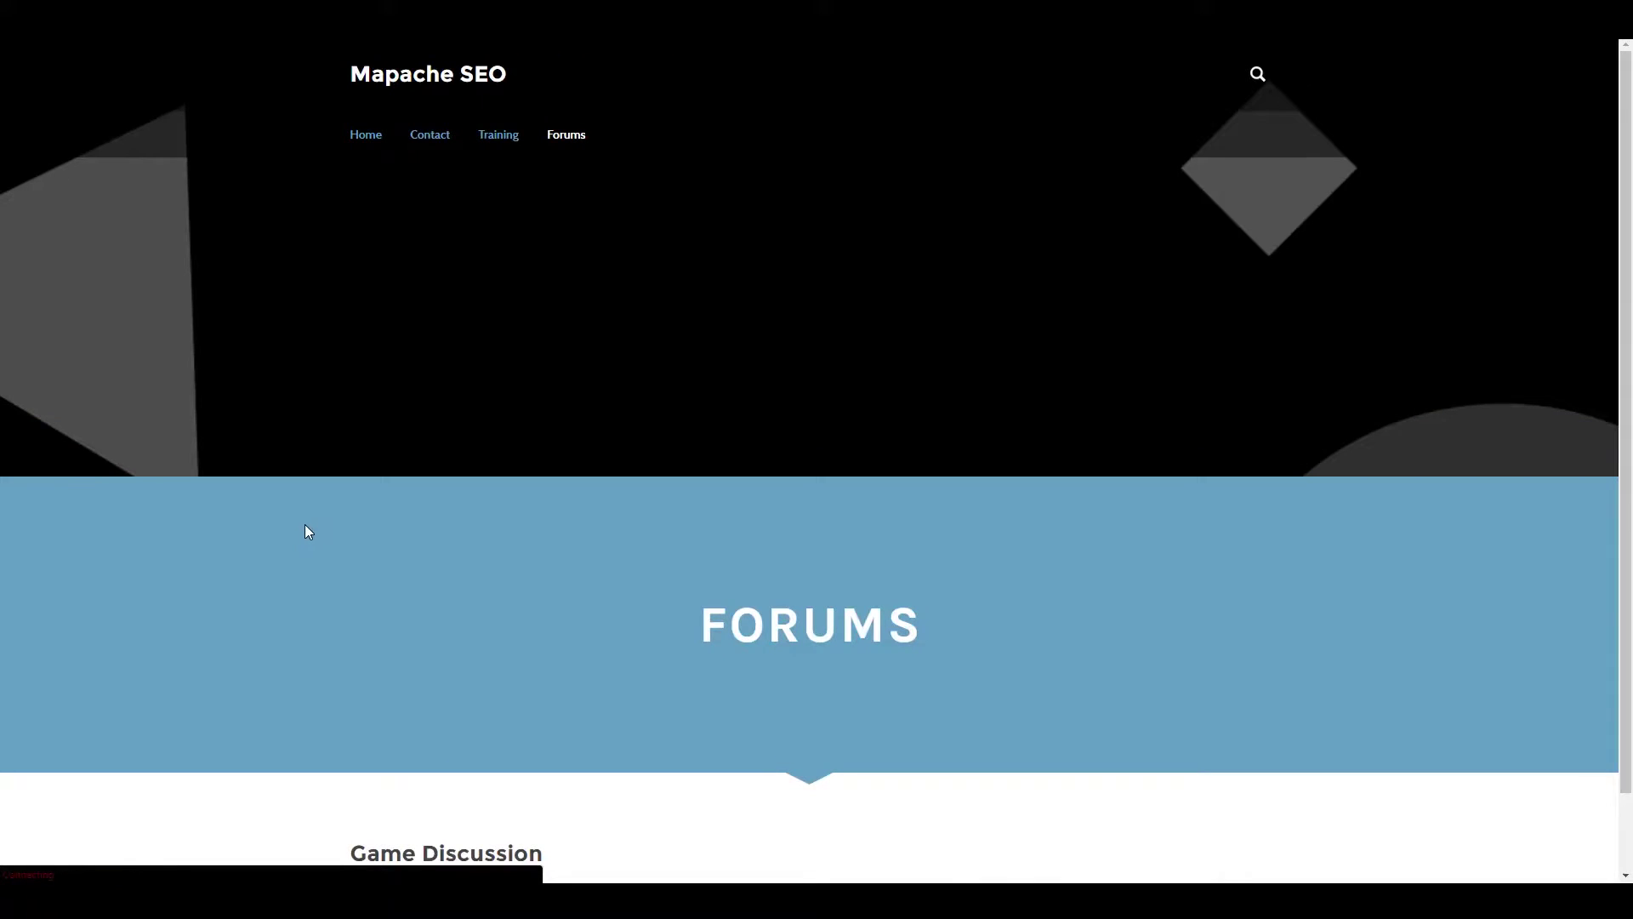
View the Forums page and examine the Gaming Forum's topic list under Game Discussion
scroll(350, 540, "down", 3)
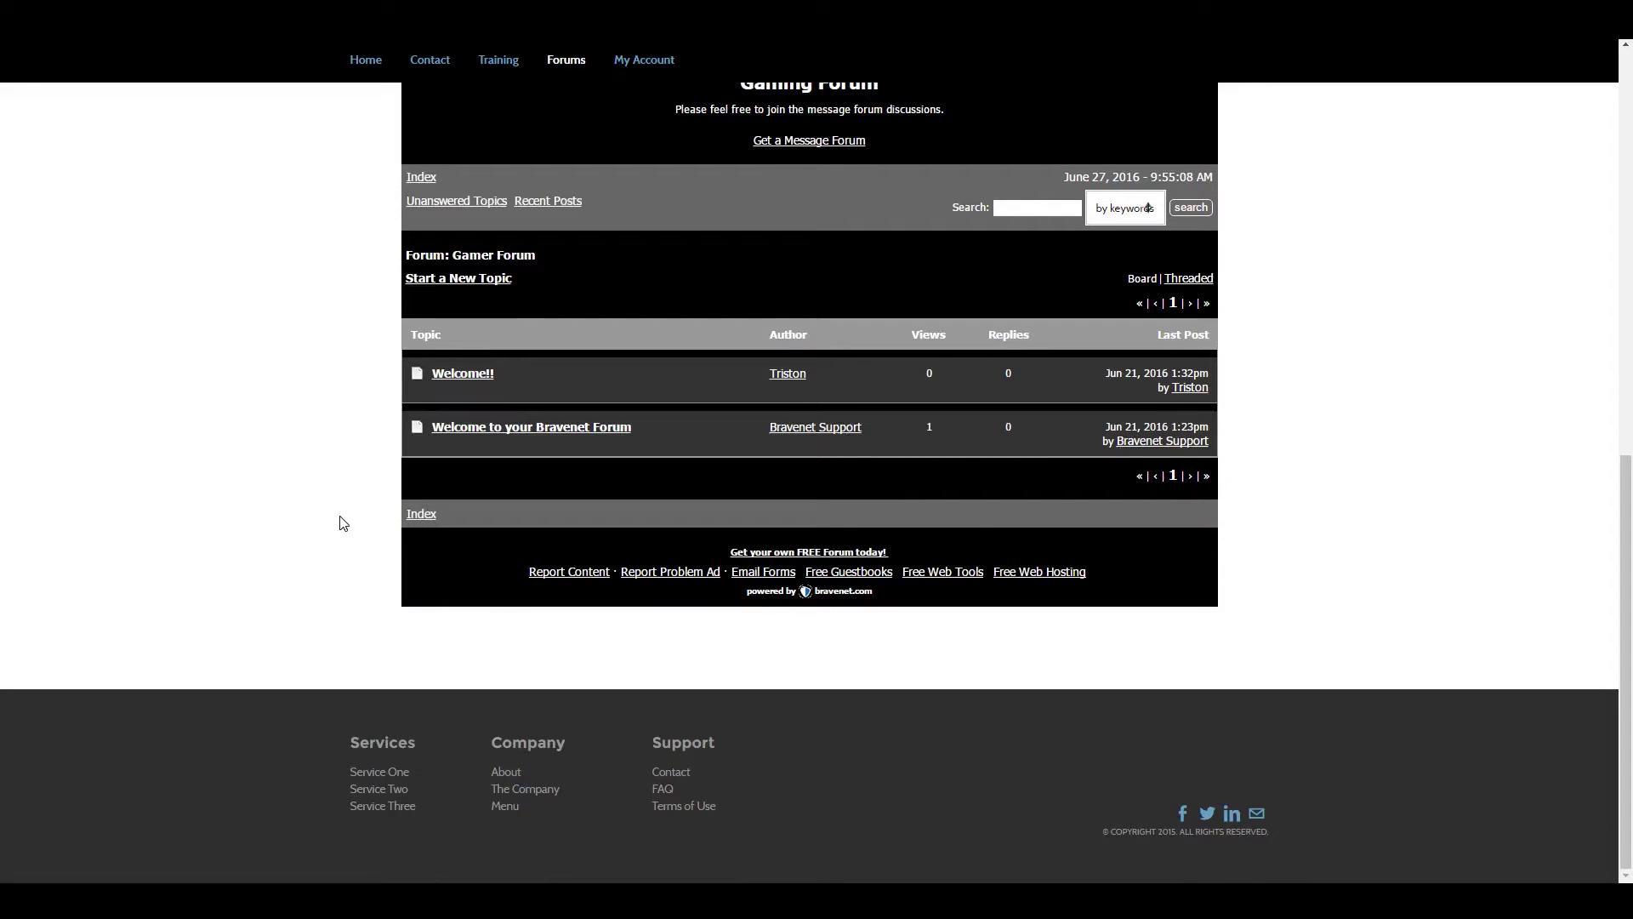
scroll(885, 625, "up", 2)
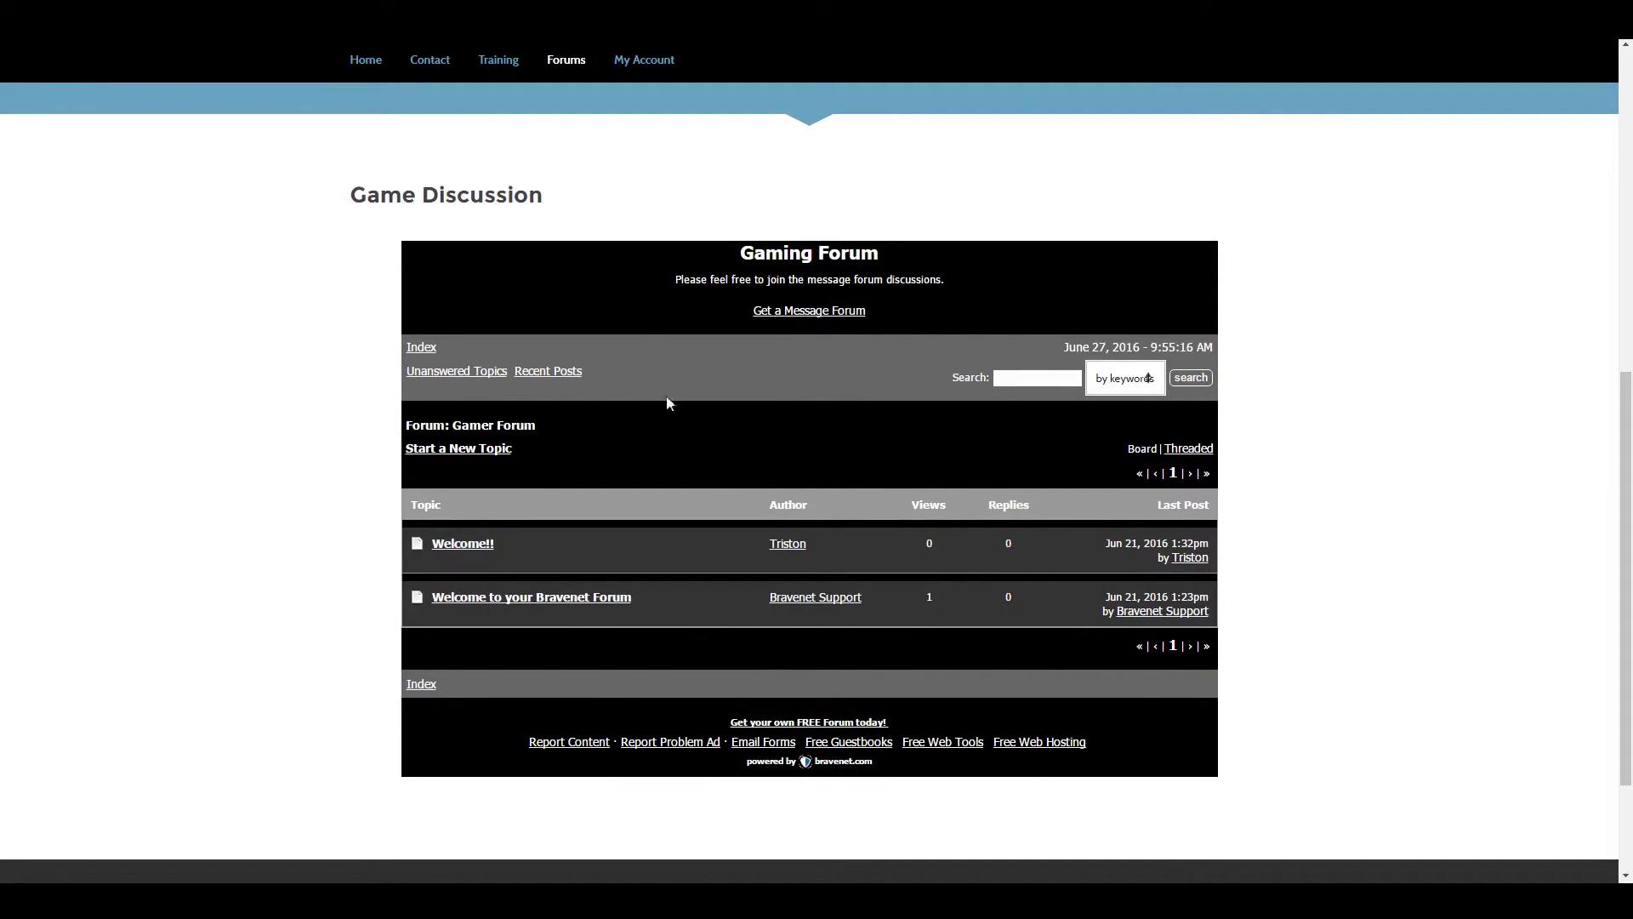
scroll(441, 416, "up", 3)
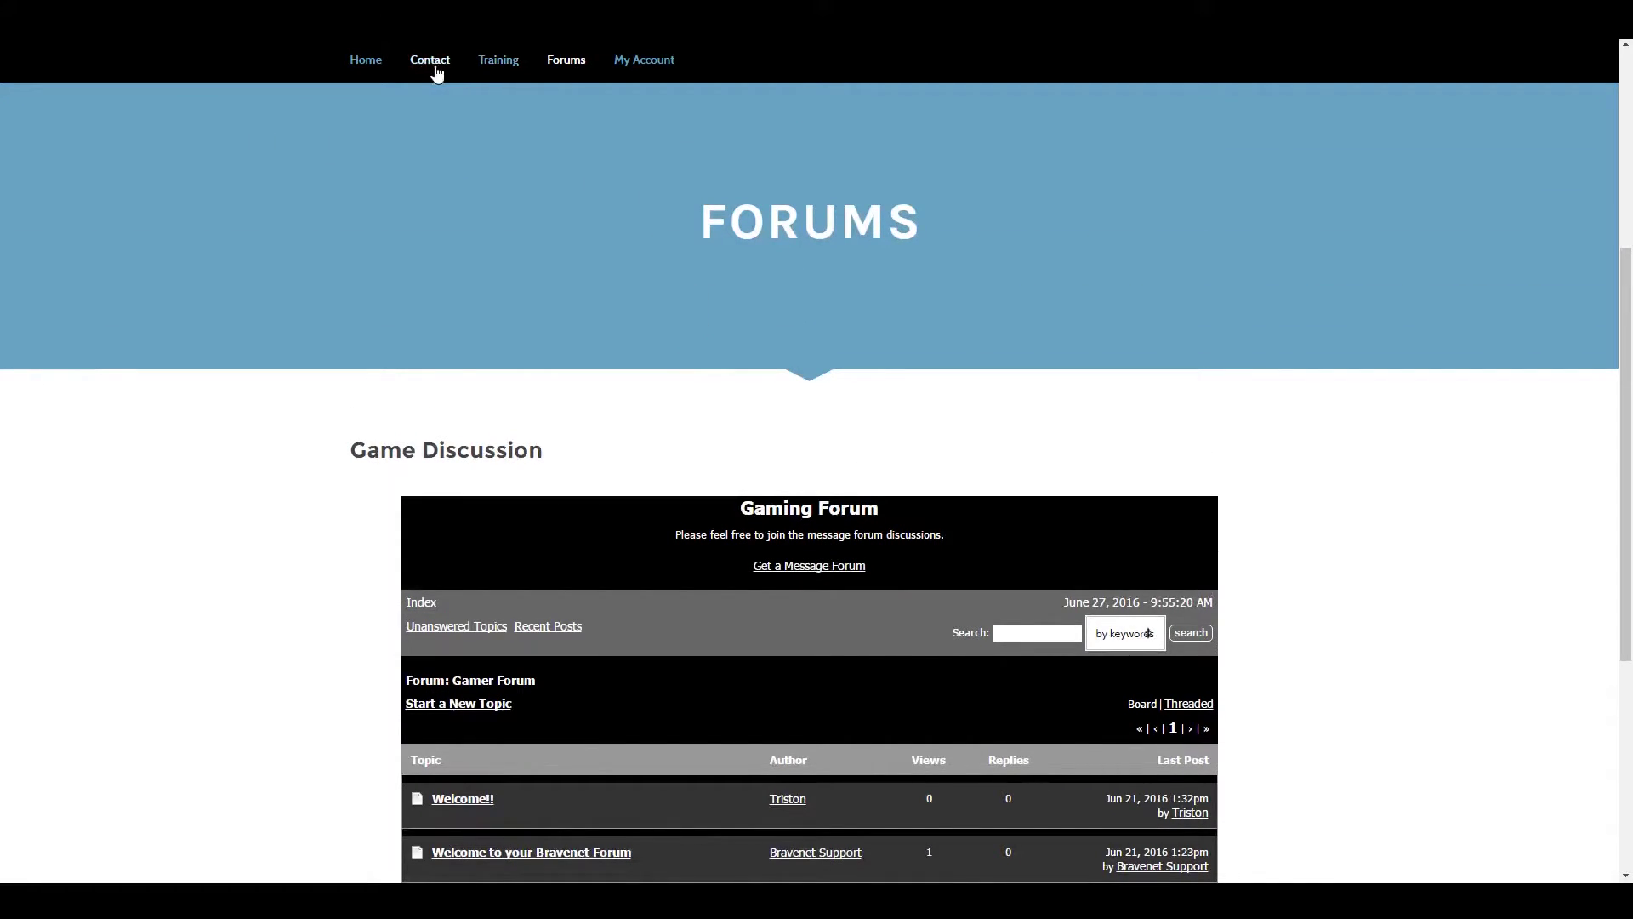
Look over the Home page's sections and open the Contact page
left_click(366, 61)
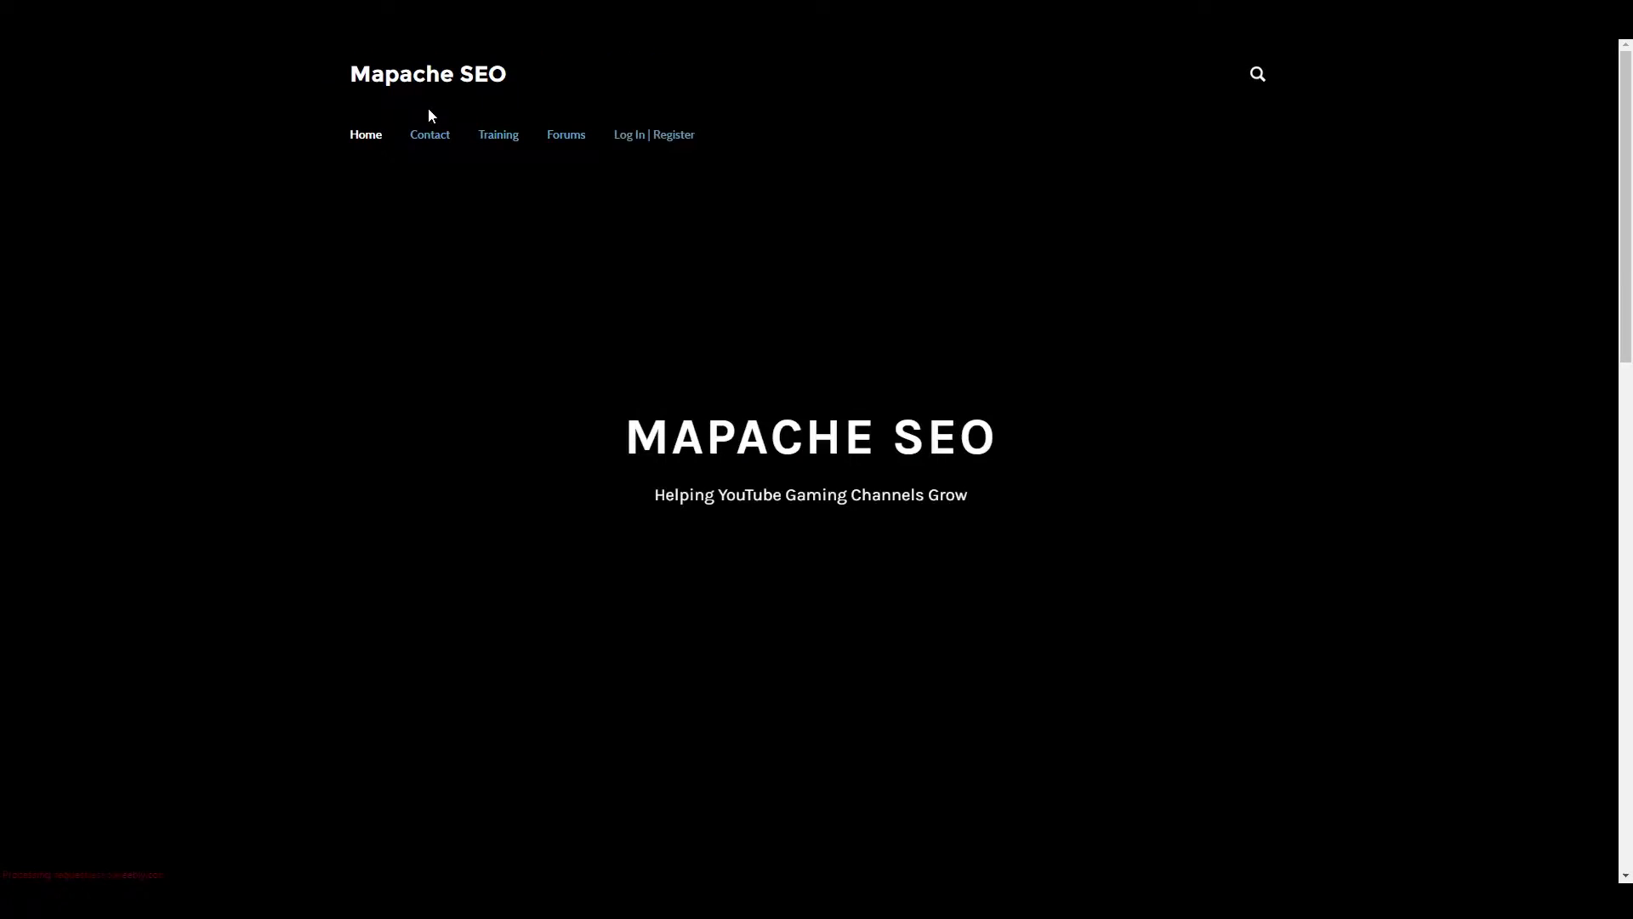
scroll(523, 502, "down", 15)
scroll(511, 383, "up", 3)
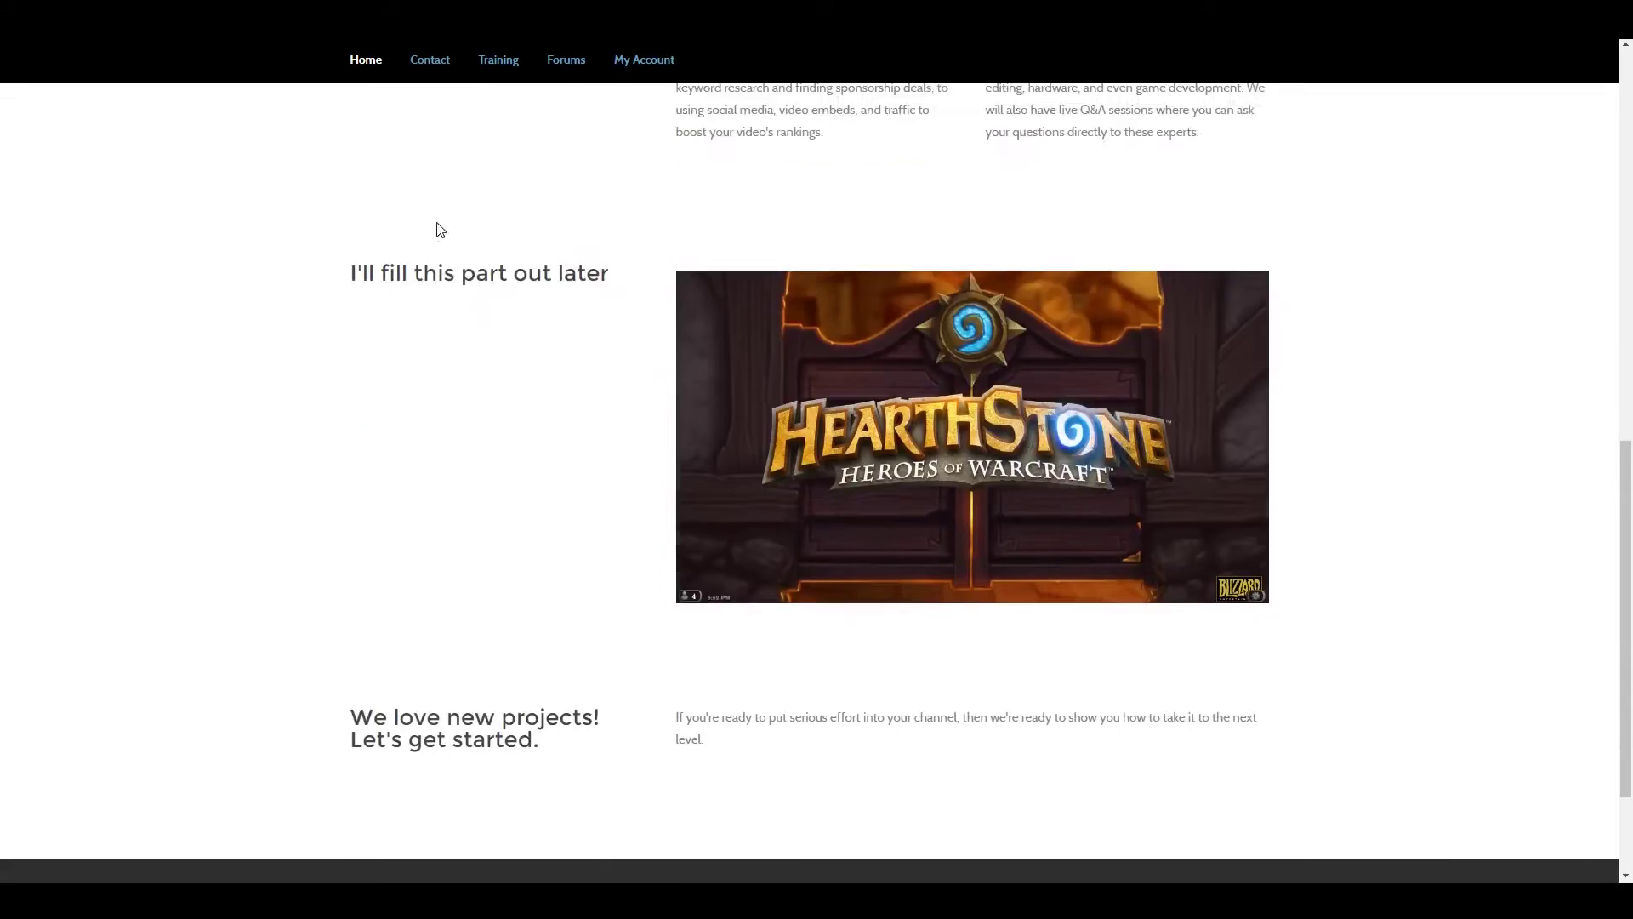
left_click(430, 61)
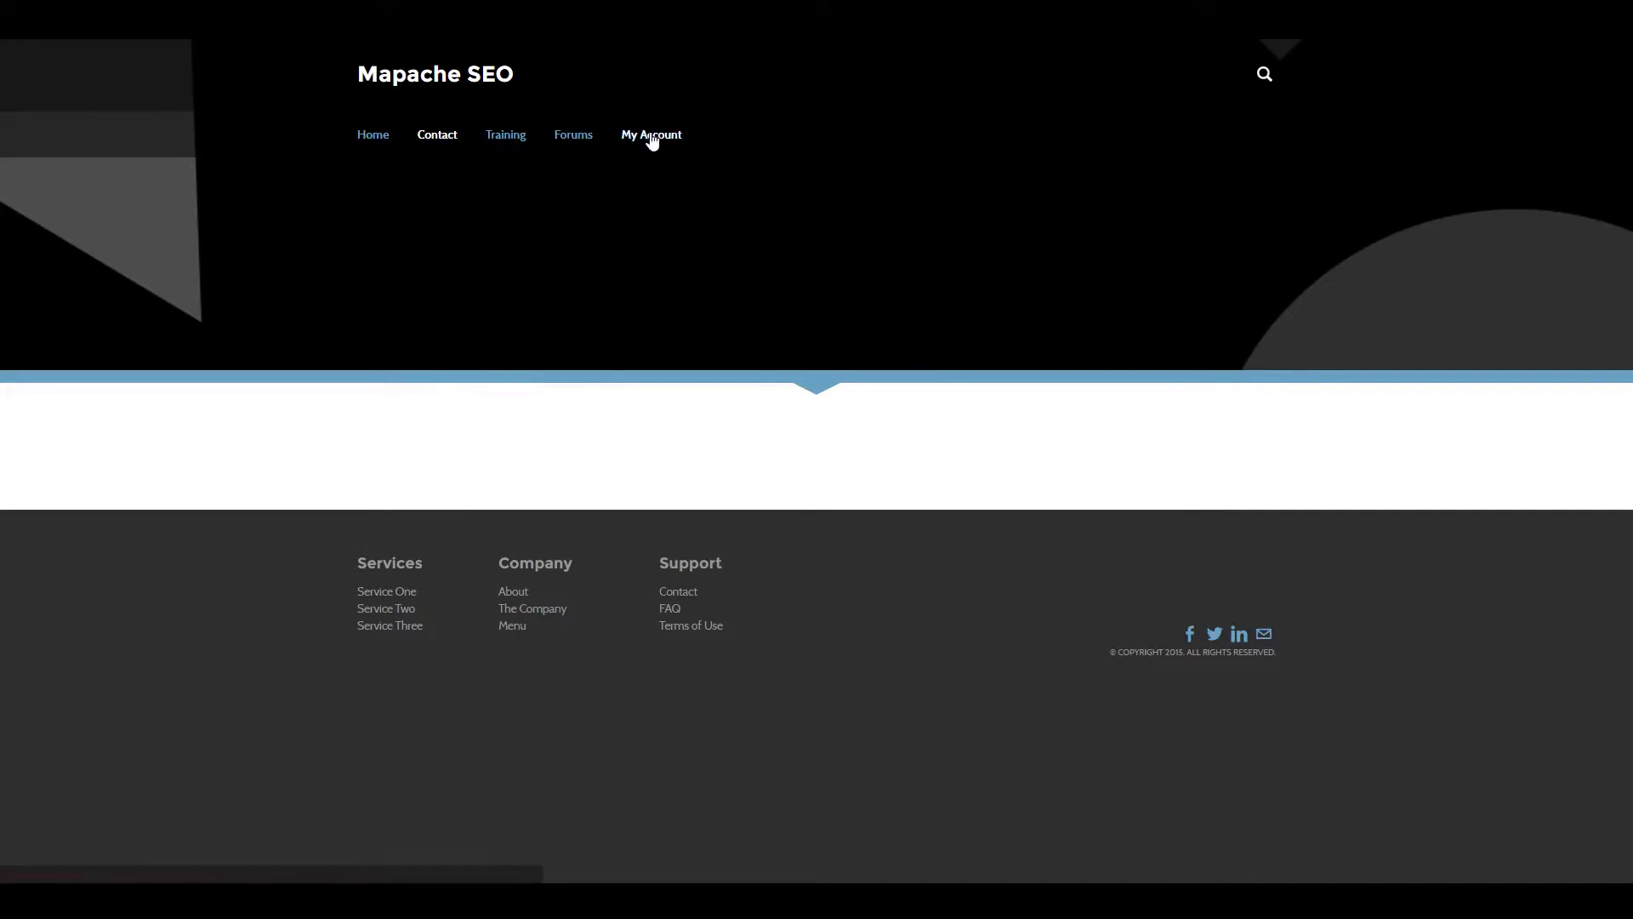
Log out of the member account and reopen the Training page to view Modules 1 and 2
left_click(651, 136)
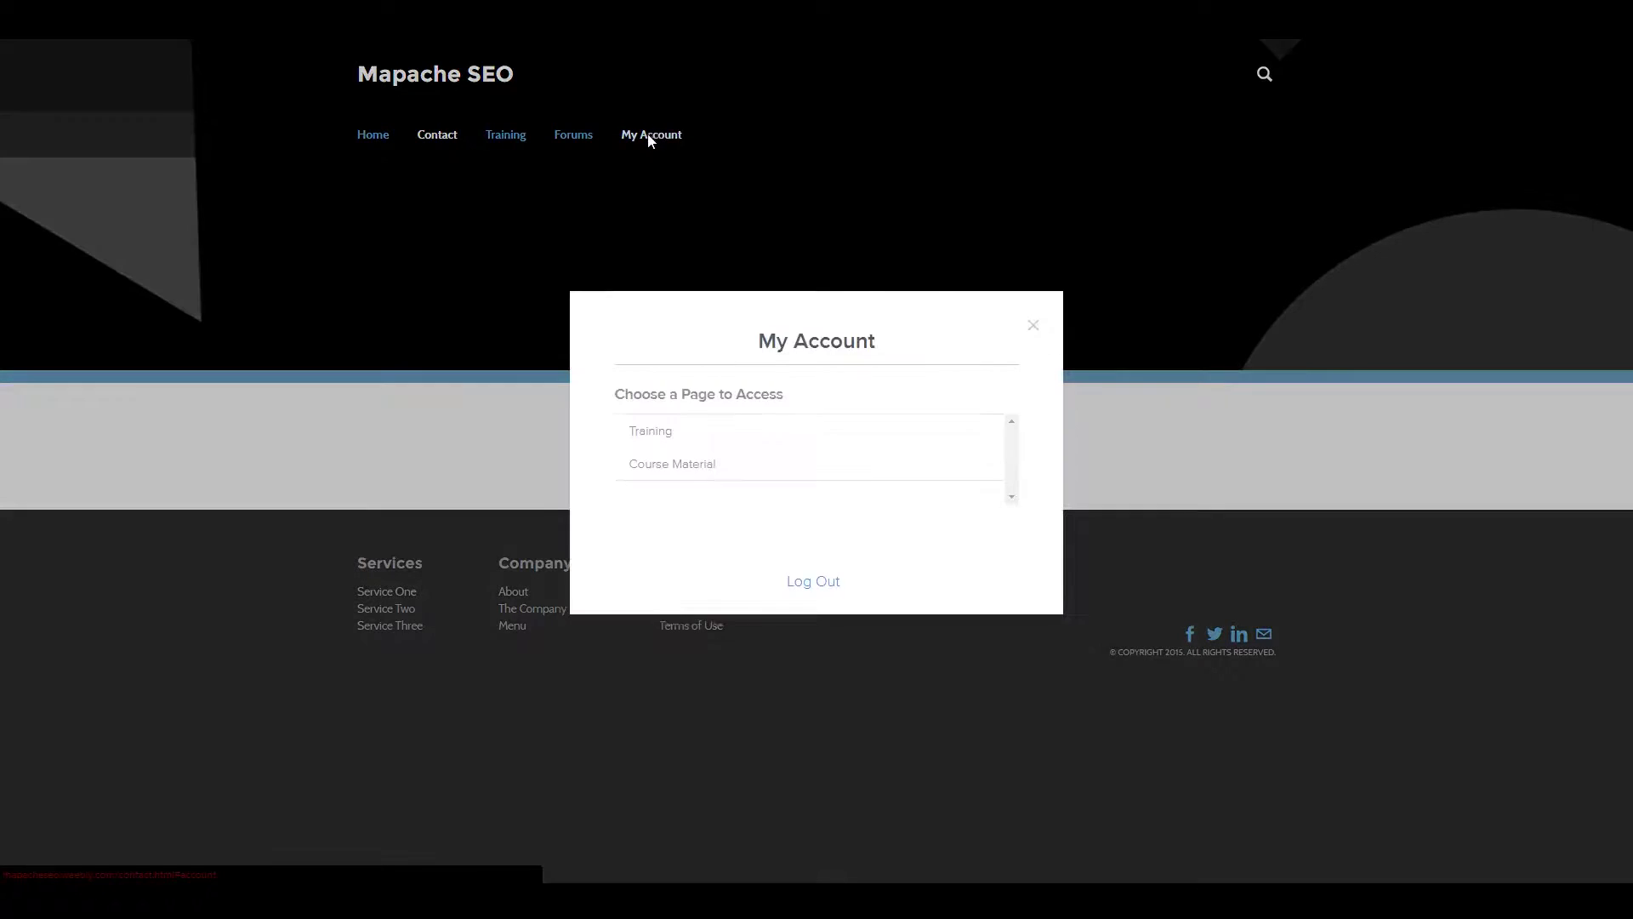
left_click(737, 601)
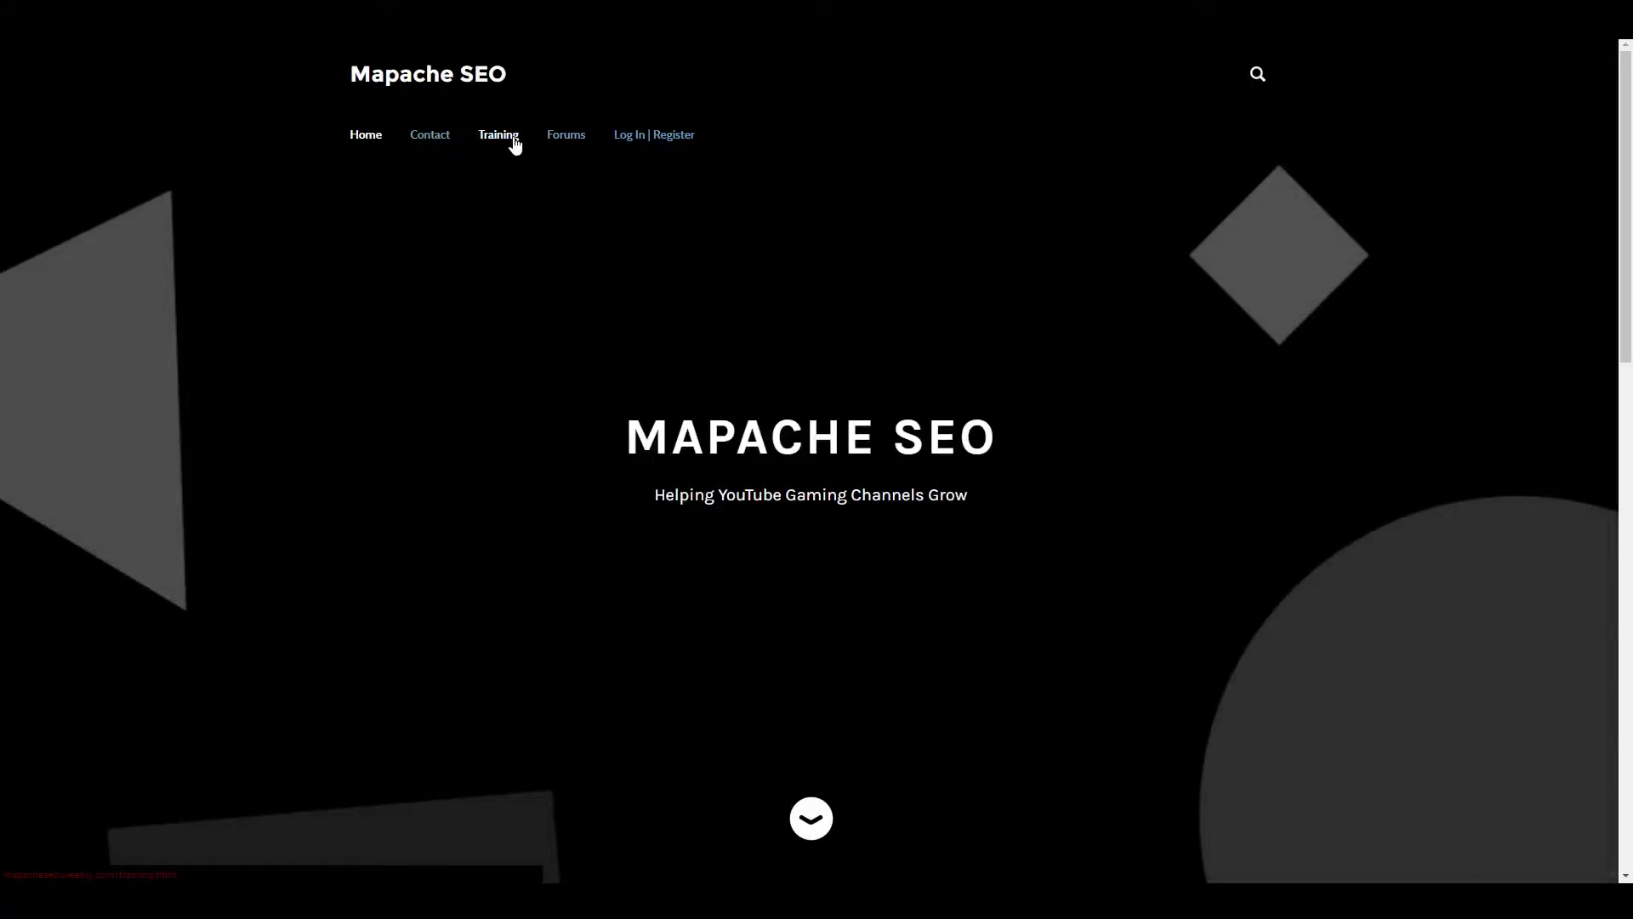
left_click(513, 137)
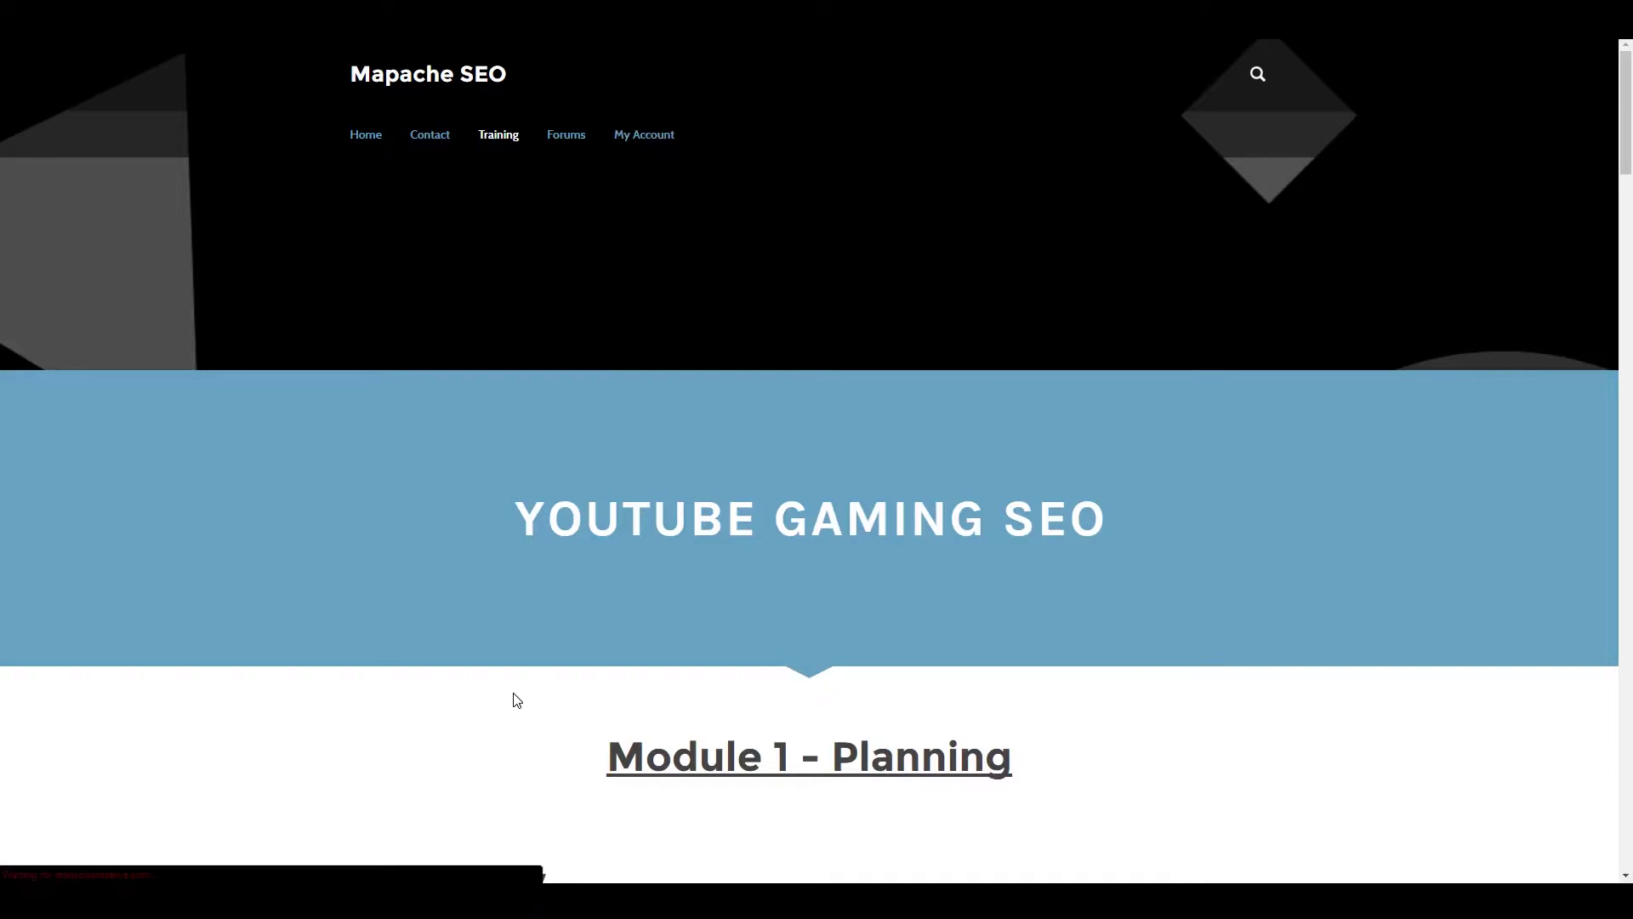
scroll(942, 681, "down", 8)
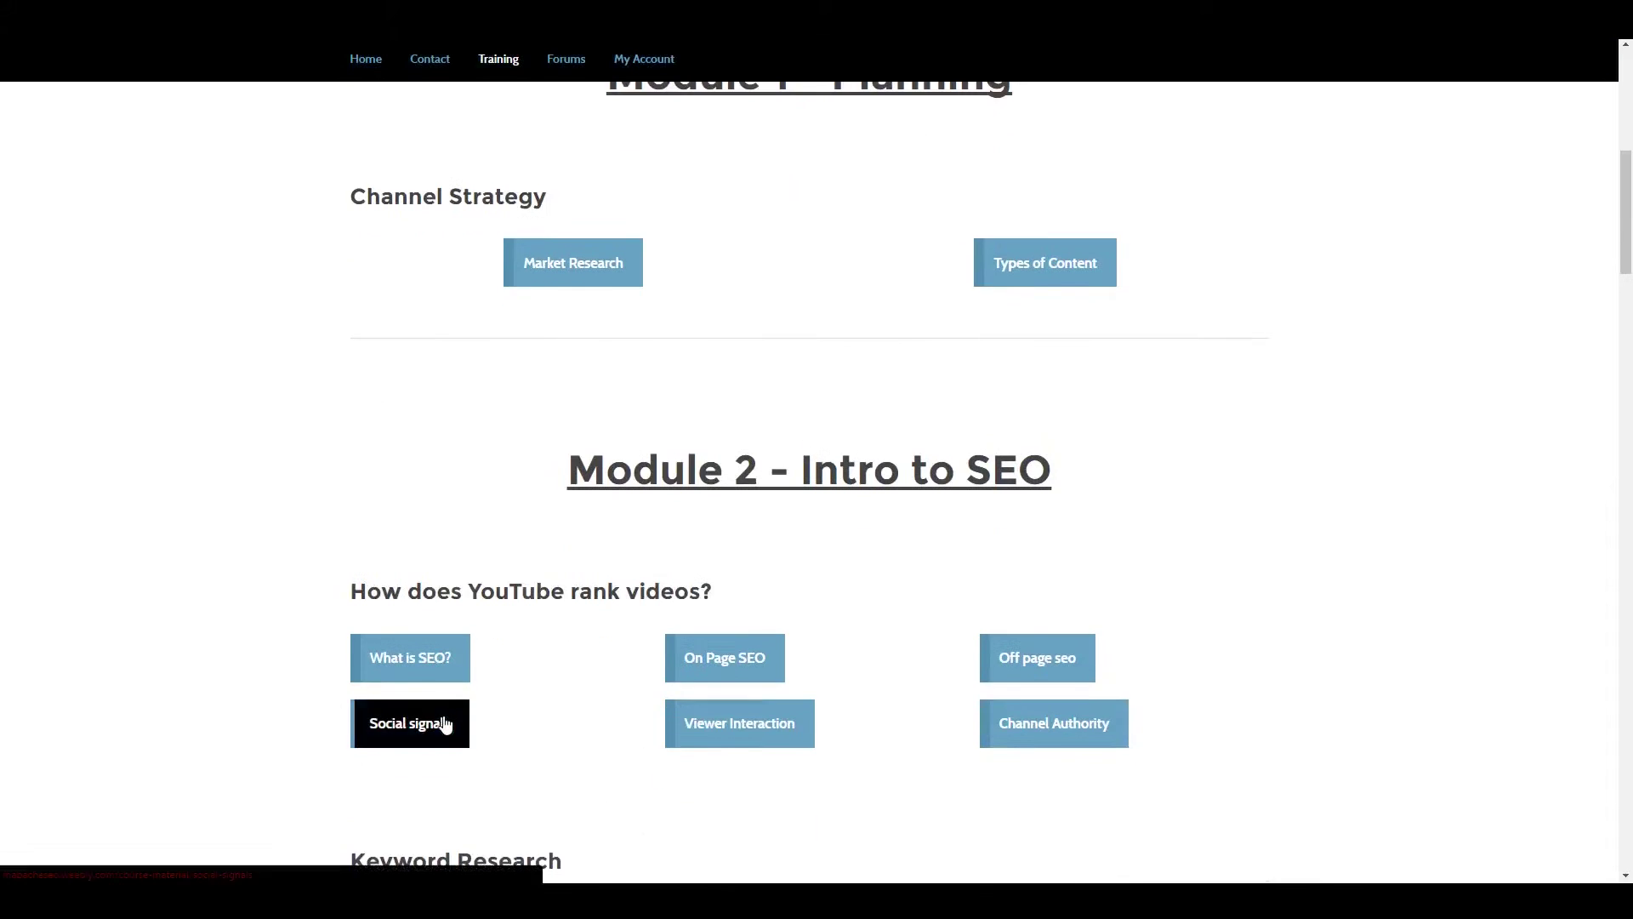
scroll(653, 59, "up", 3)
Log out of the member account and log back in from the Home page
left_click(653, 58)
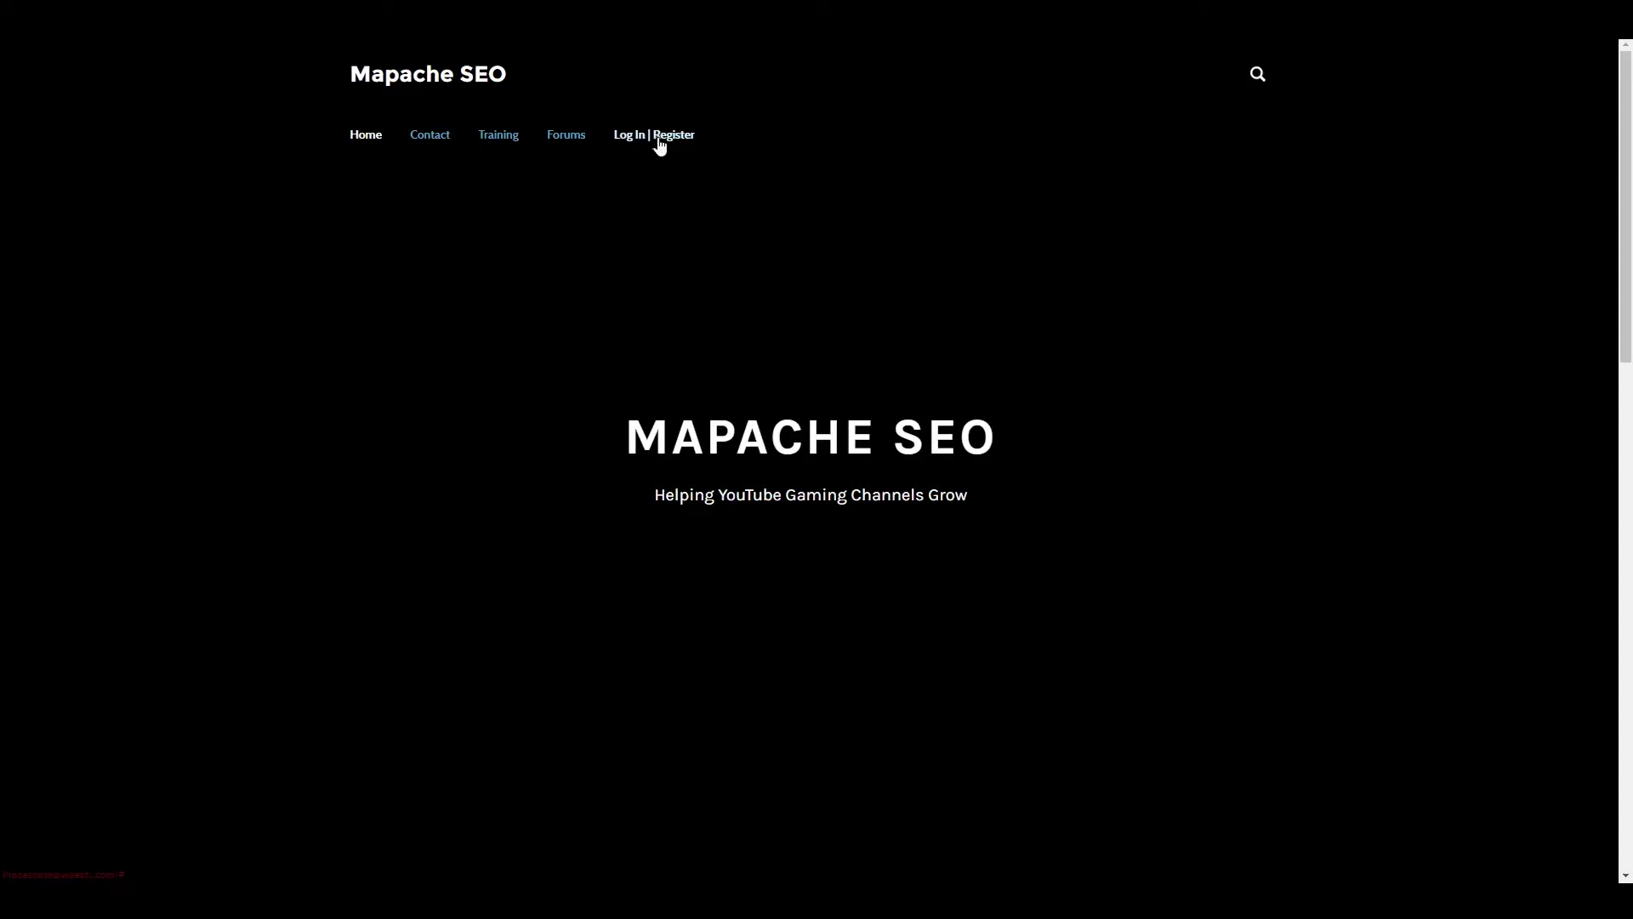
left_click(656, 136)
left_click(970, 587)
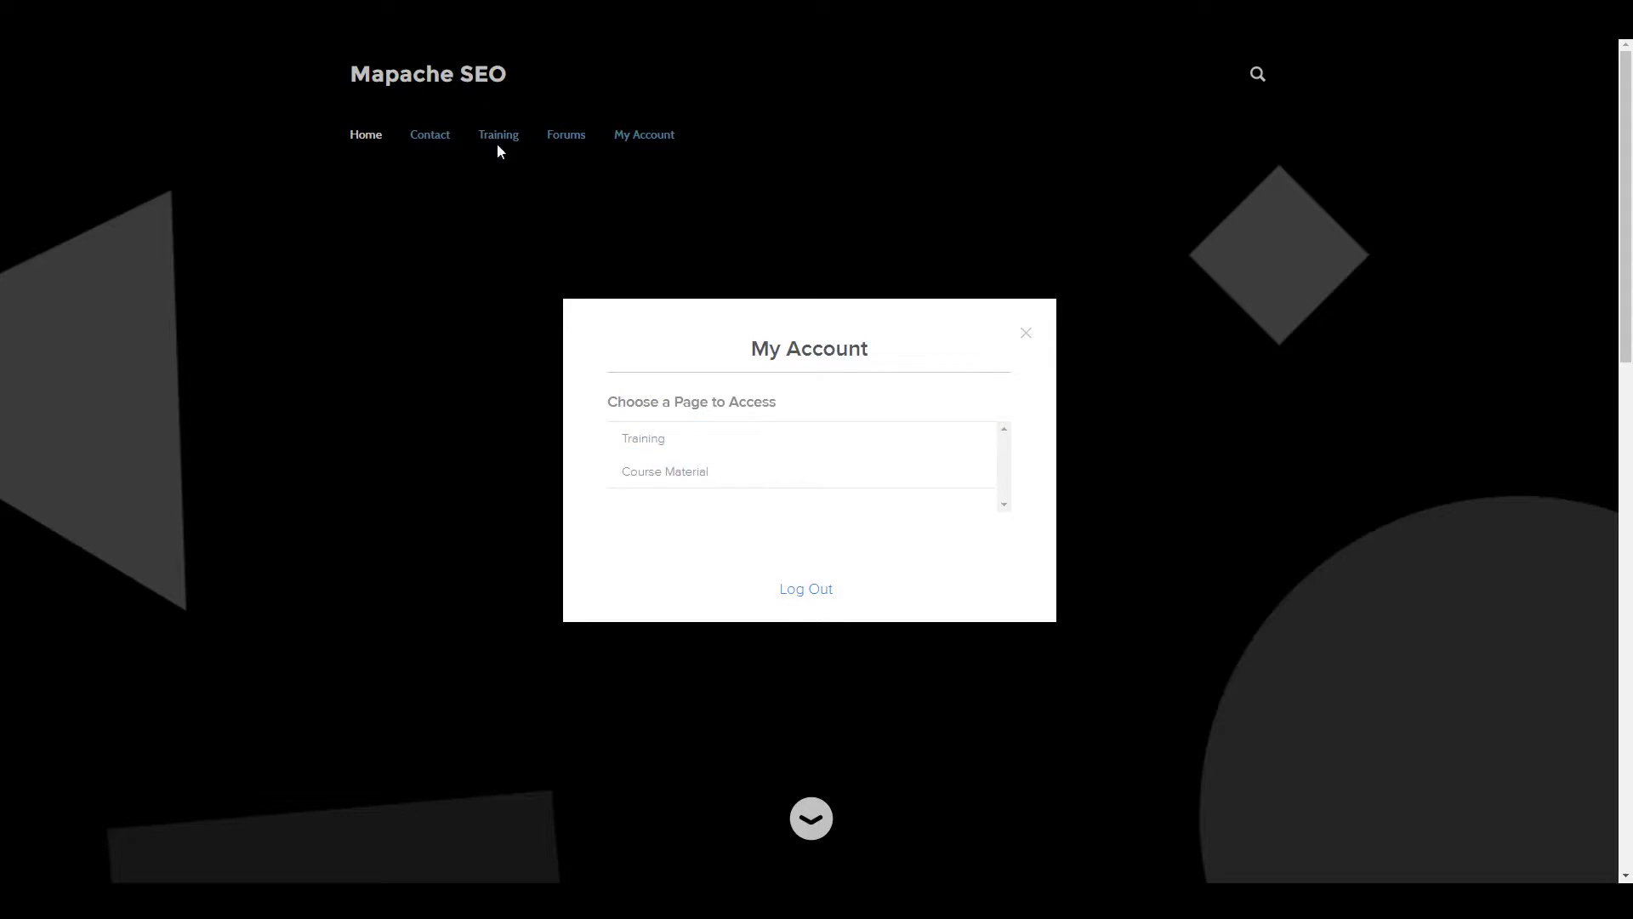
Open the Course Material page from the account's accessible pages and look through its lesson posts
left_click(650, 469)
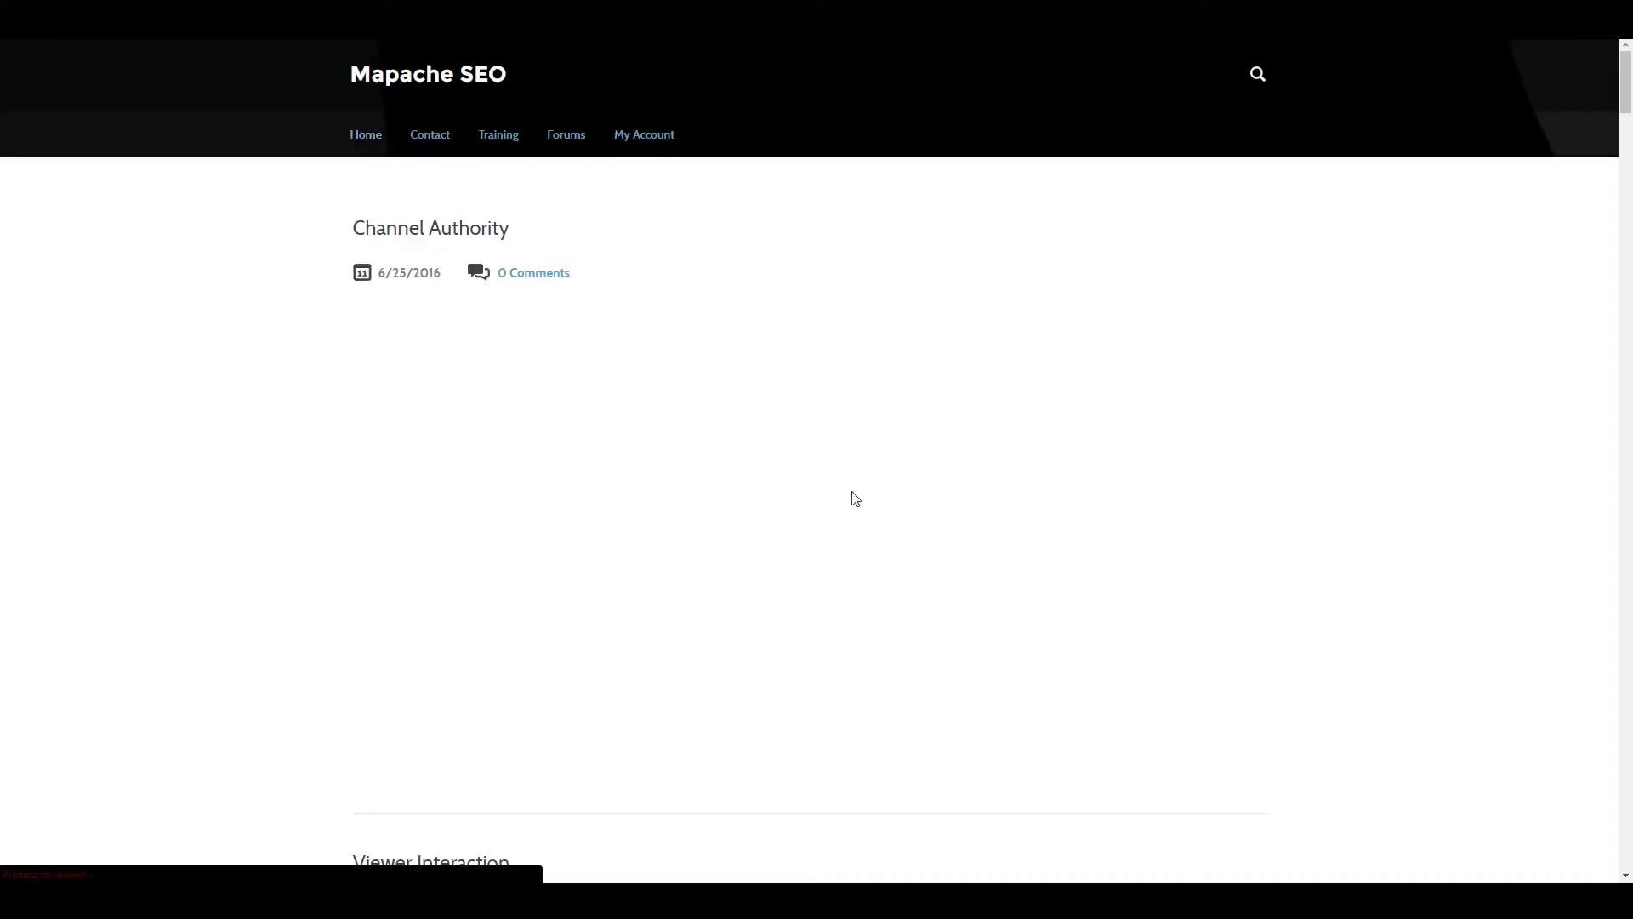
scroll(346, 573, "down", 10)
scroll(328, 567, "up", 10)
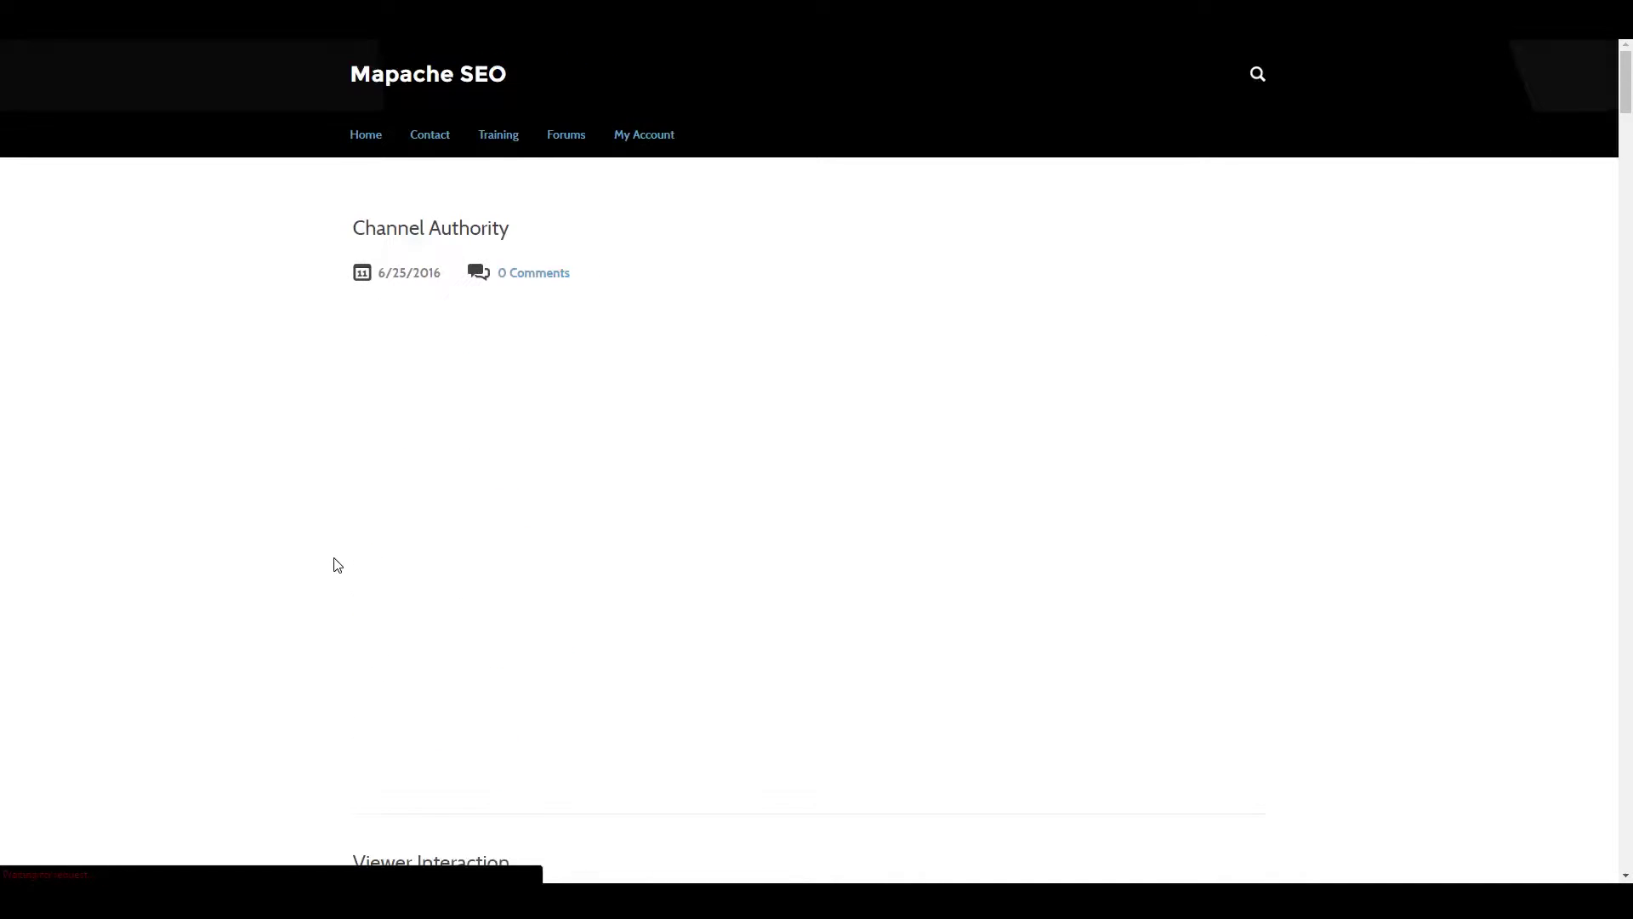
Open the Training page from the lesson posts and look through its modules from Planning to Off Page SEO
scroll(525, 497, "down", 3)
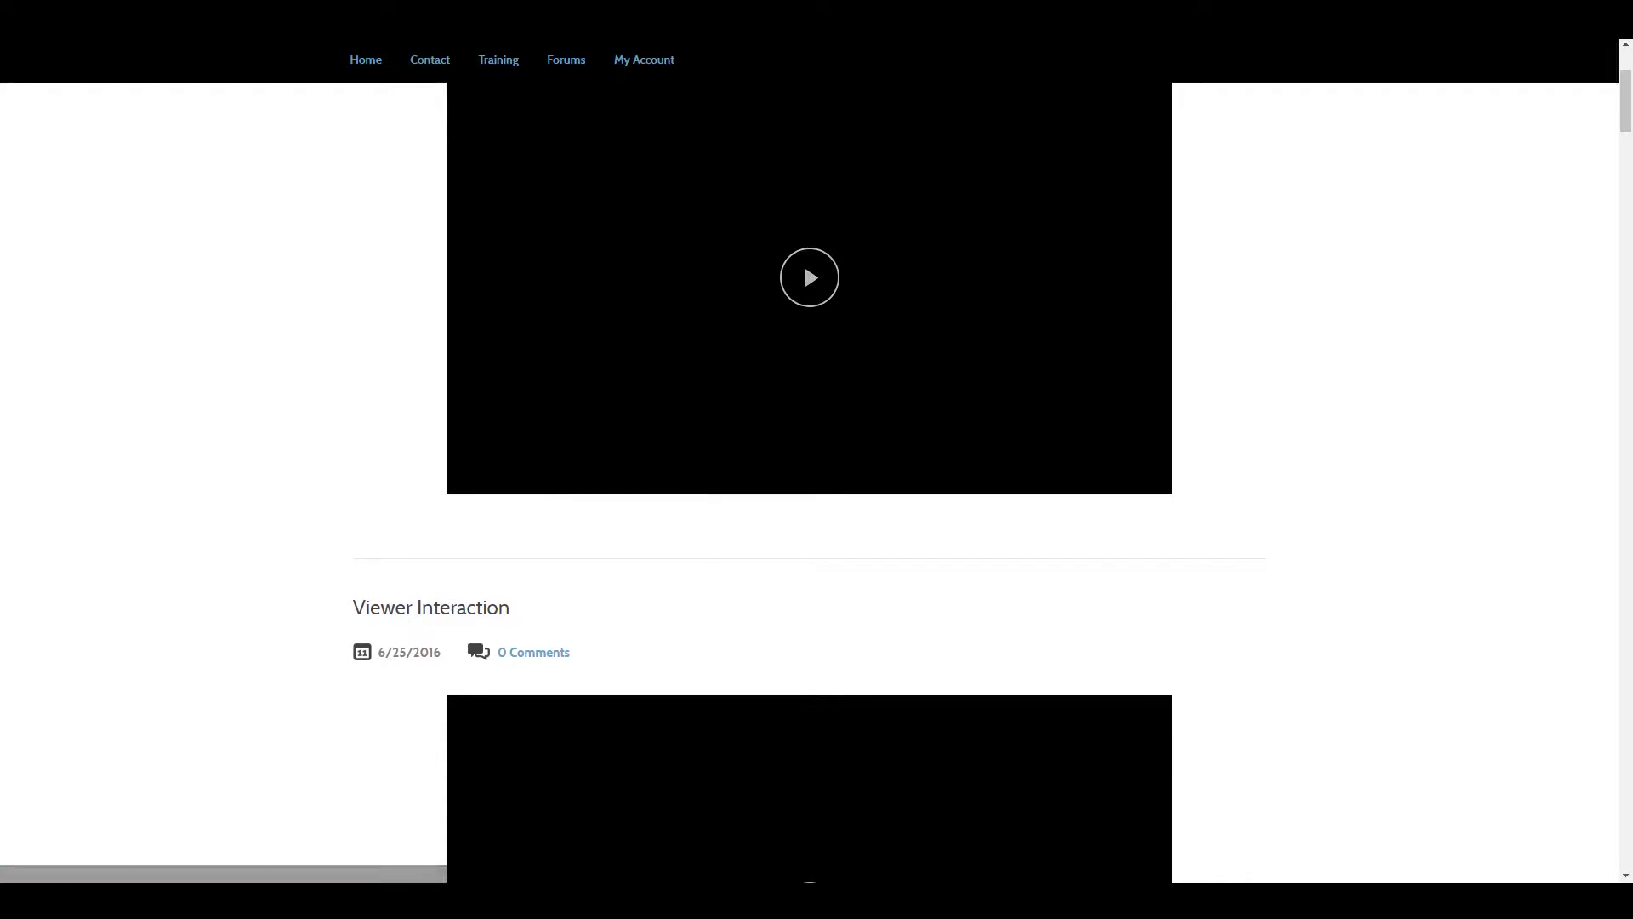
left_click(512, 80)
scroll(688, 408, "down", 4)
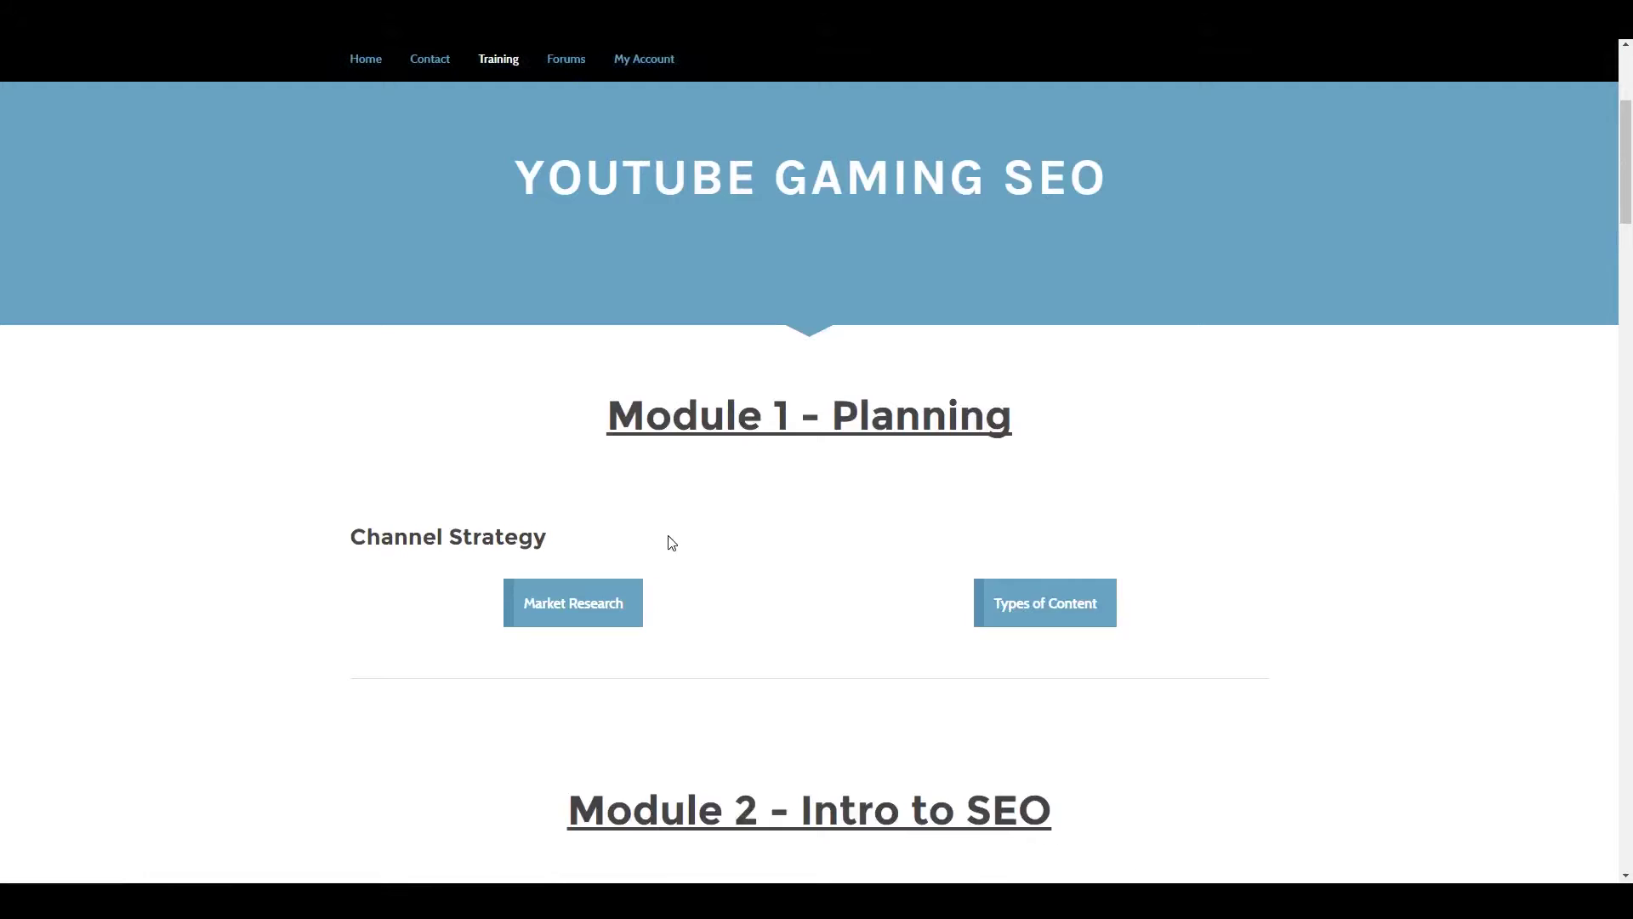
scroll(671, 542, "down", 3)
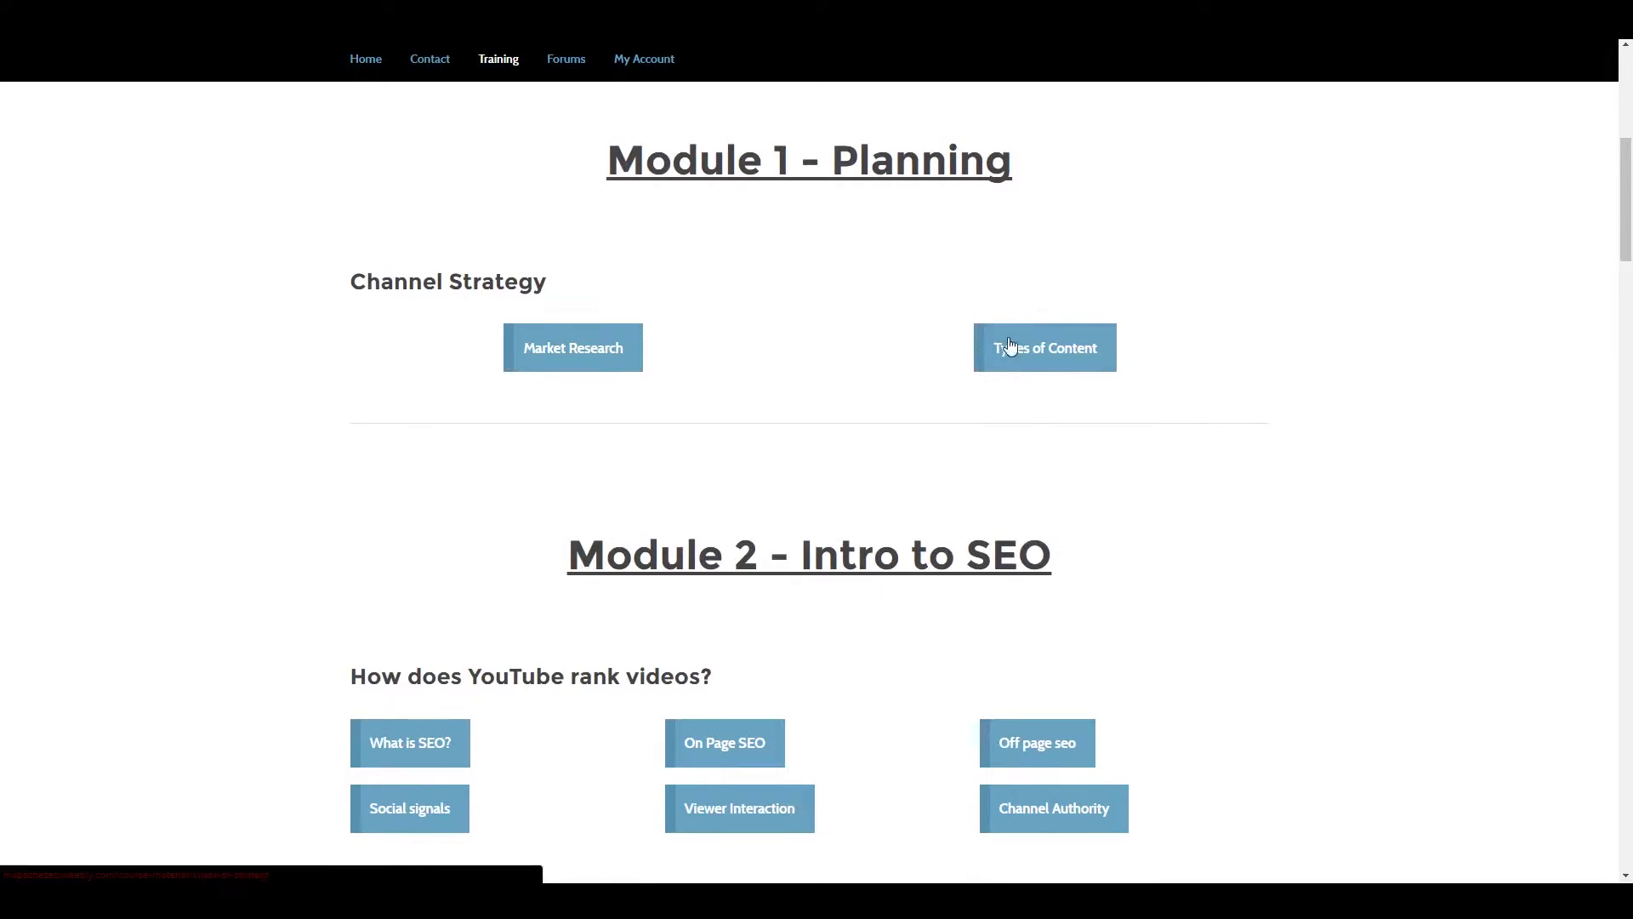
scroll(911, 752, "down", 7)
scroll(907, 723, "up", 12)
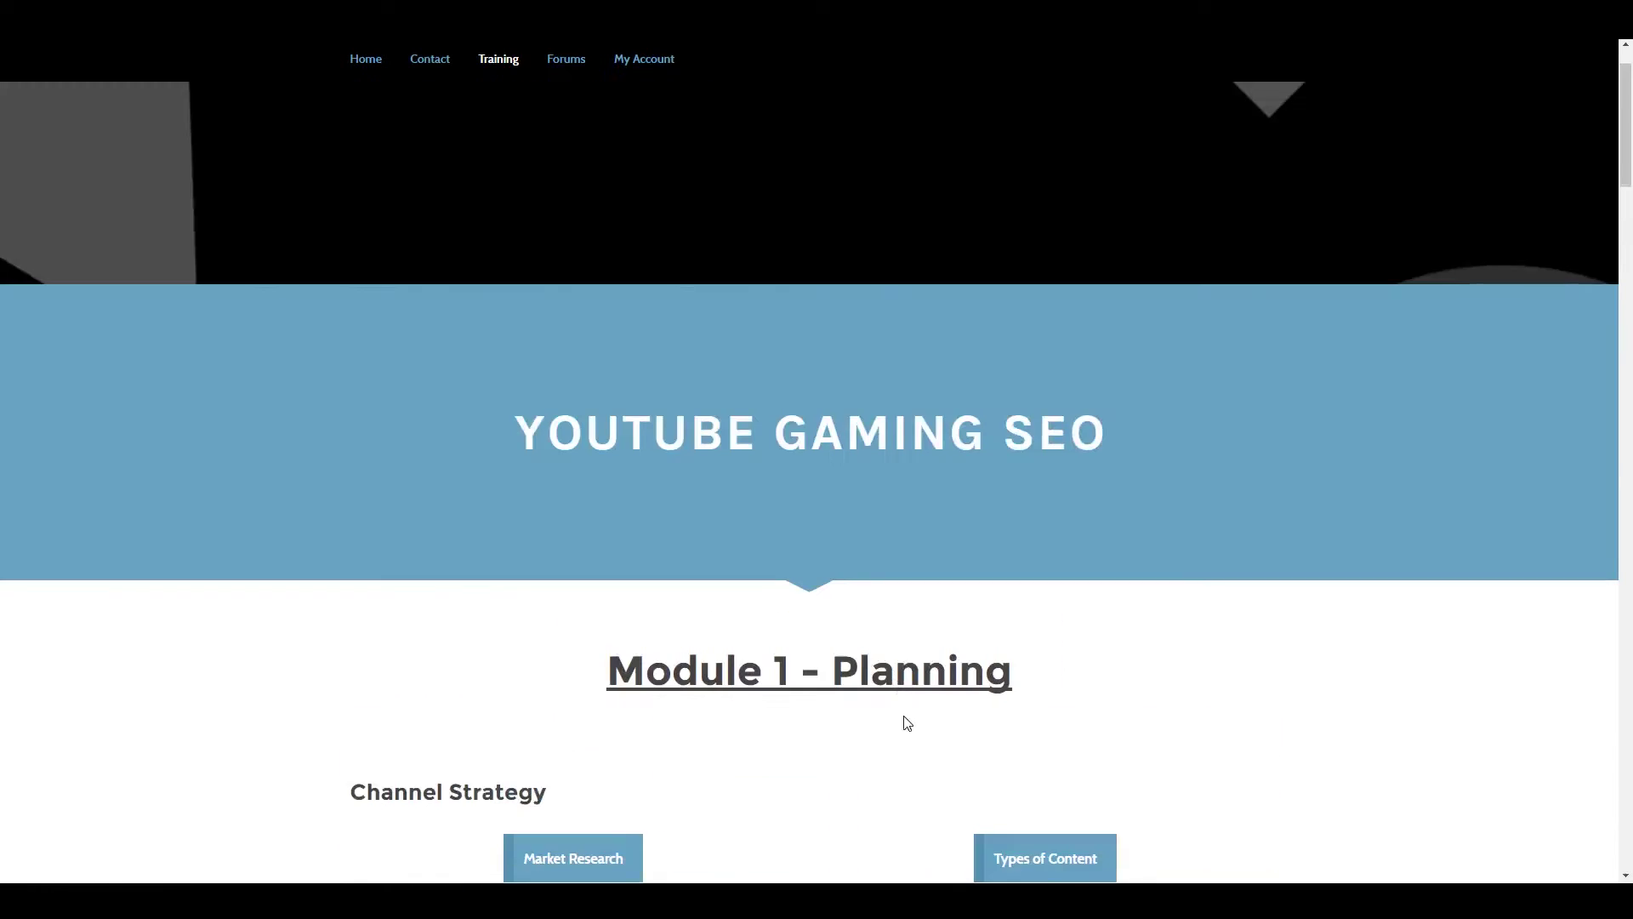
scroll(908, 723, "down", 18)
scroll(908, 716, "down", 3)
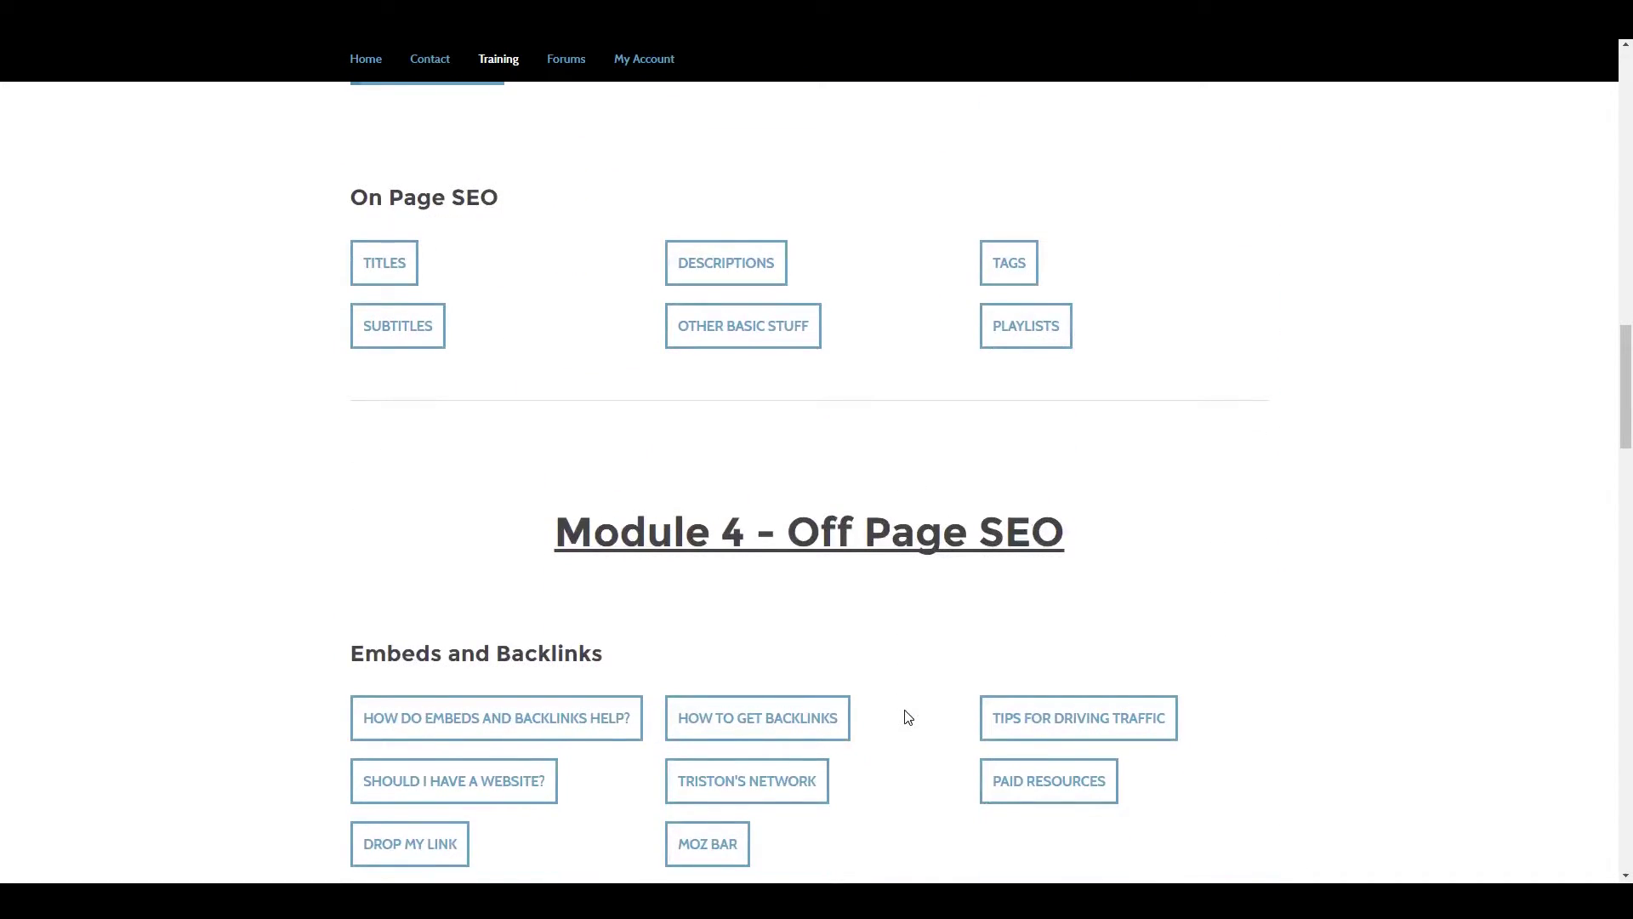
scroll(908, 718, "up", 14)
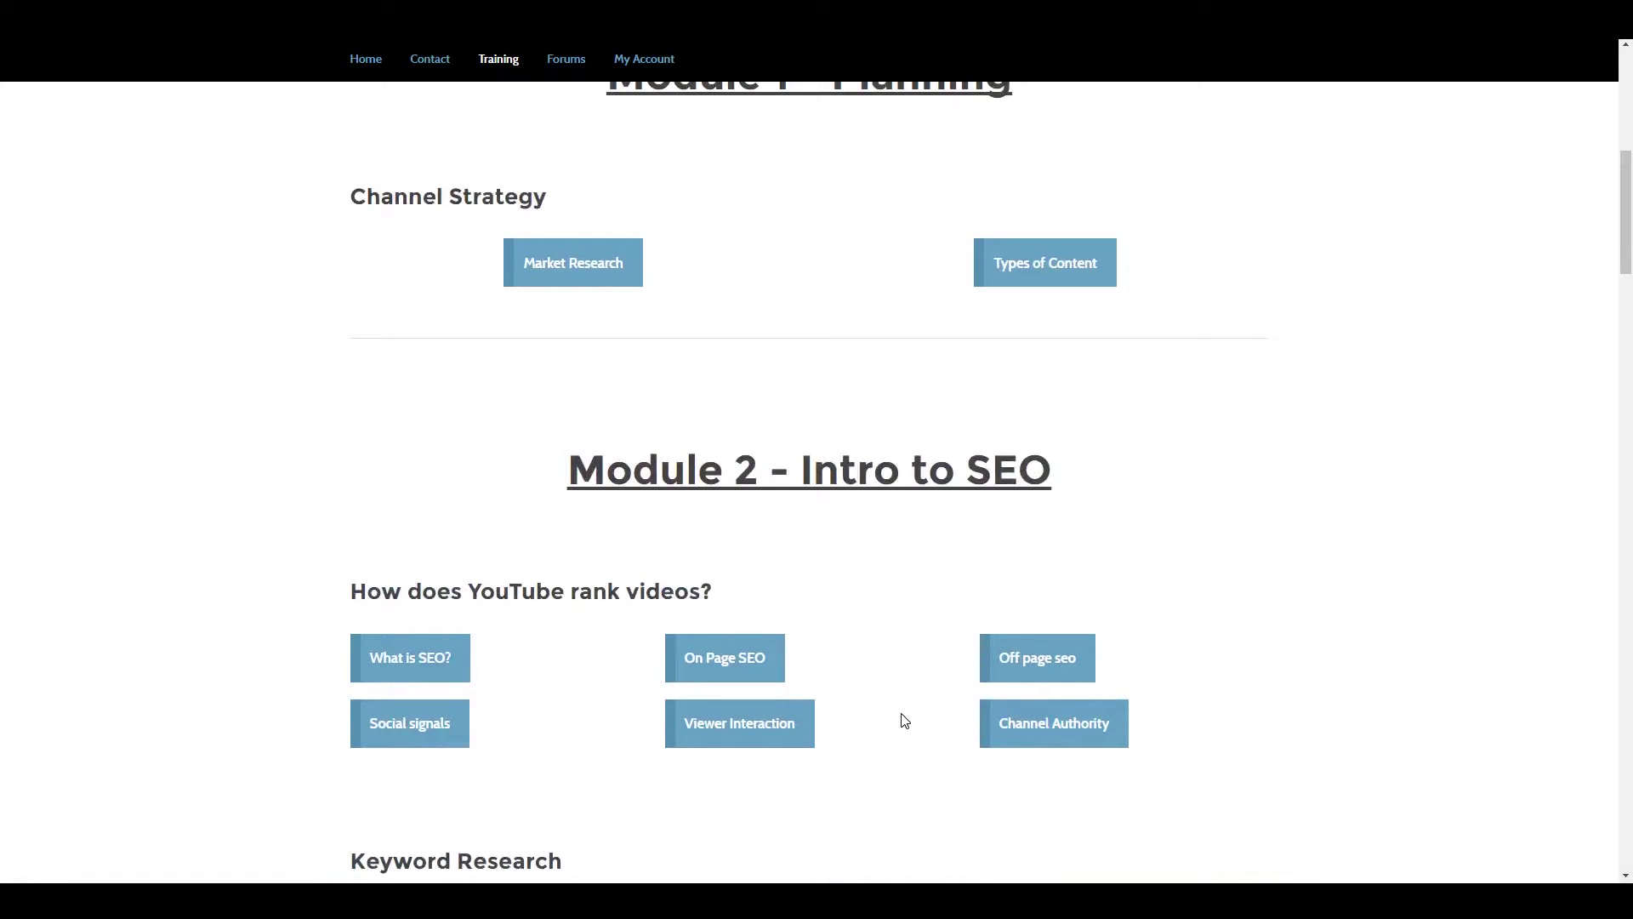
scroll(904, 720, "up", 8)
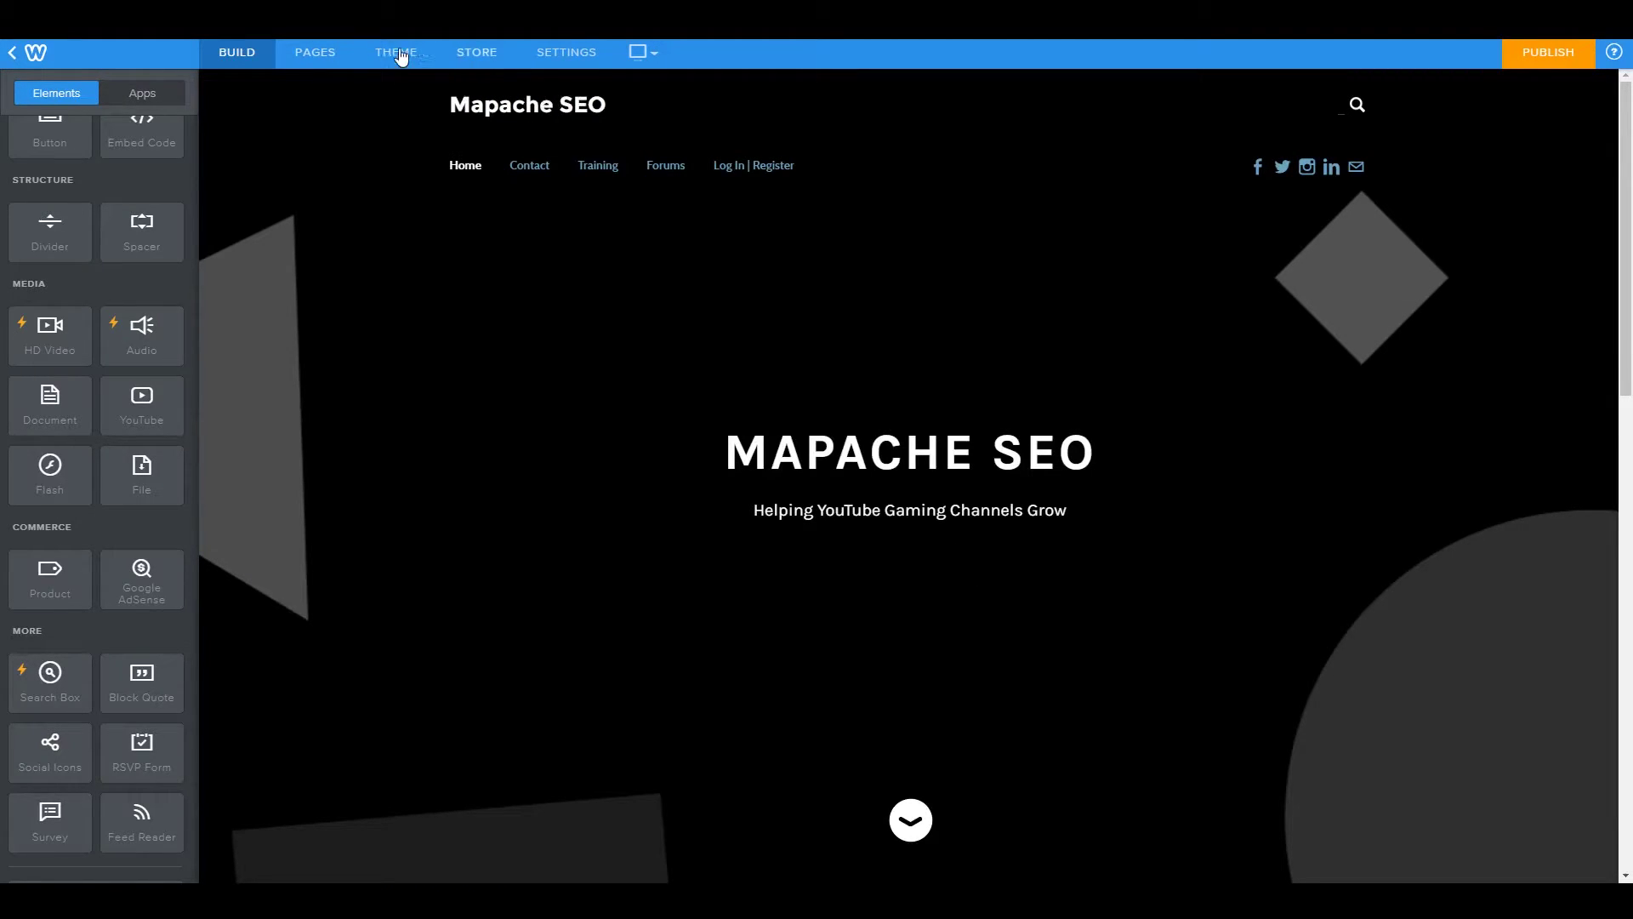
In the Weebly editor, set the Forums page's visibility to Members Or Groups and check the list of selectable members
left_click(327, 53)
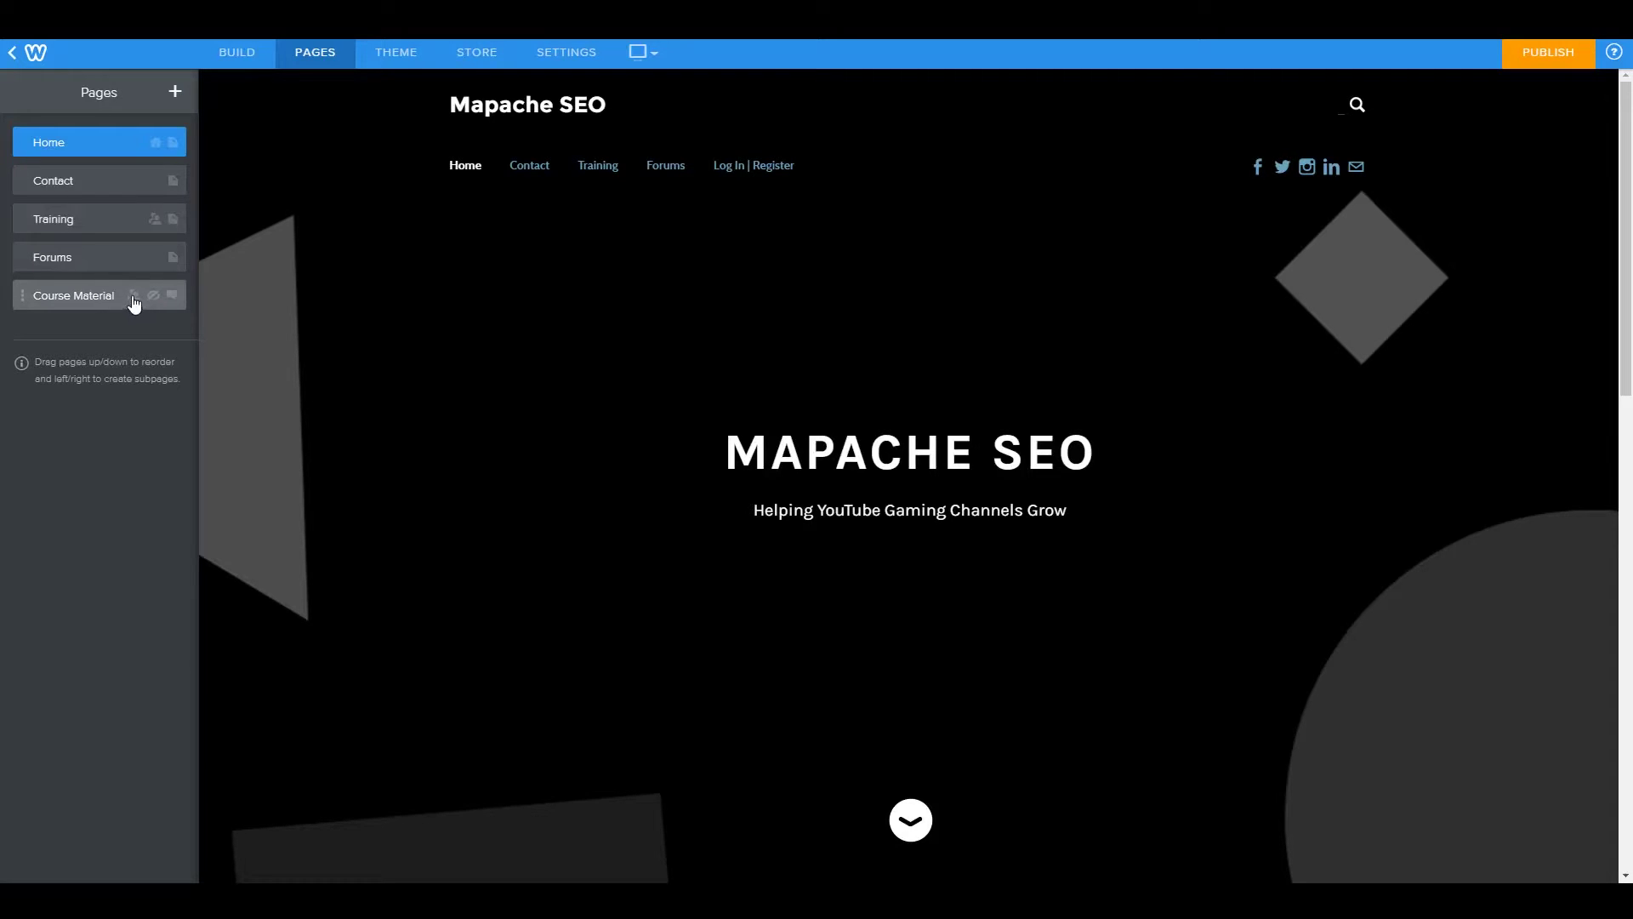
left_click(130, 260)
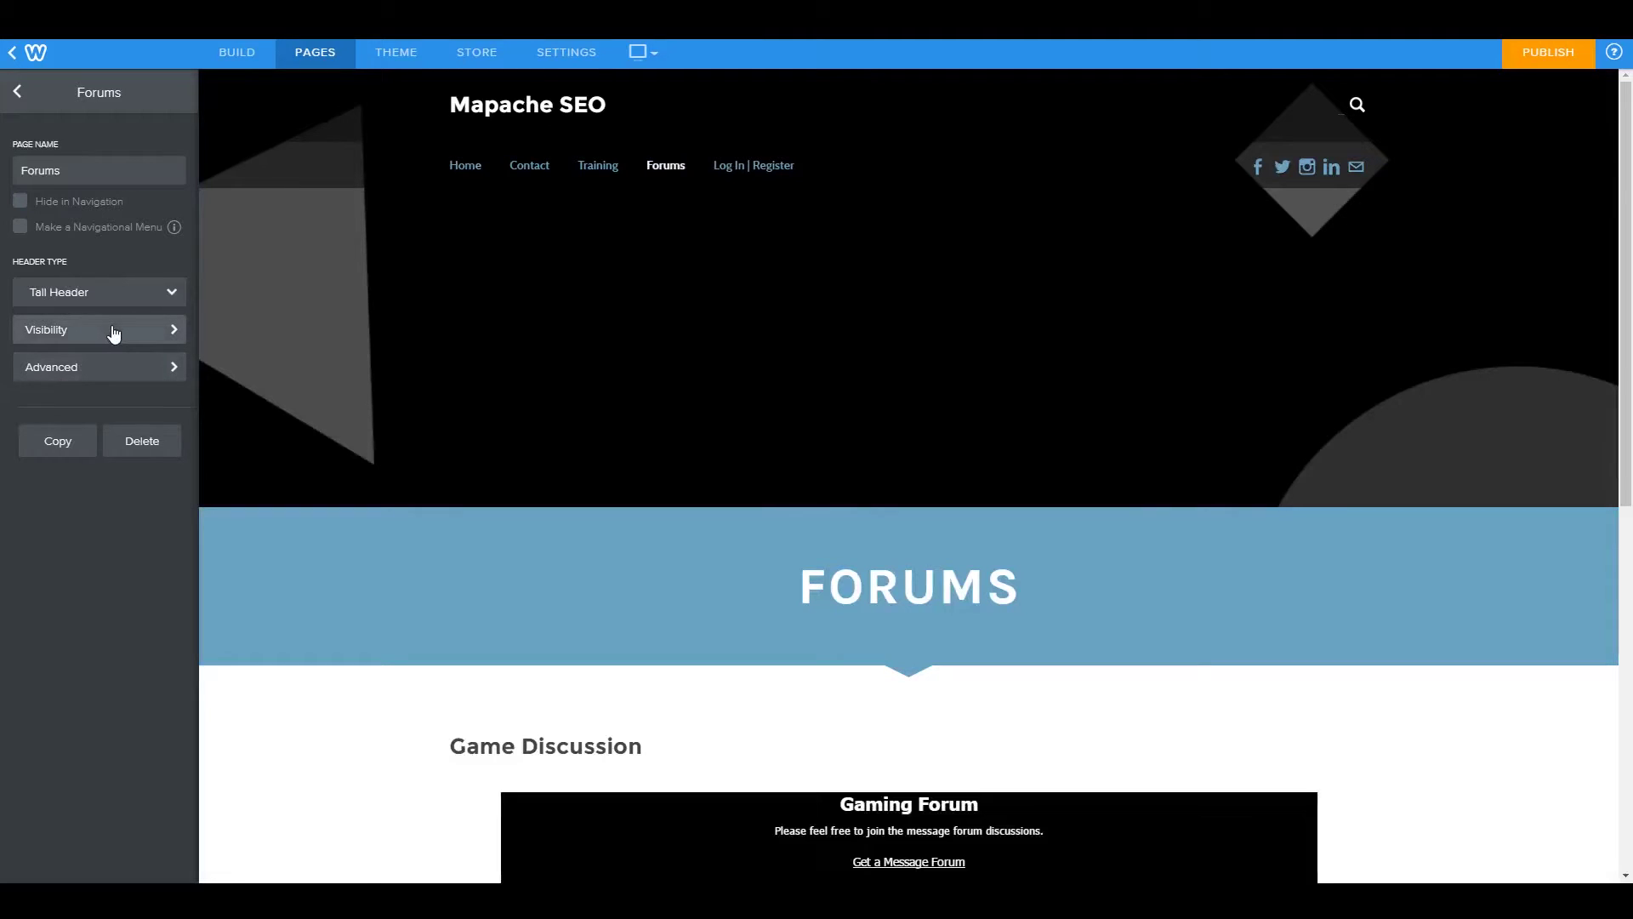
left_click(114, 332)
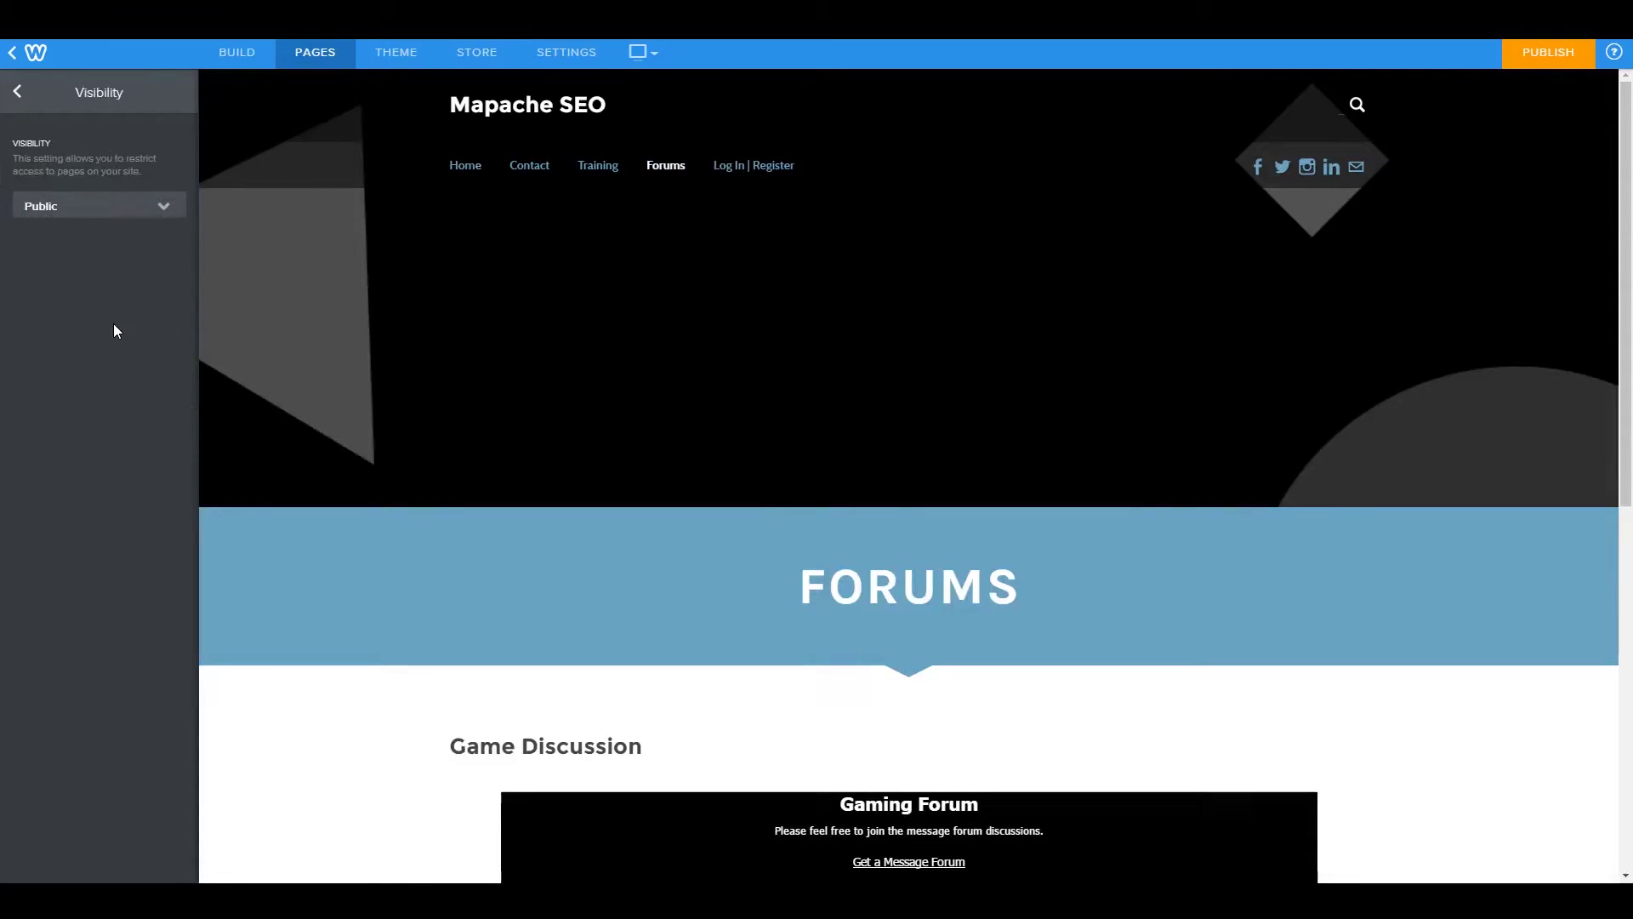
left_click(116, 206)
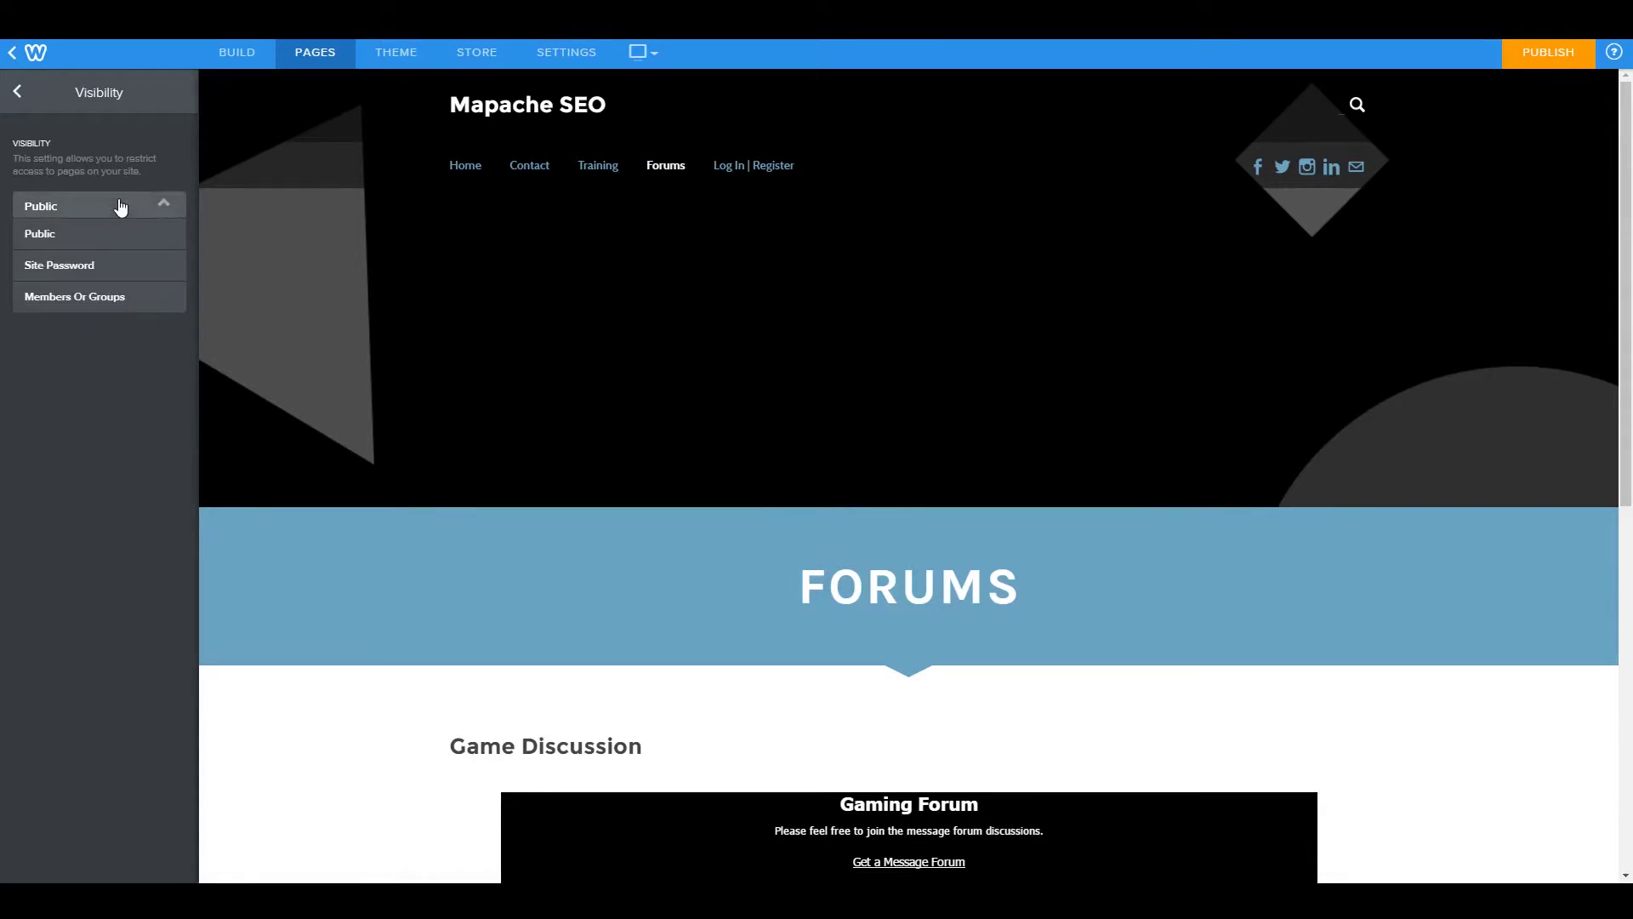
left_click(95, 302)
left_click(85, 285)
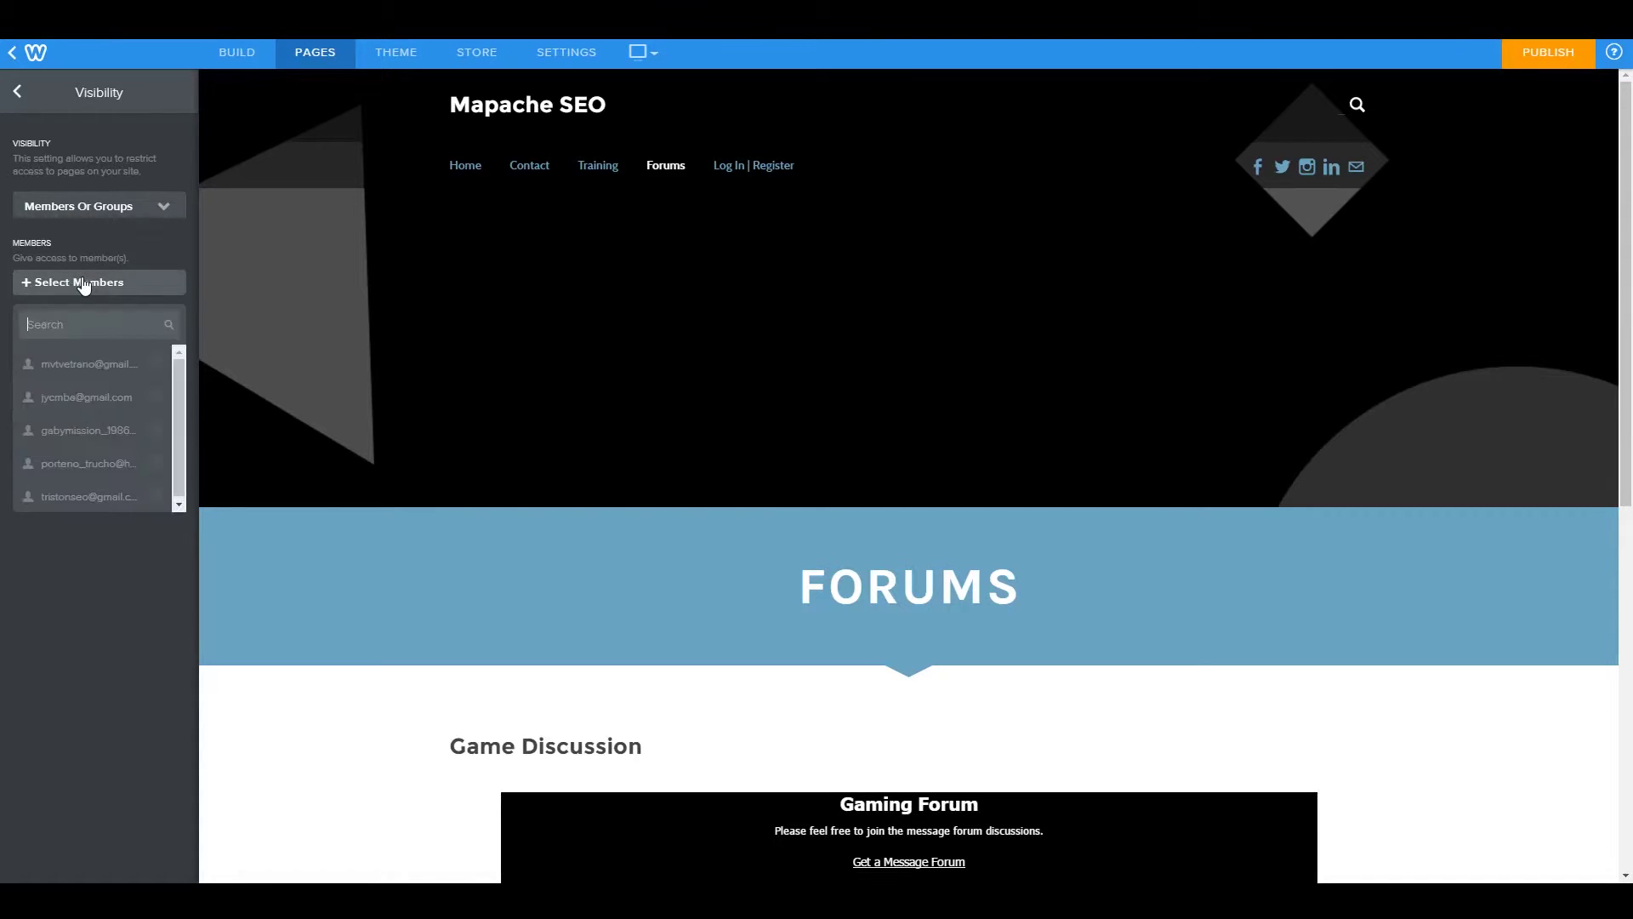
left_click(77, 284)
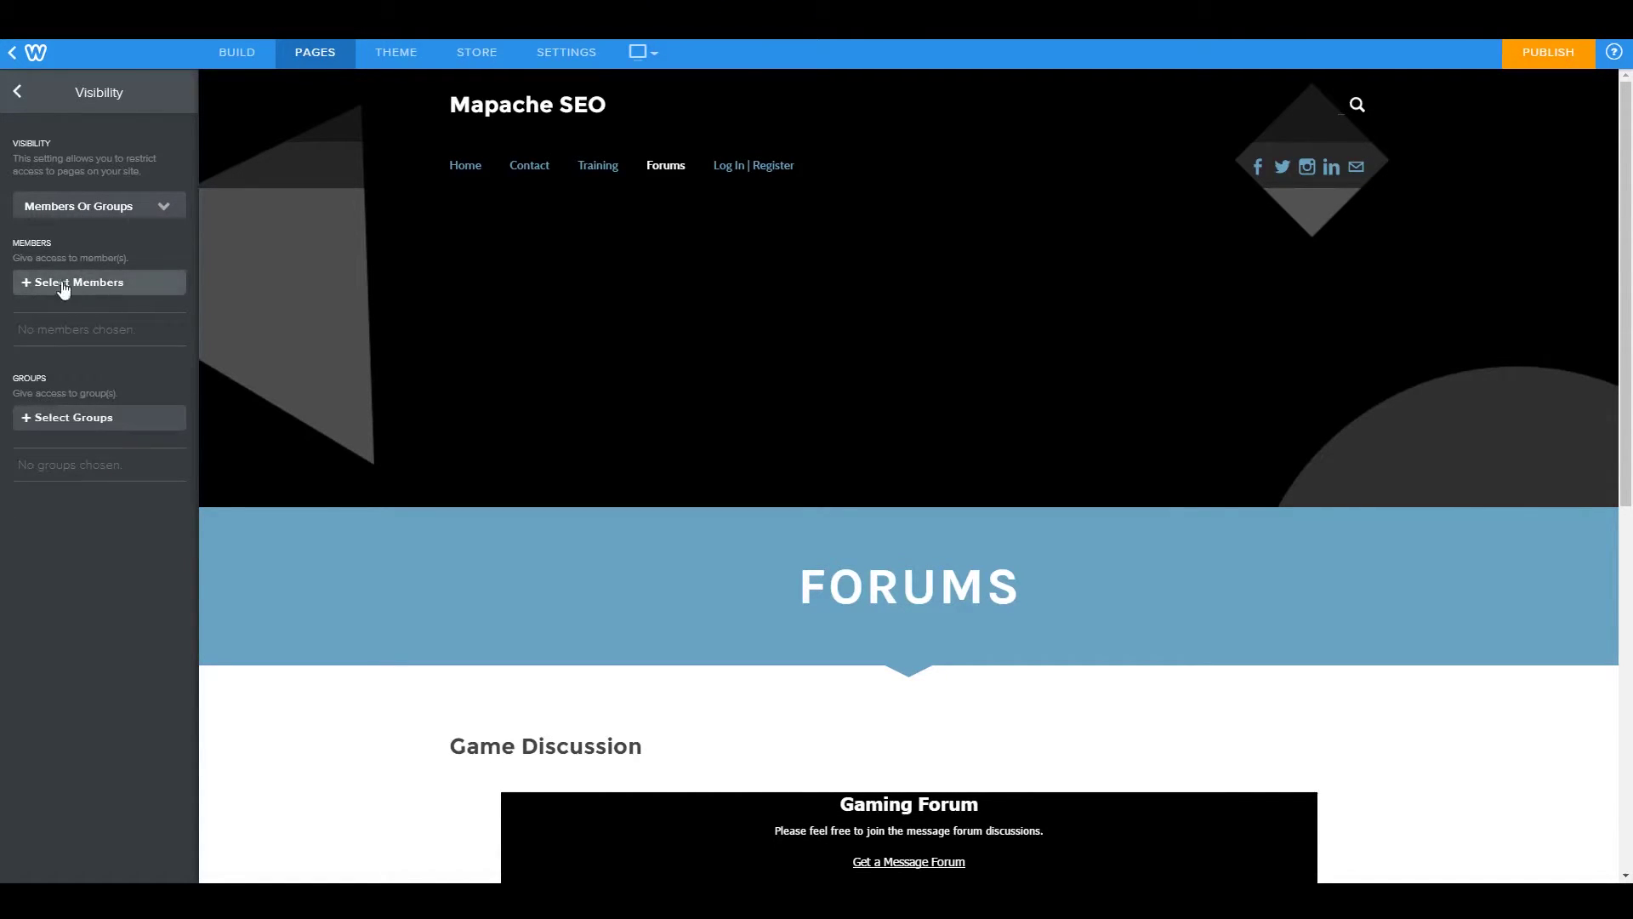
Give the Members group access to the Forums page and return to the page list
left_click(92, 418)
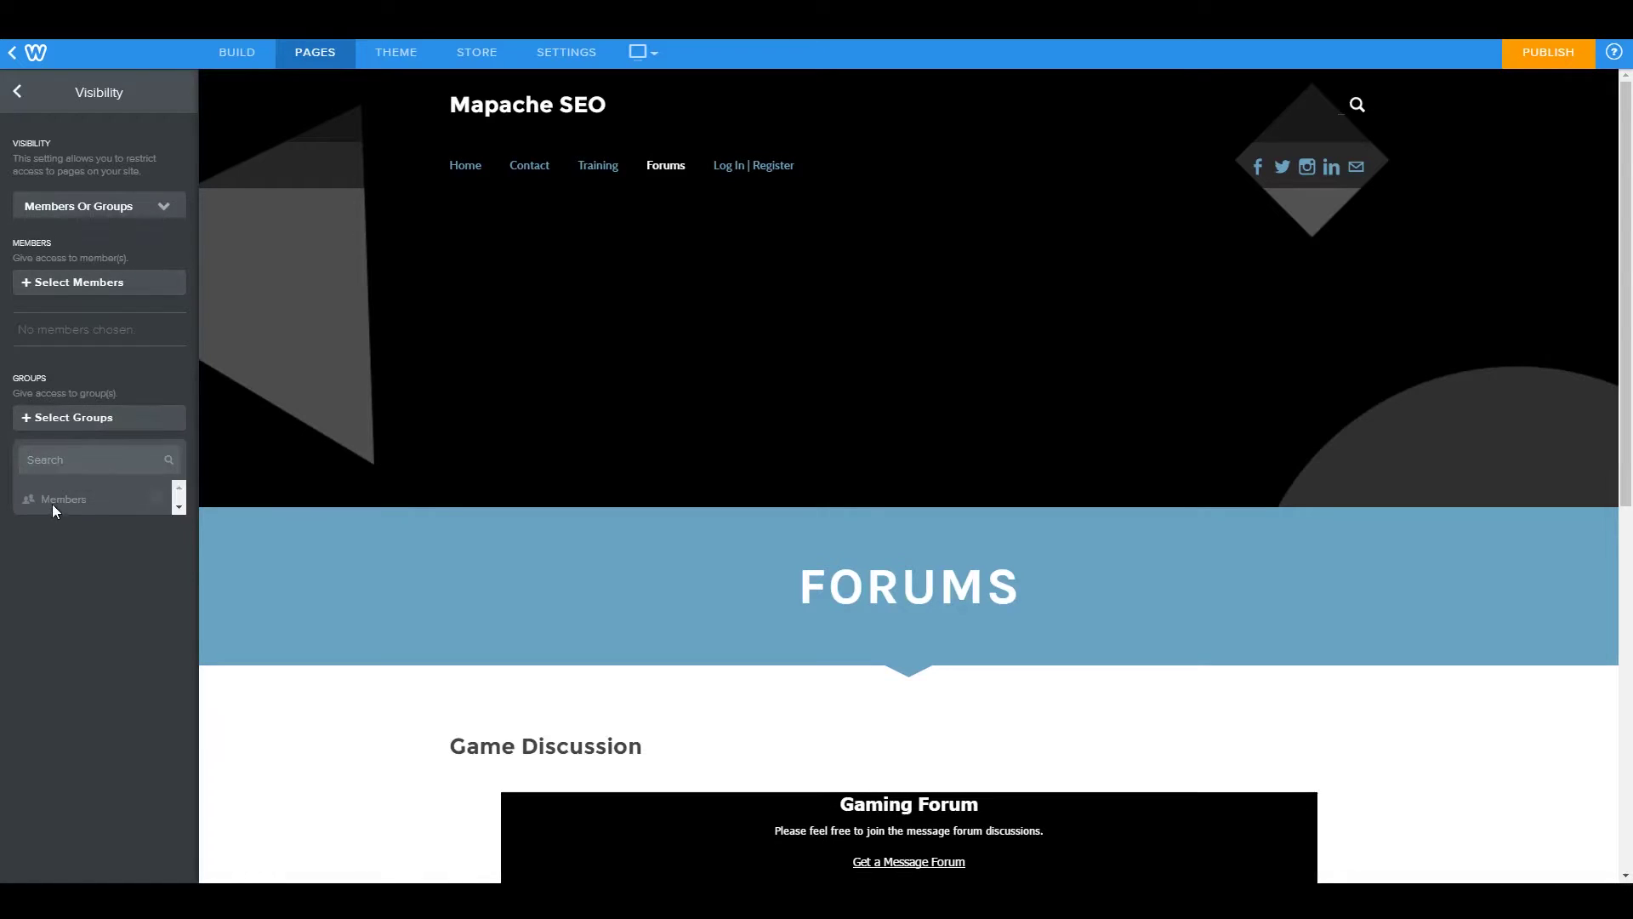
left_click(158, 500)
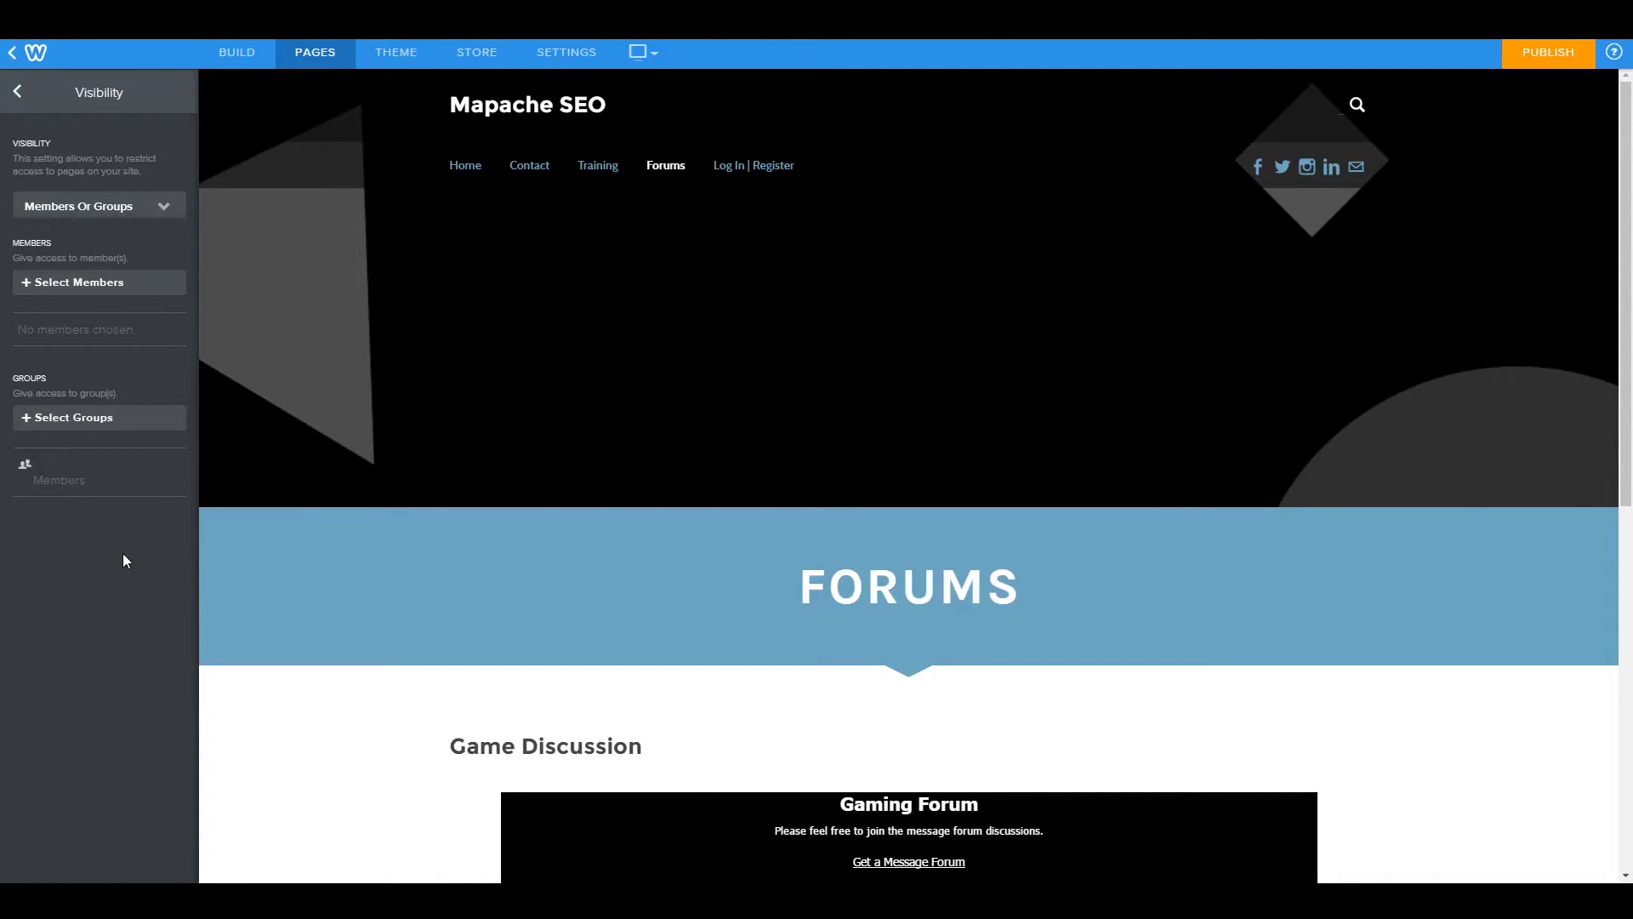
left_click(17, 89)
left_click(17, 90)
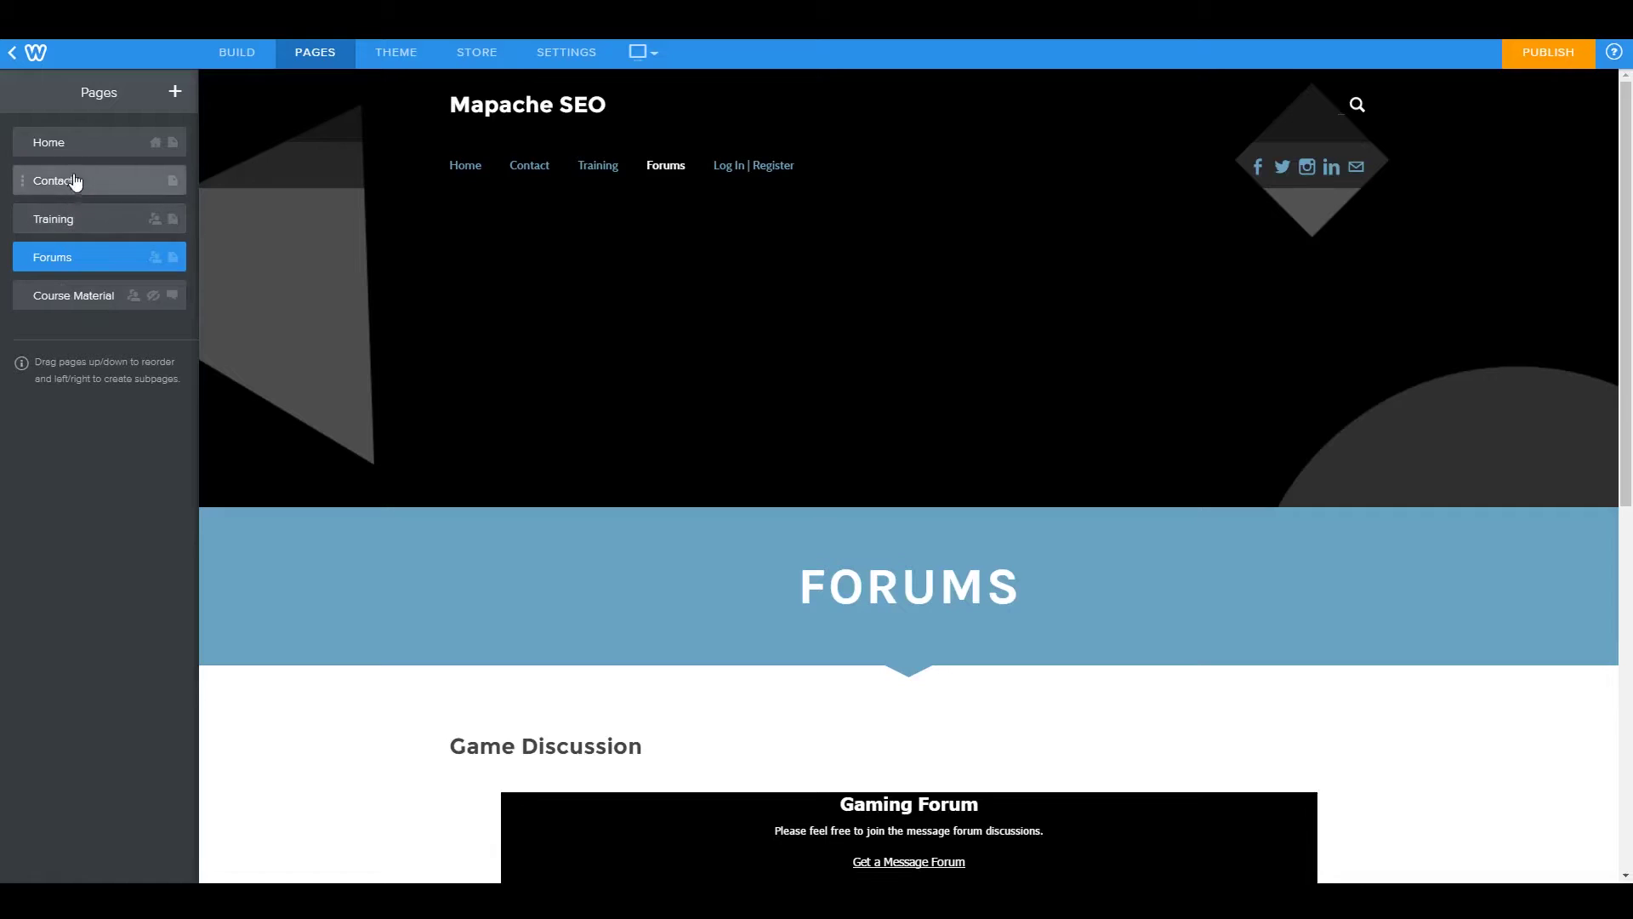
Open the Social Signals post from the Course Material page, inspect its video's options, and update the post without sharing it
left_click(73, 307)
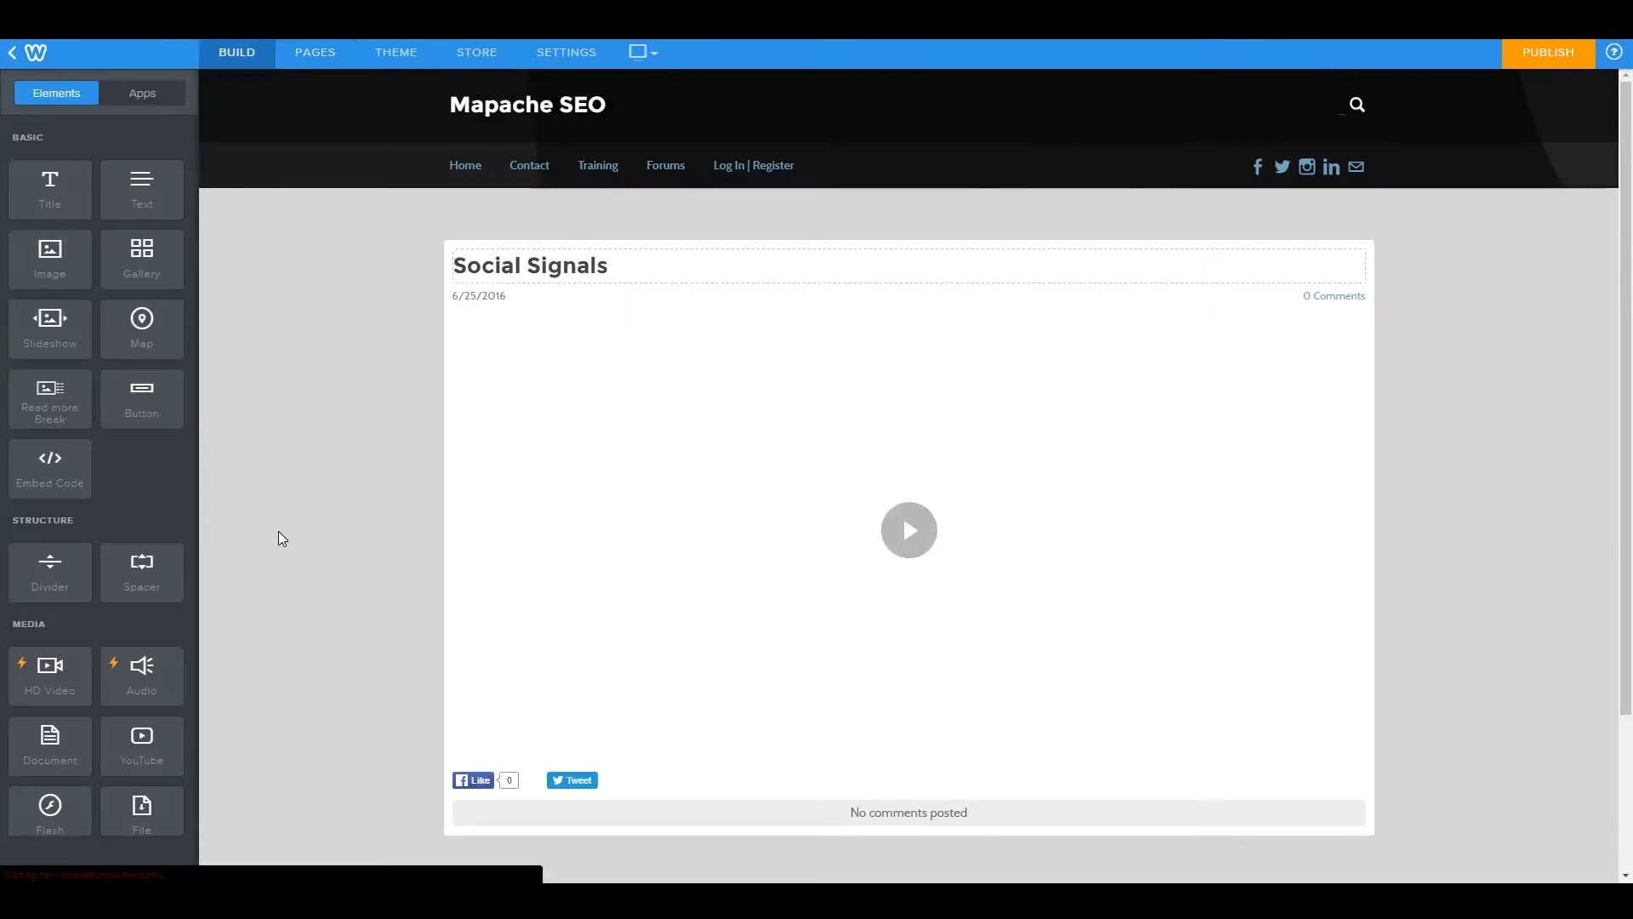
left_click(521, 495)
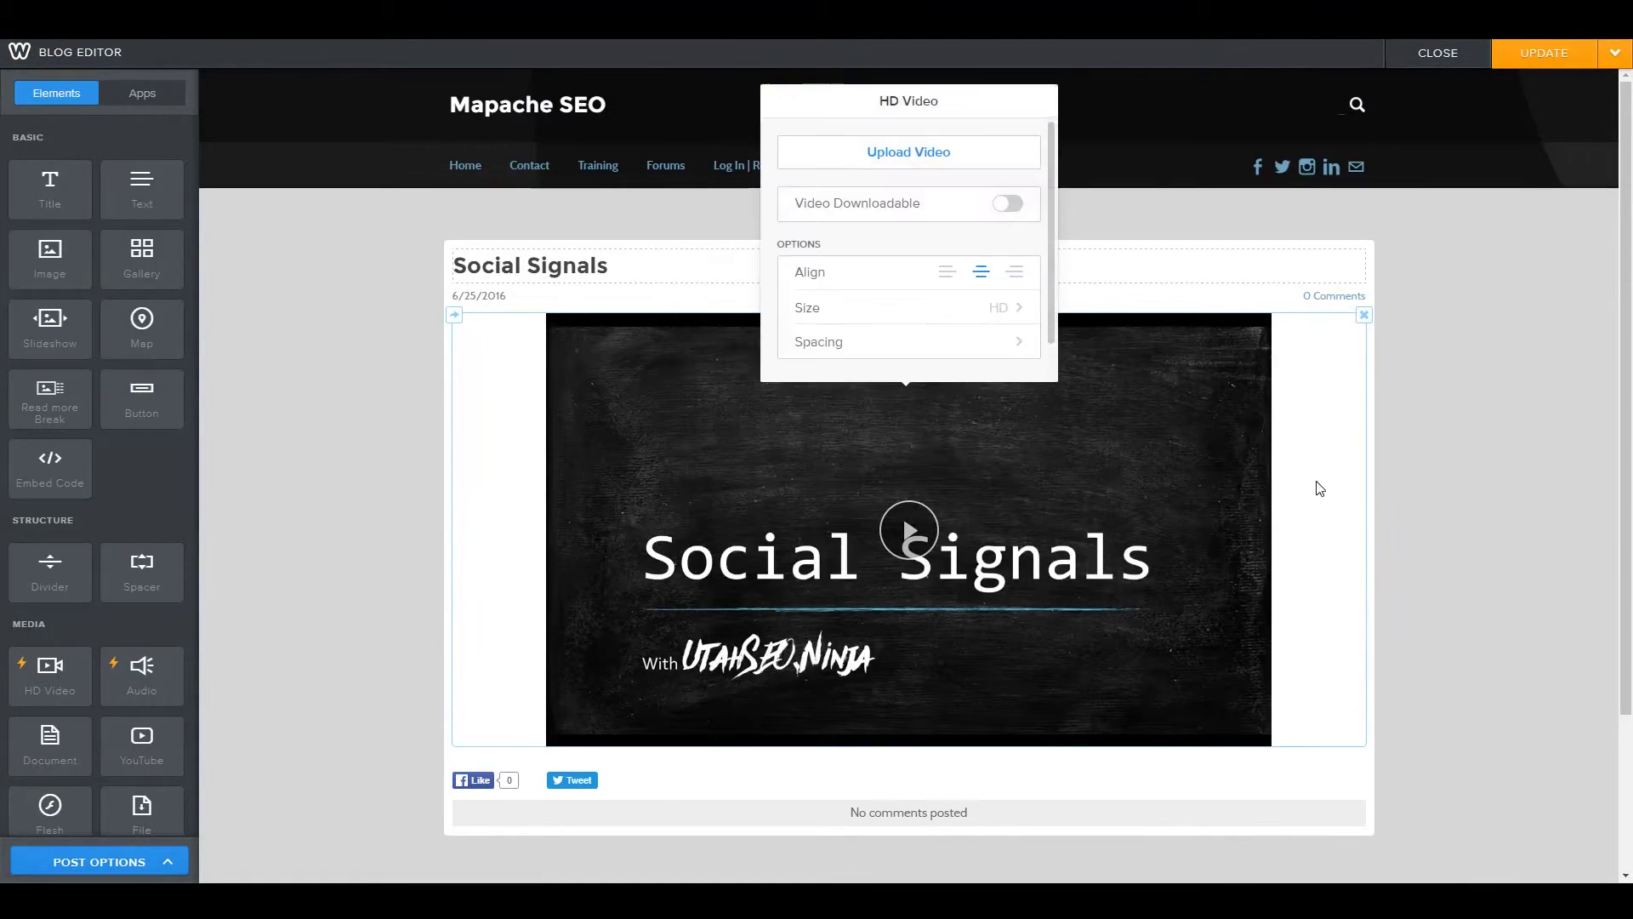
left_click(1445, 406)
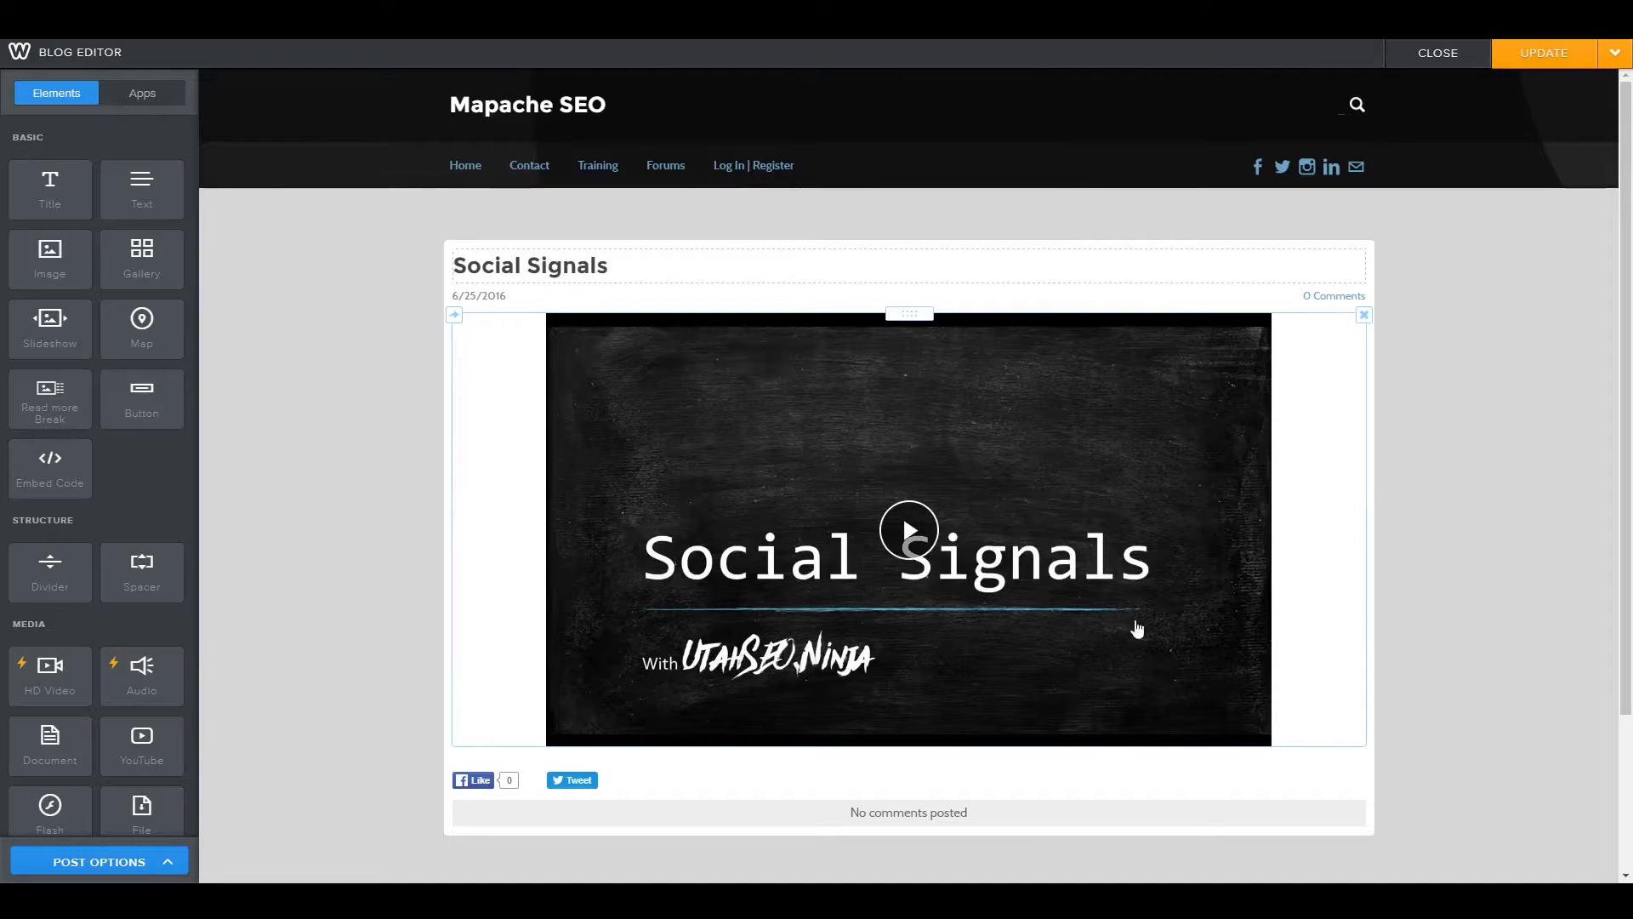
left_click(1523, 55)
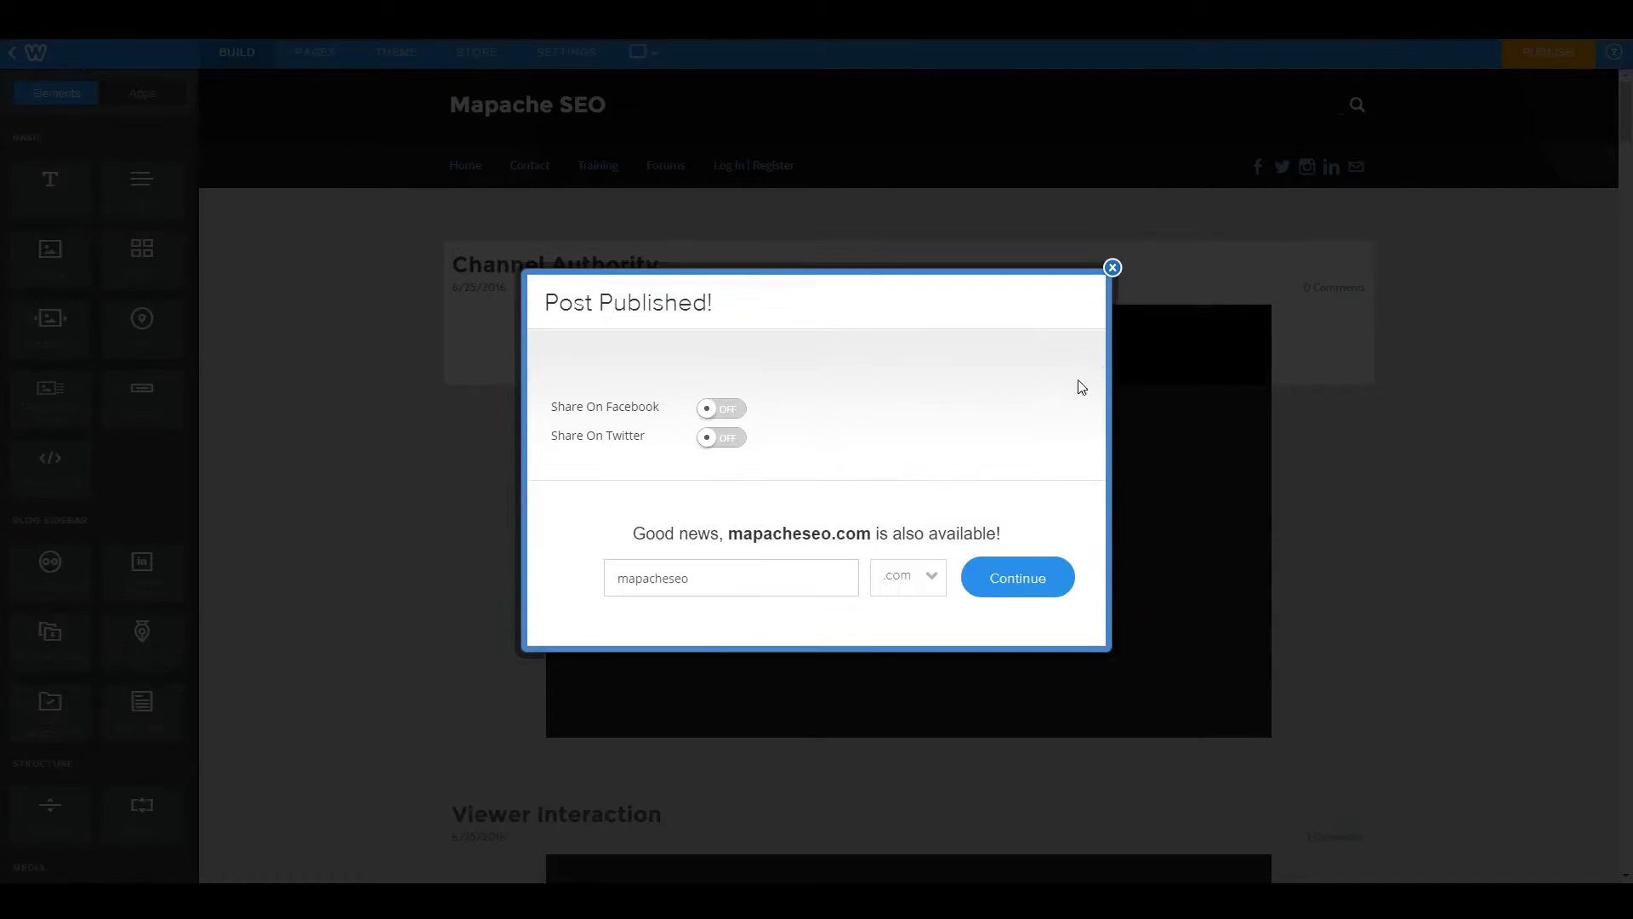
left_click(1112, 268)
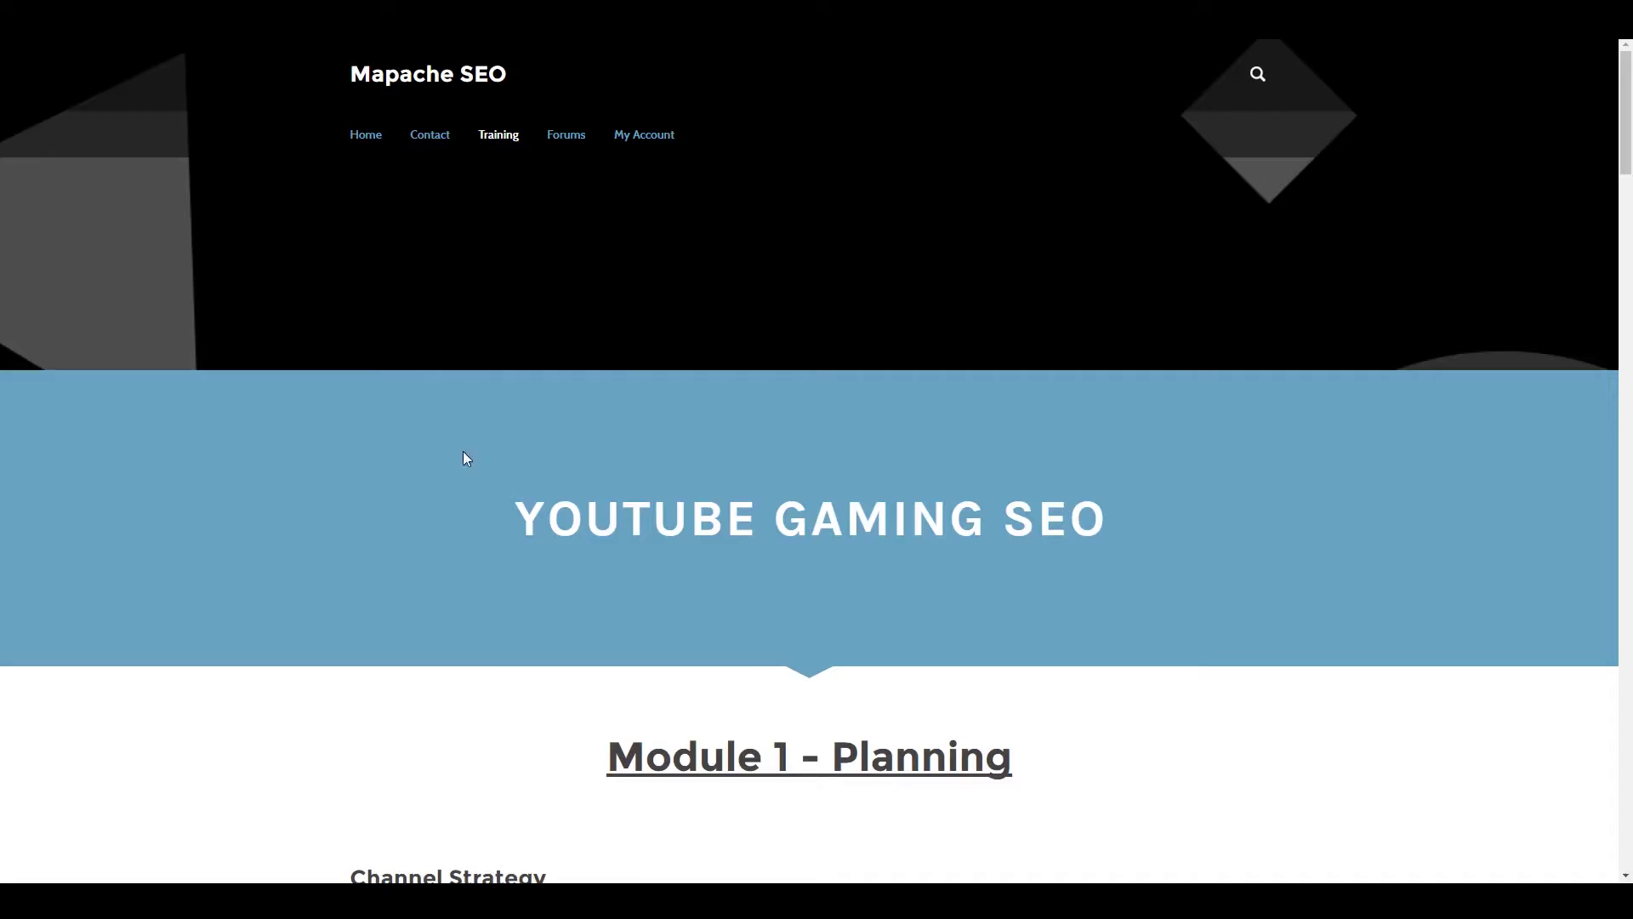
On the live site, open the Social Signals lesson from the Training page and view its video and comment form
scroll(467, 463, "down", 3)
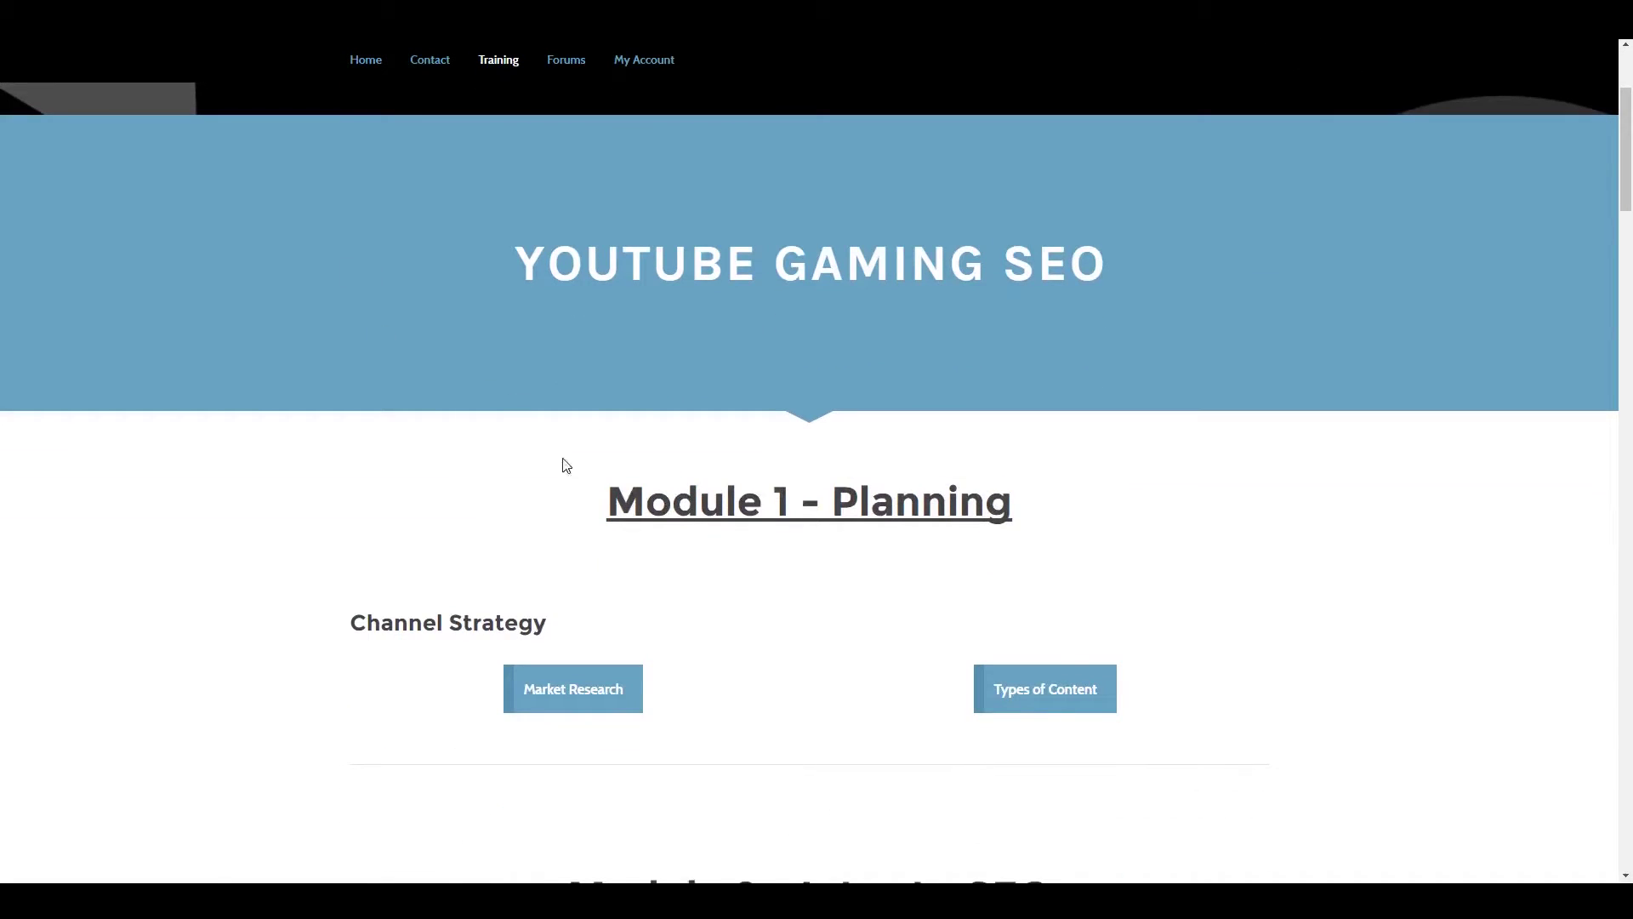
scroll(595, 494, "down", 8)
left_click(393, 471)
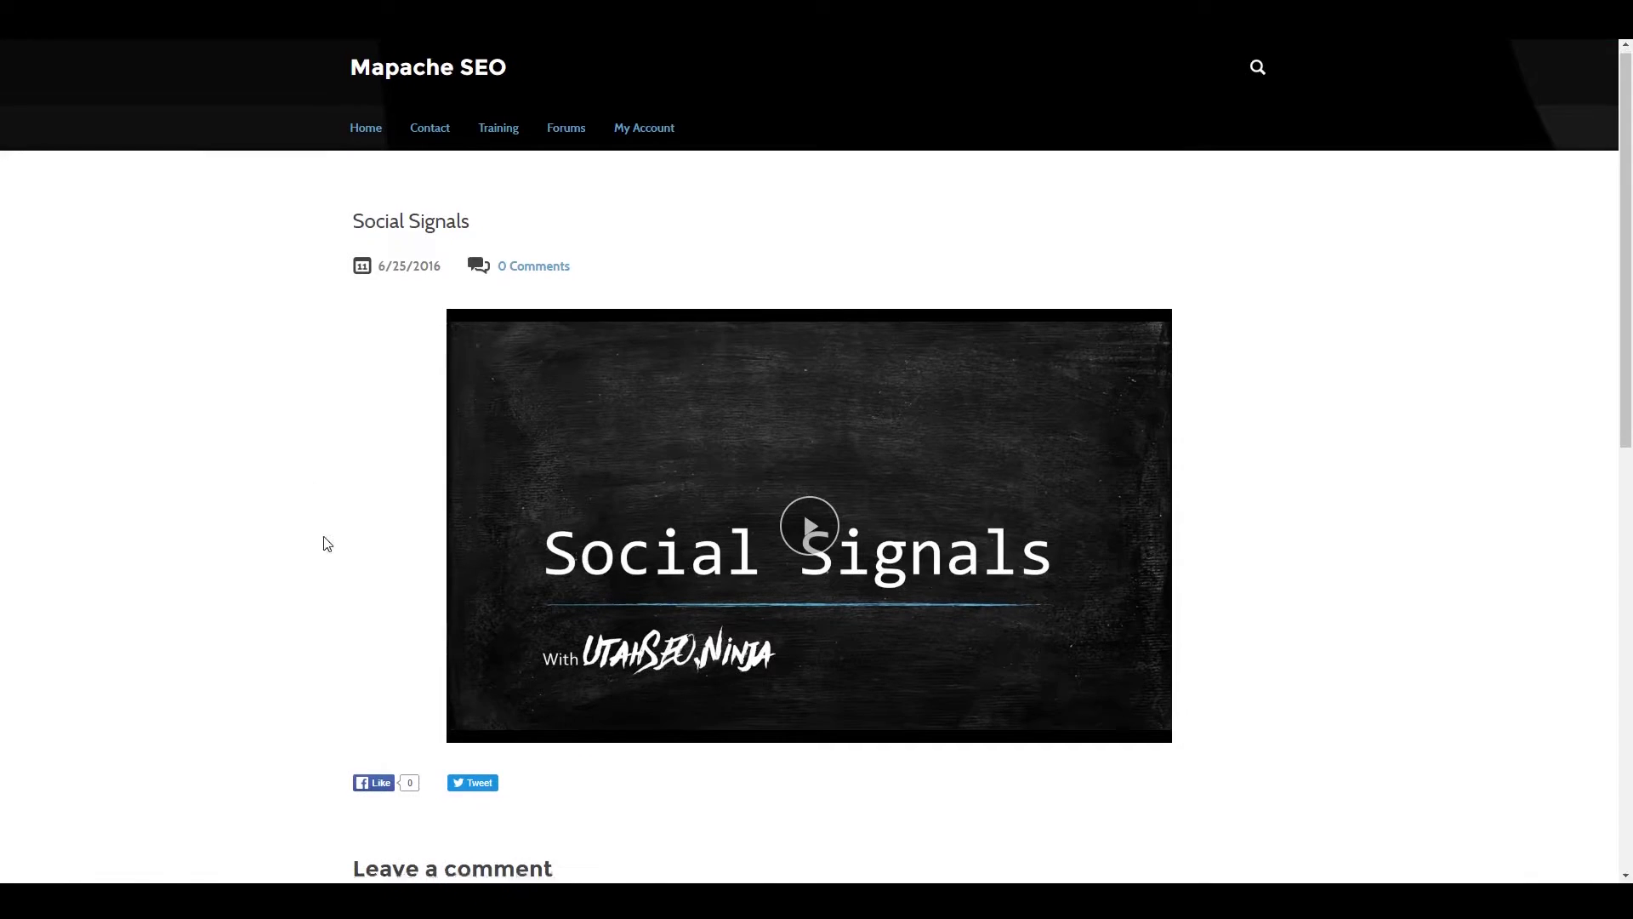
scroll(328, 545, "down", 7)
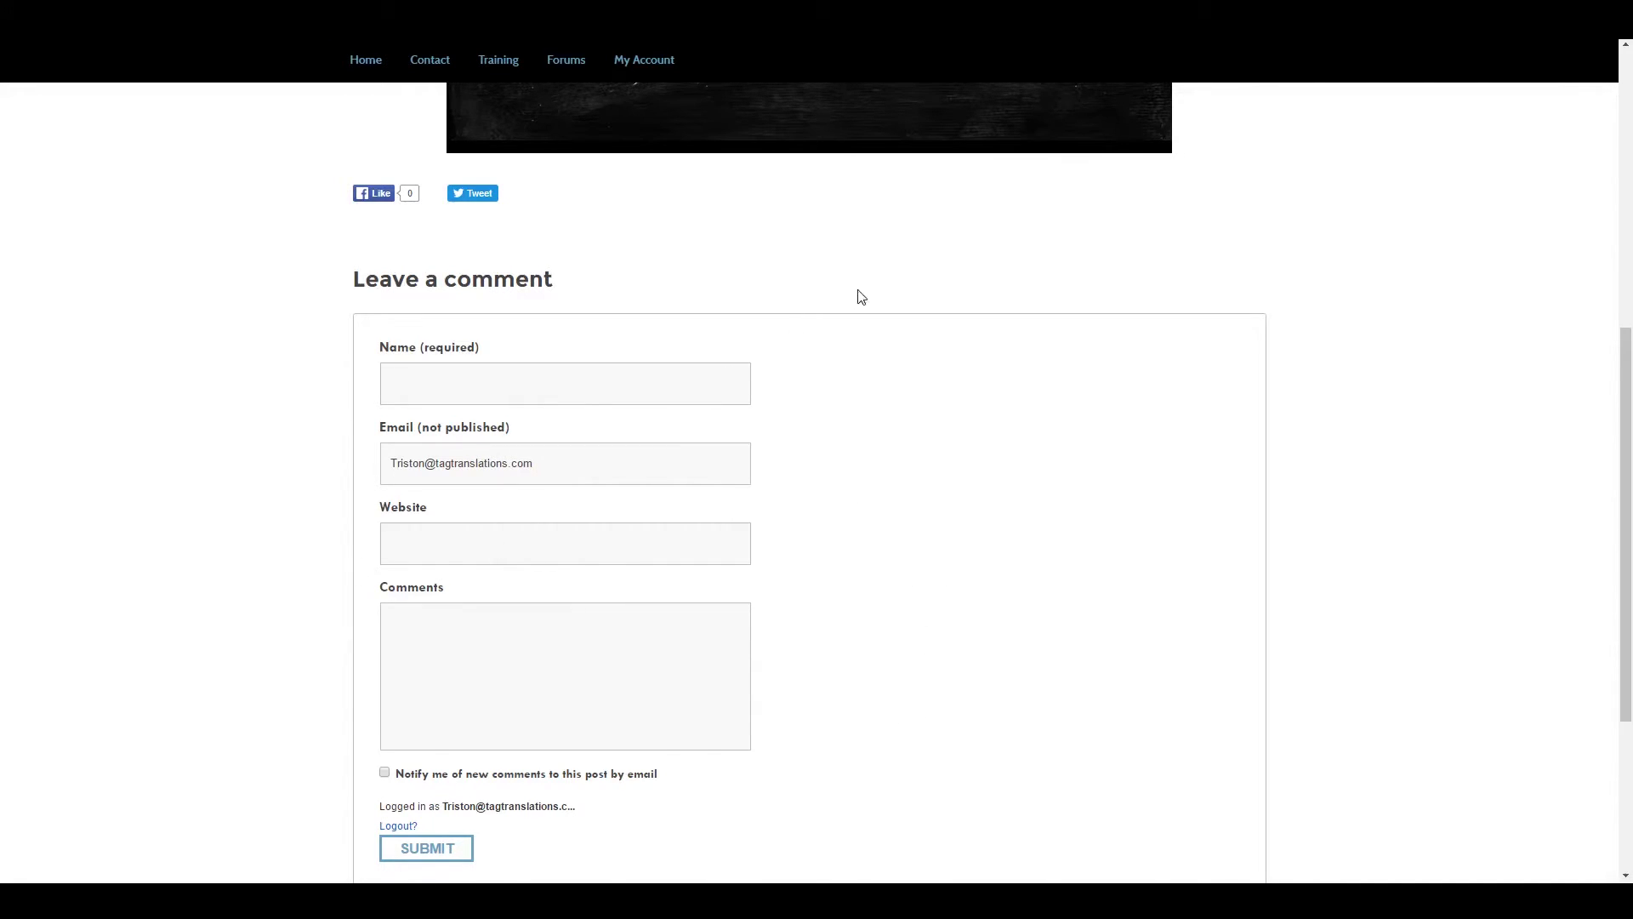
scroll(586, 452, "up", 7)
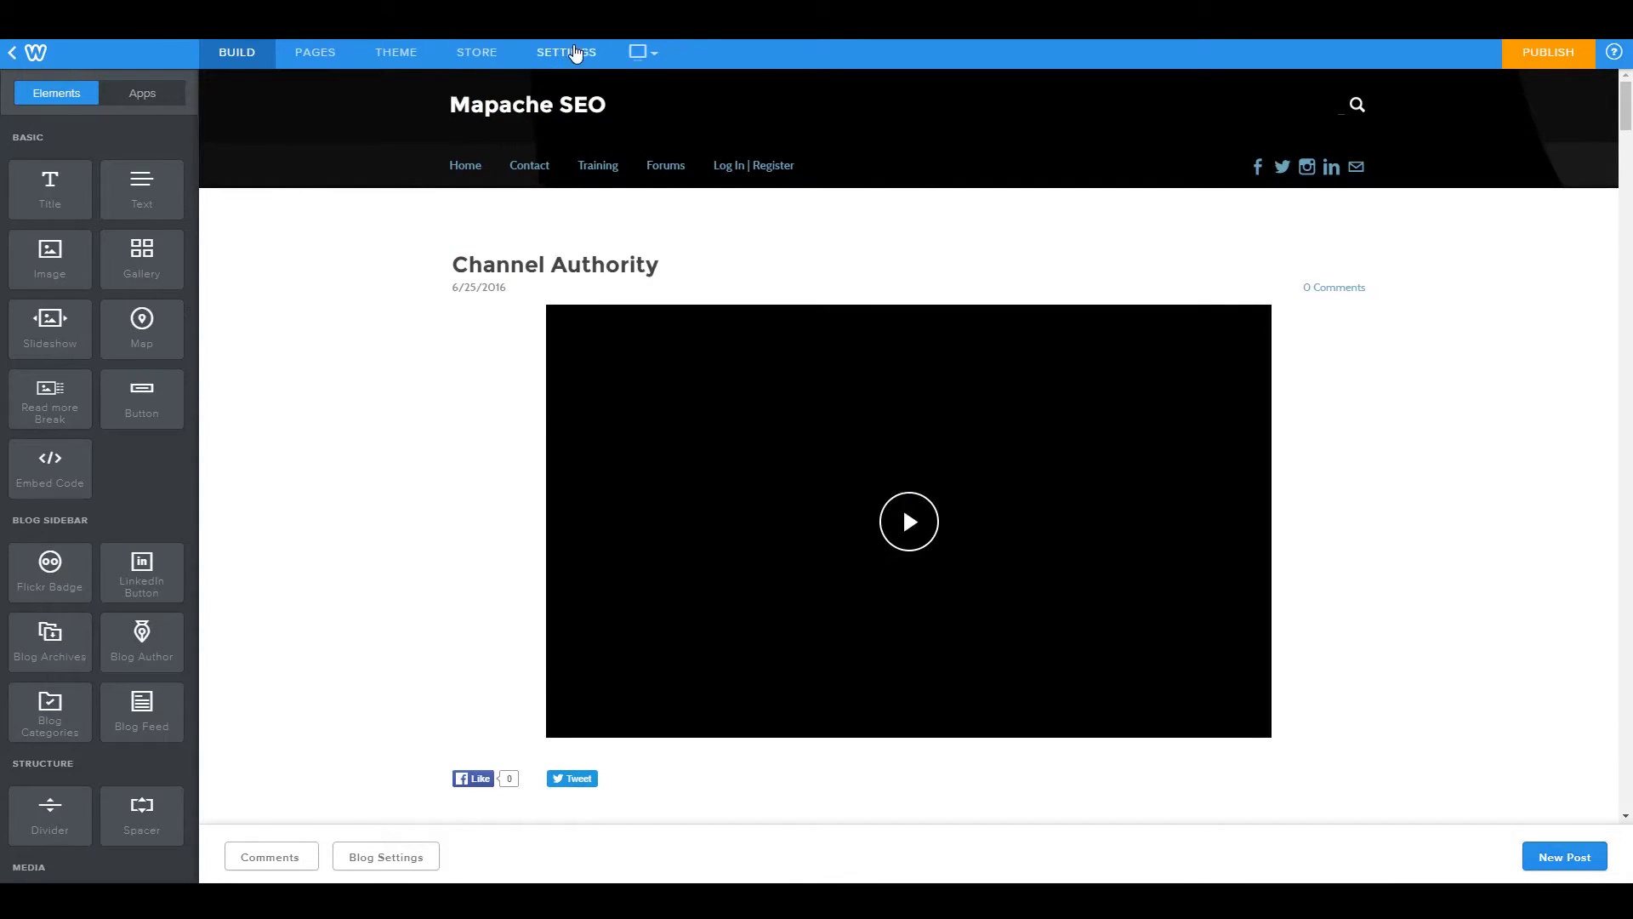
In the Weebly editor's Members settings, require approval for new registrations and review the member and group lists
left_click(575, 53)
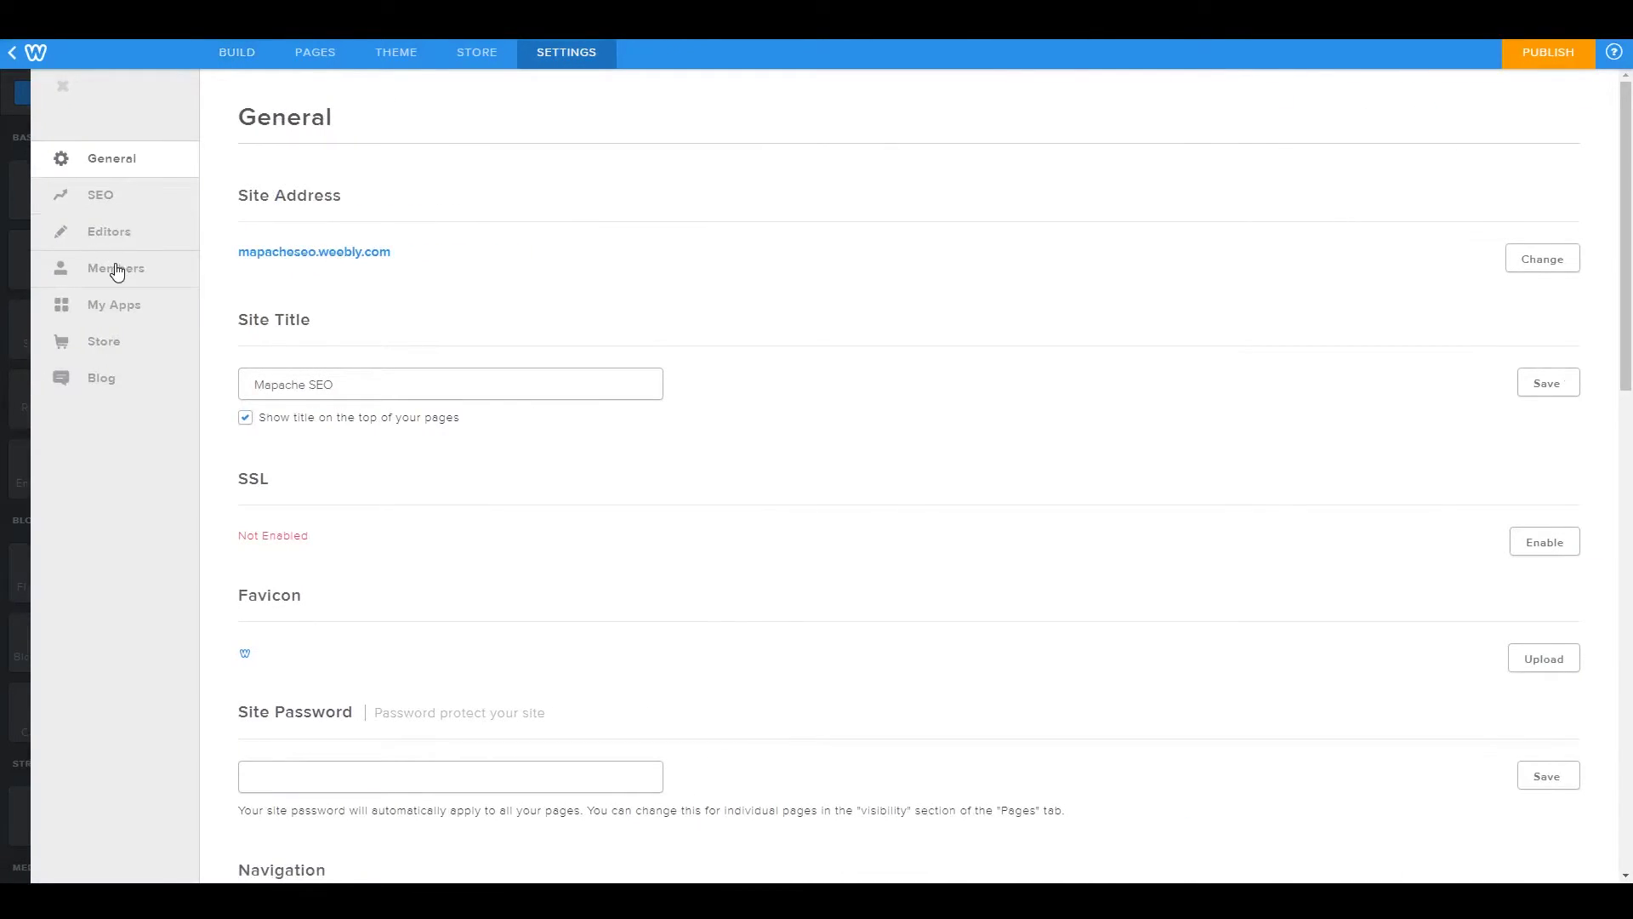
left_click(118, 271)
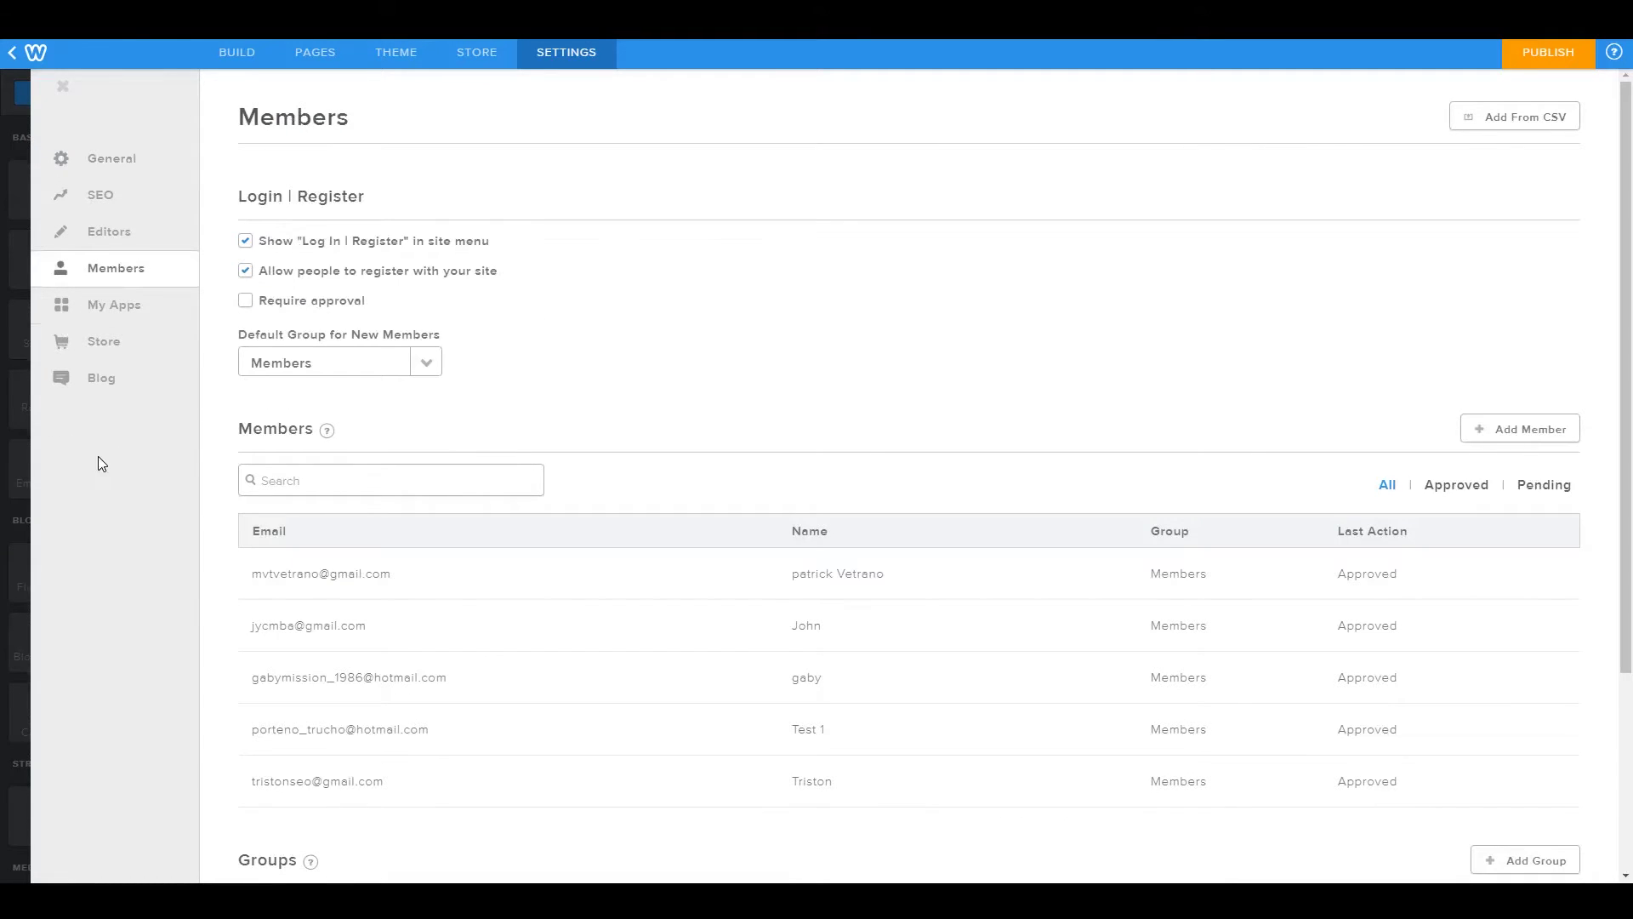
scroll(653, 432, "down", 1)
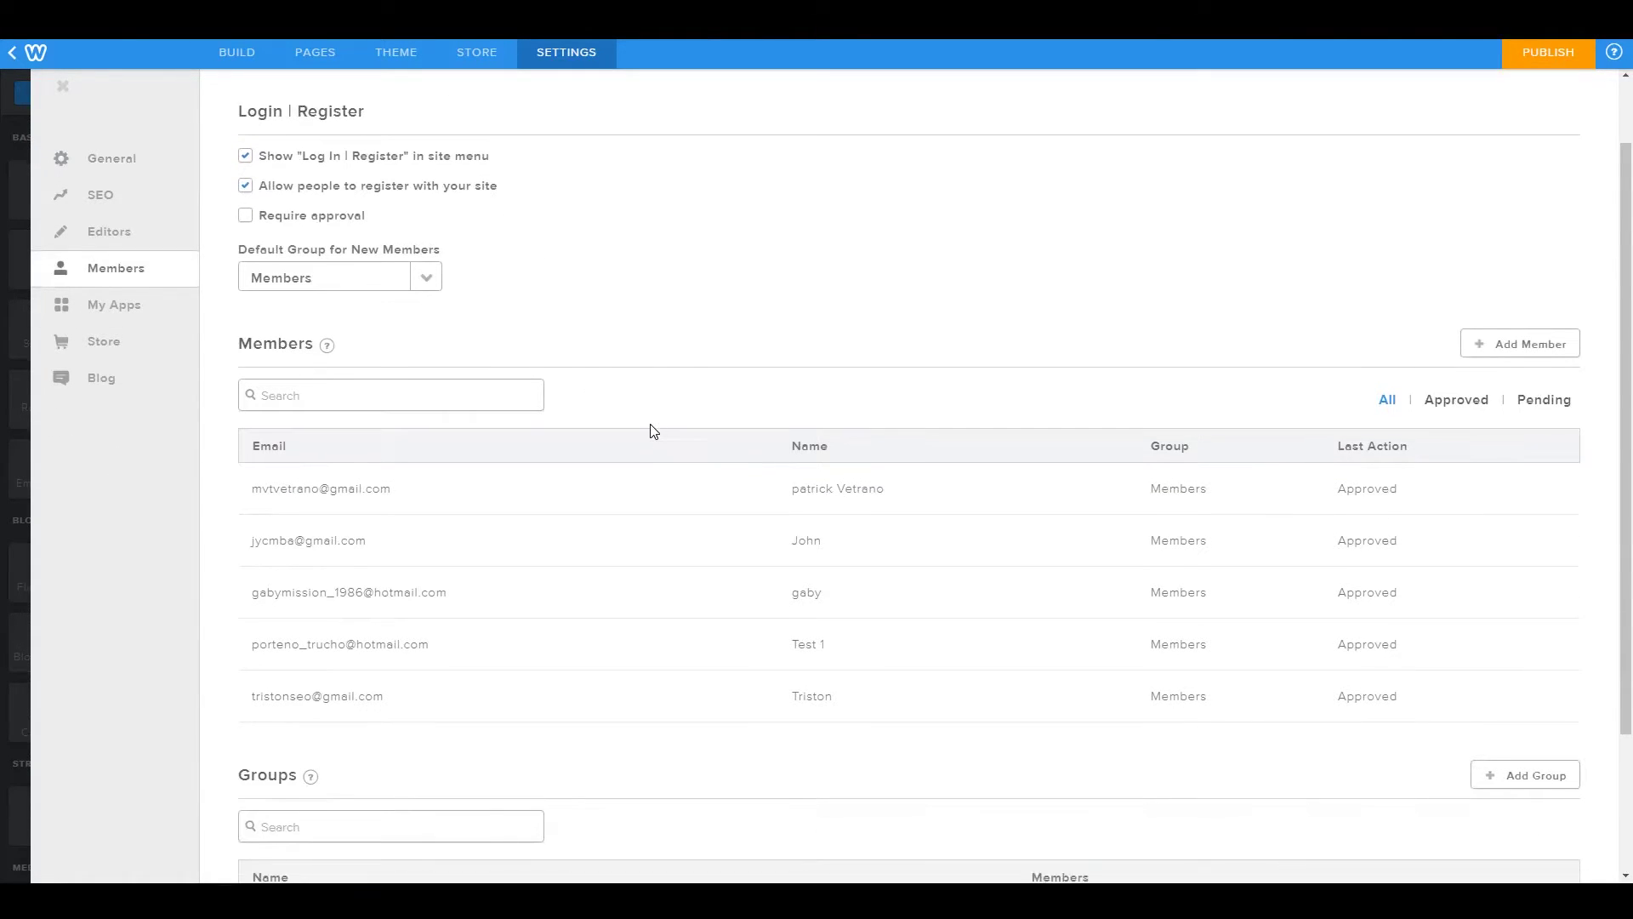
scroll(653, 431, "up", 1)
left_click(245, 301)
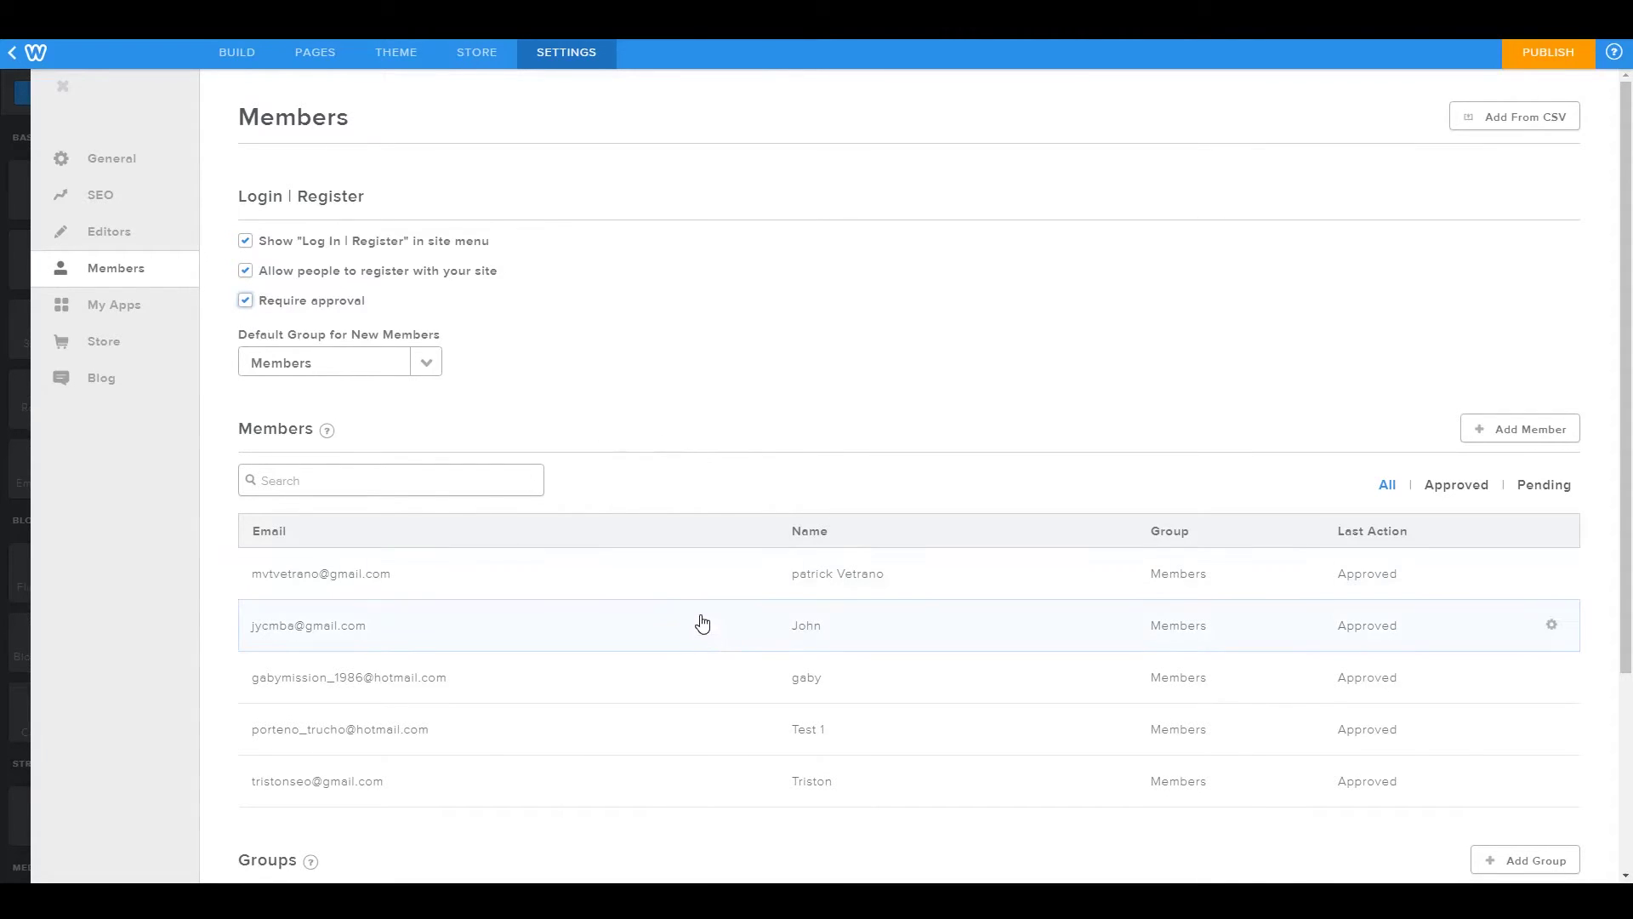
scroll(702, 625, "down", 3)
scroll(703, 620, "up", 3)
scroll(663, 400, "down", 3)
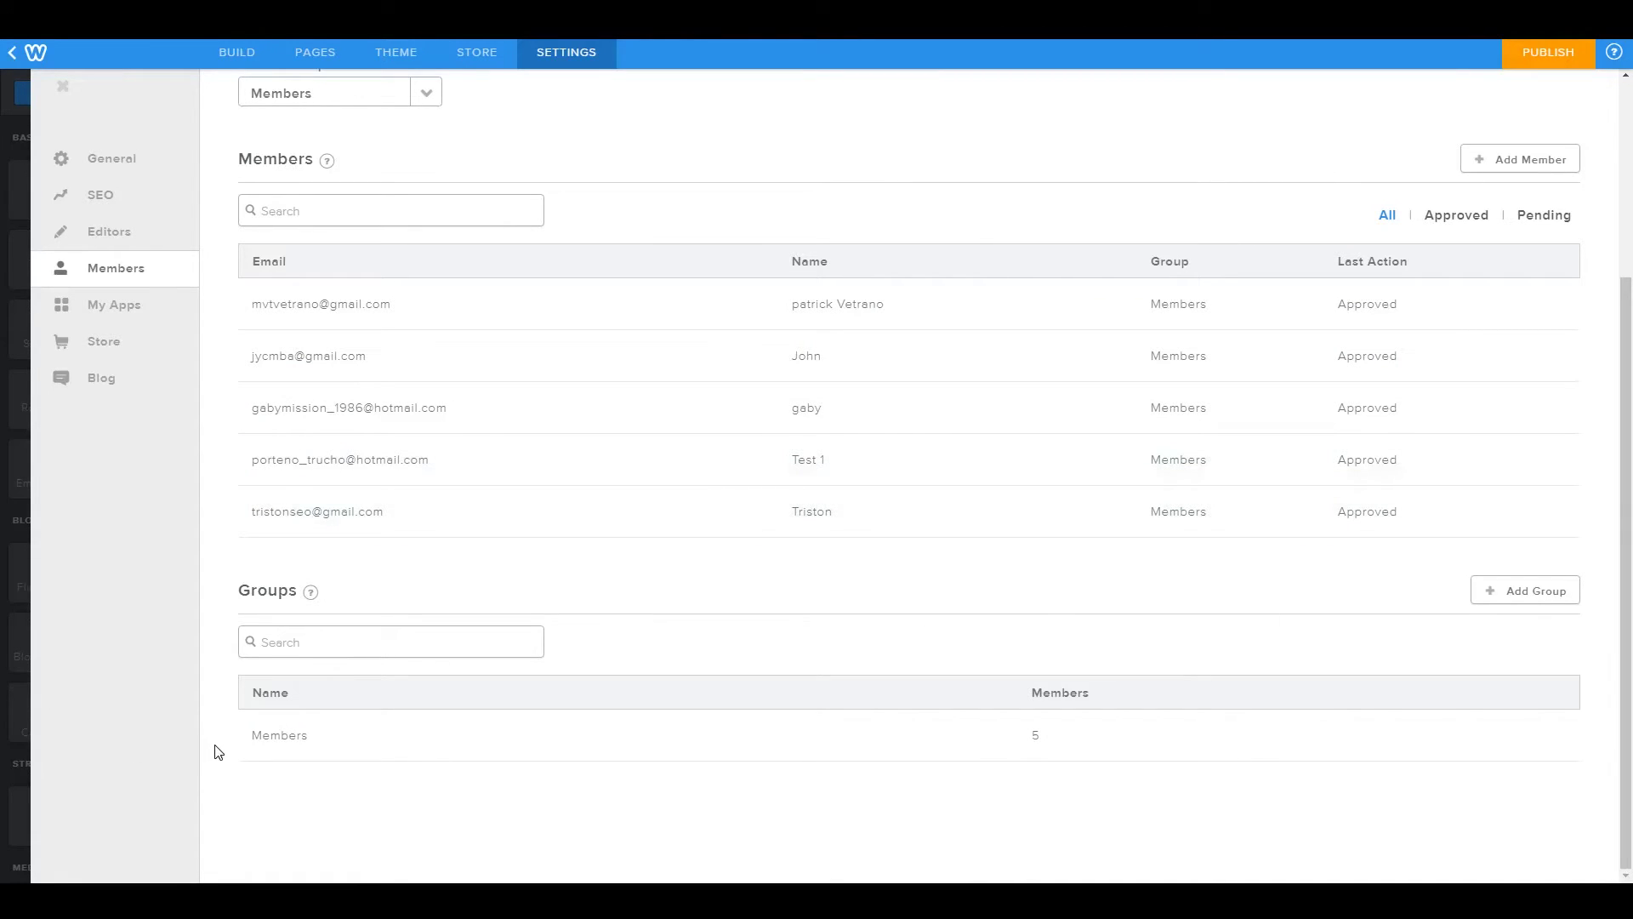
Look through the site's General settings, then close the settings and open the Home page for editing
left_click(111, 160)
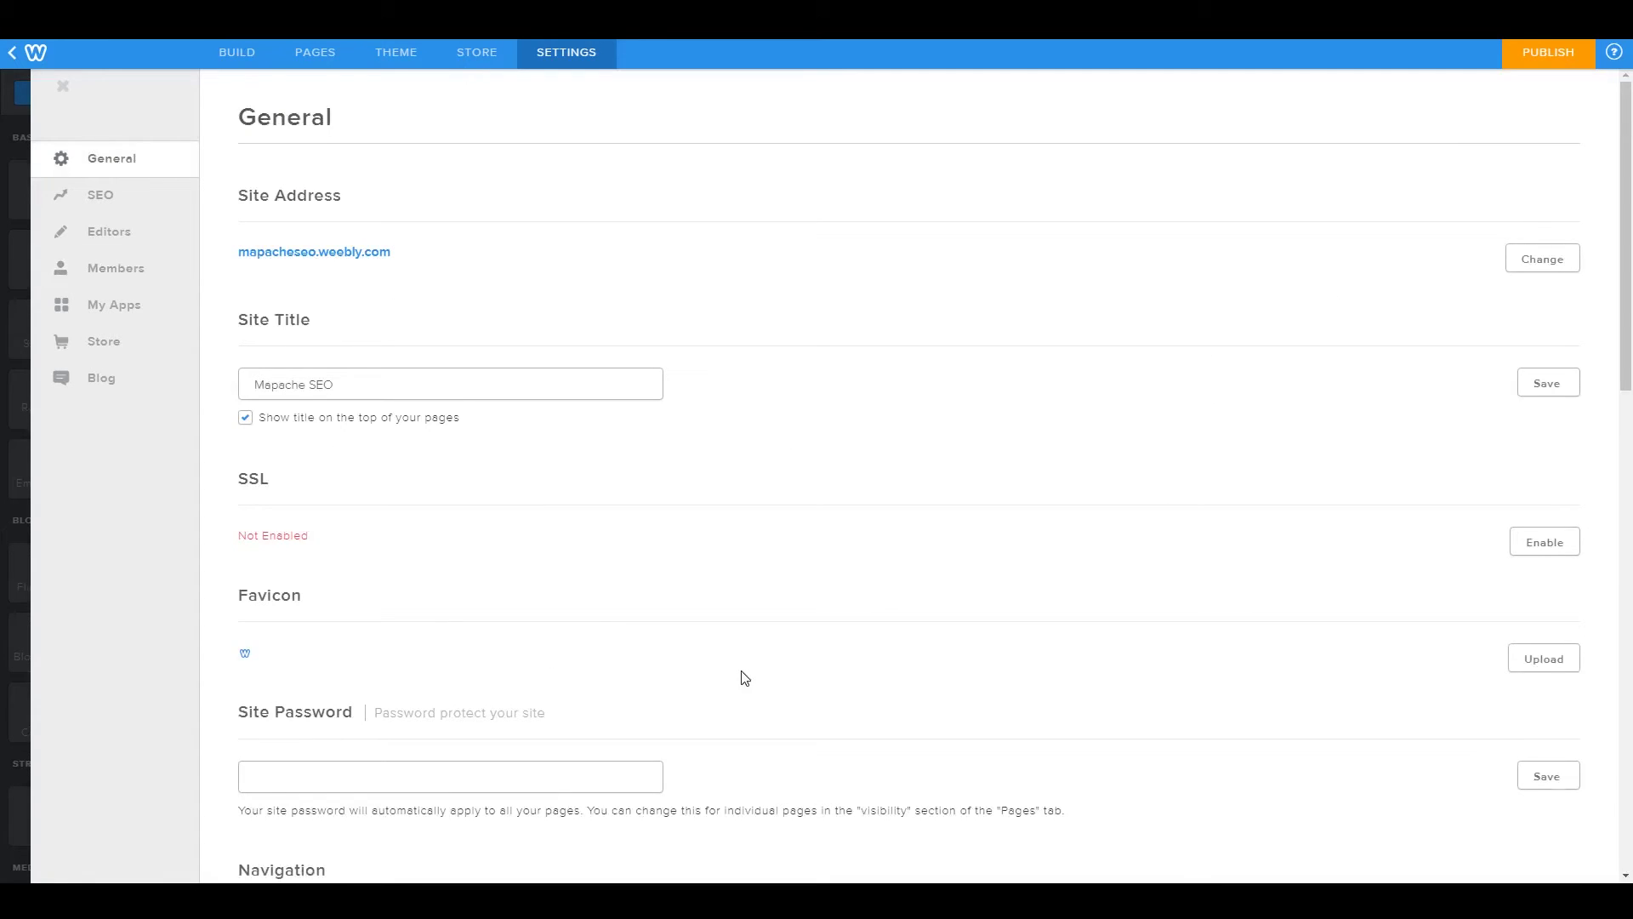
scroll(689, 610, "down", 4)
scroll(688, 609, "down", 7)
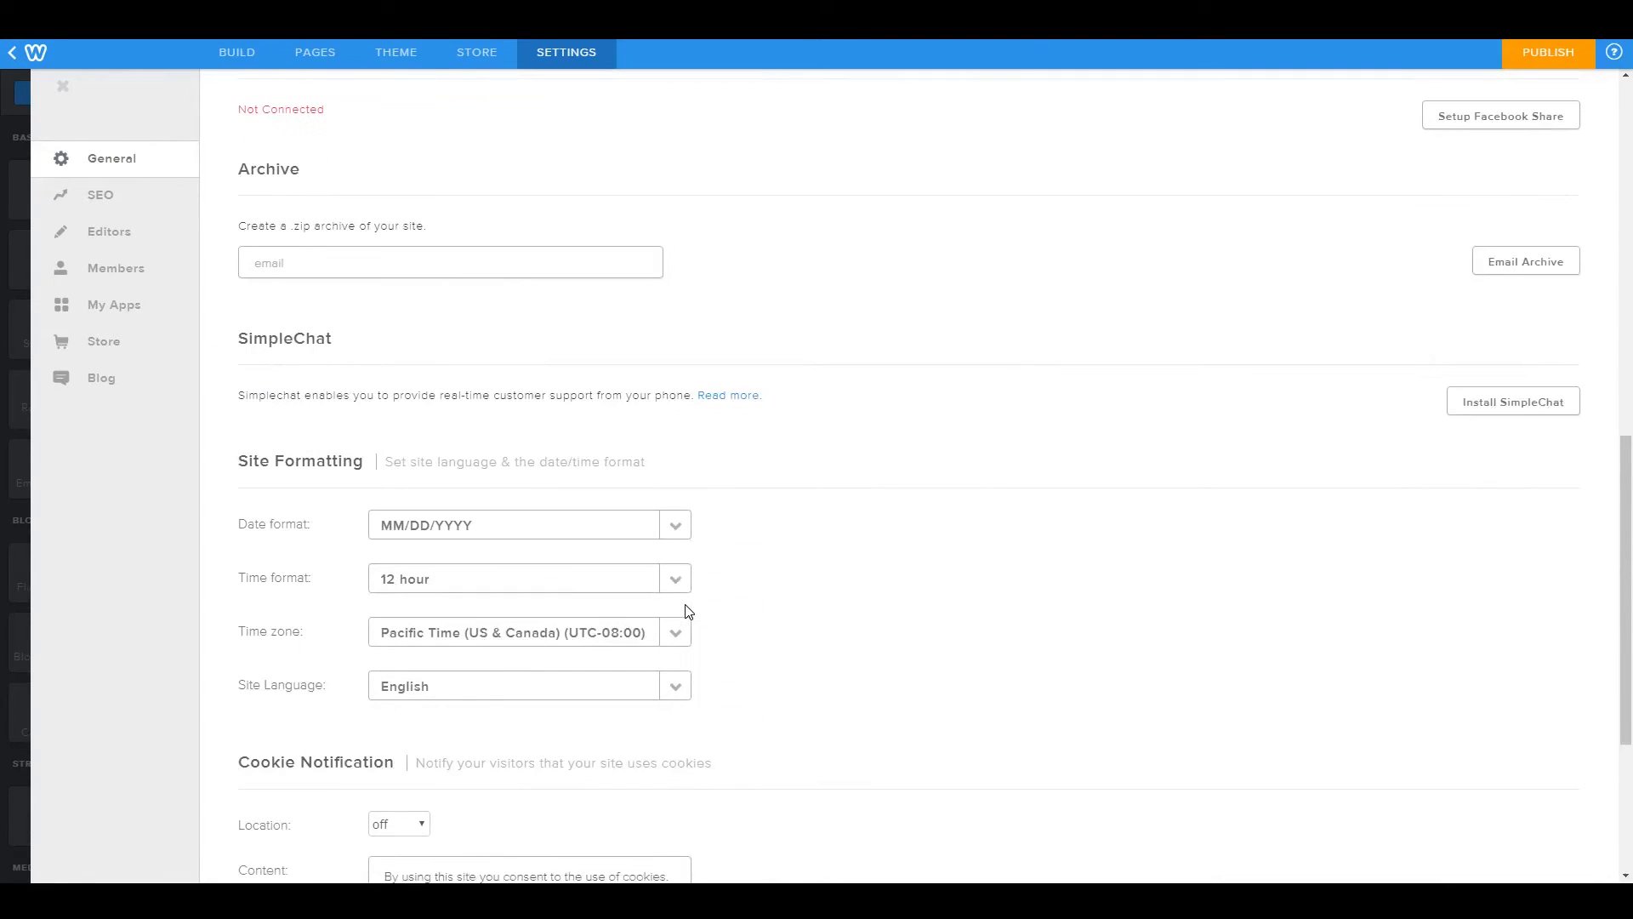
scroll(840, 651, "down", 4)
scroll(841, 649, "up", 15)
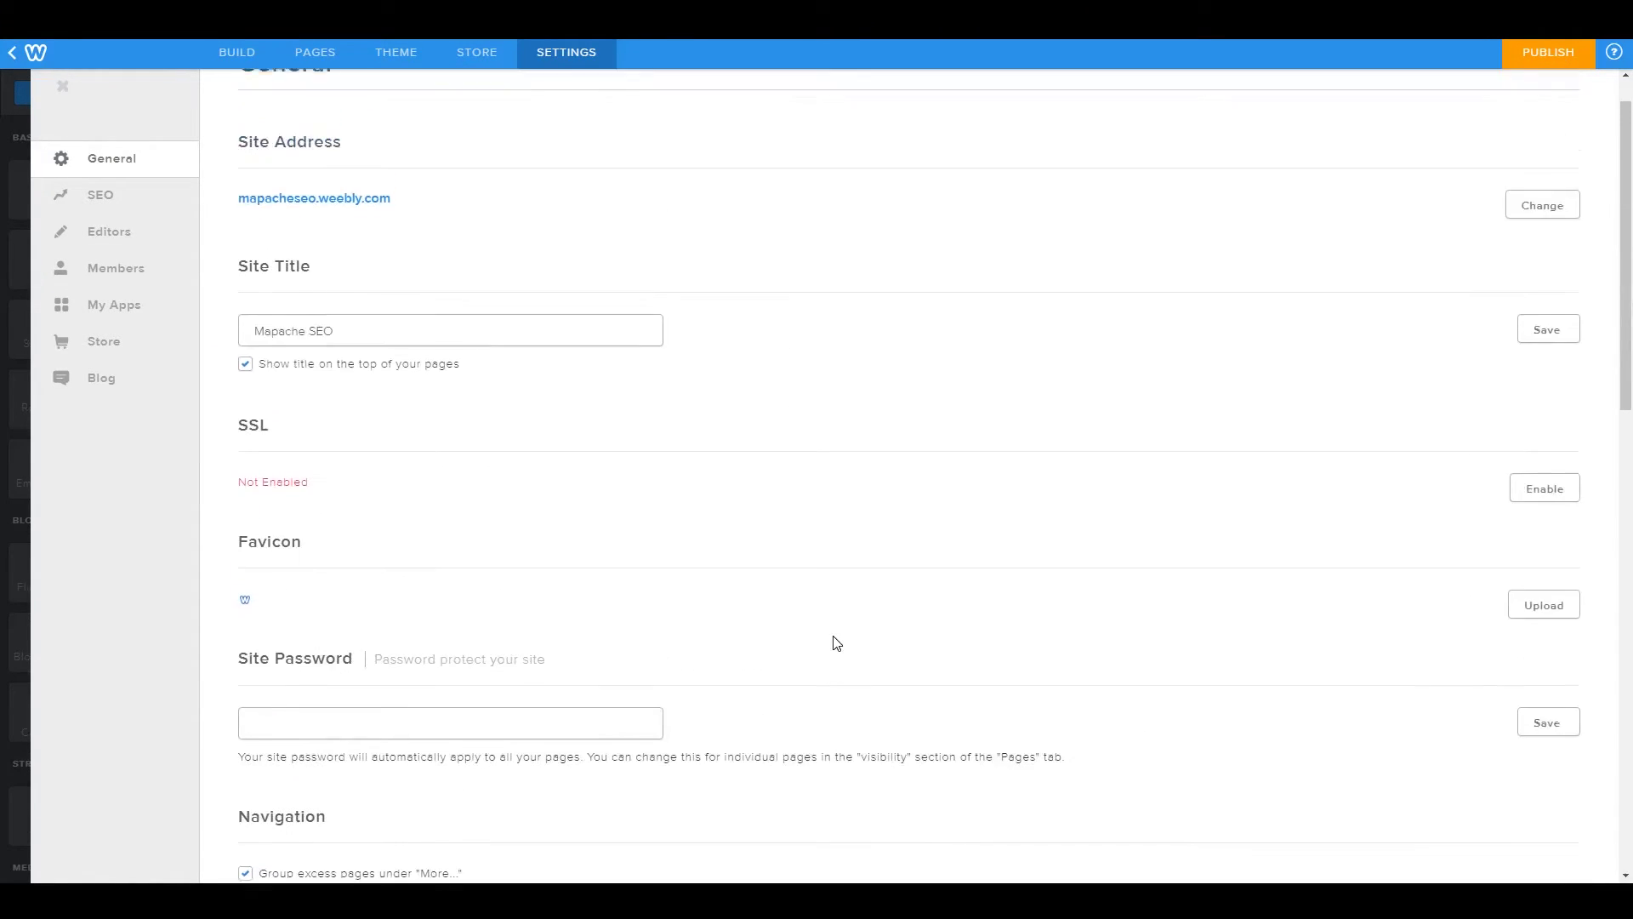
left_click(63, 87)
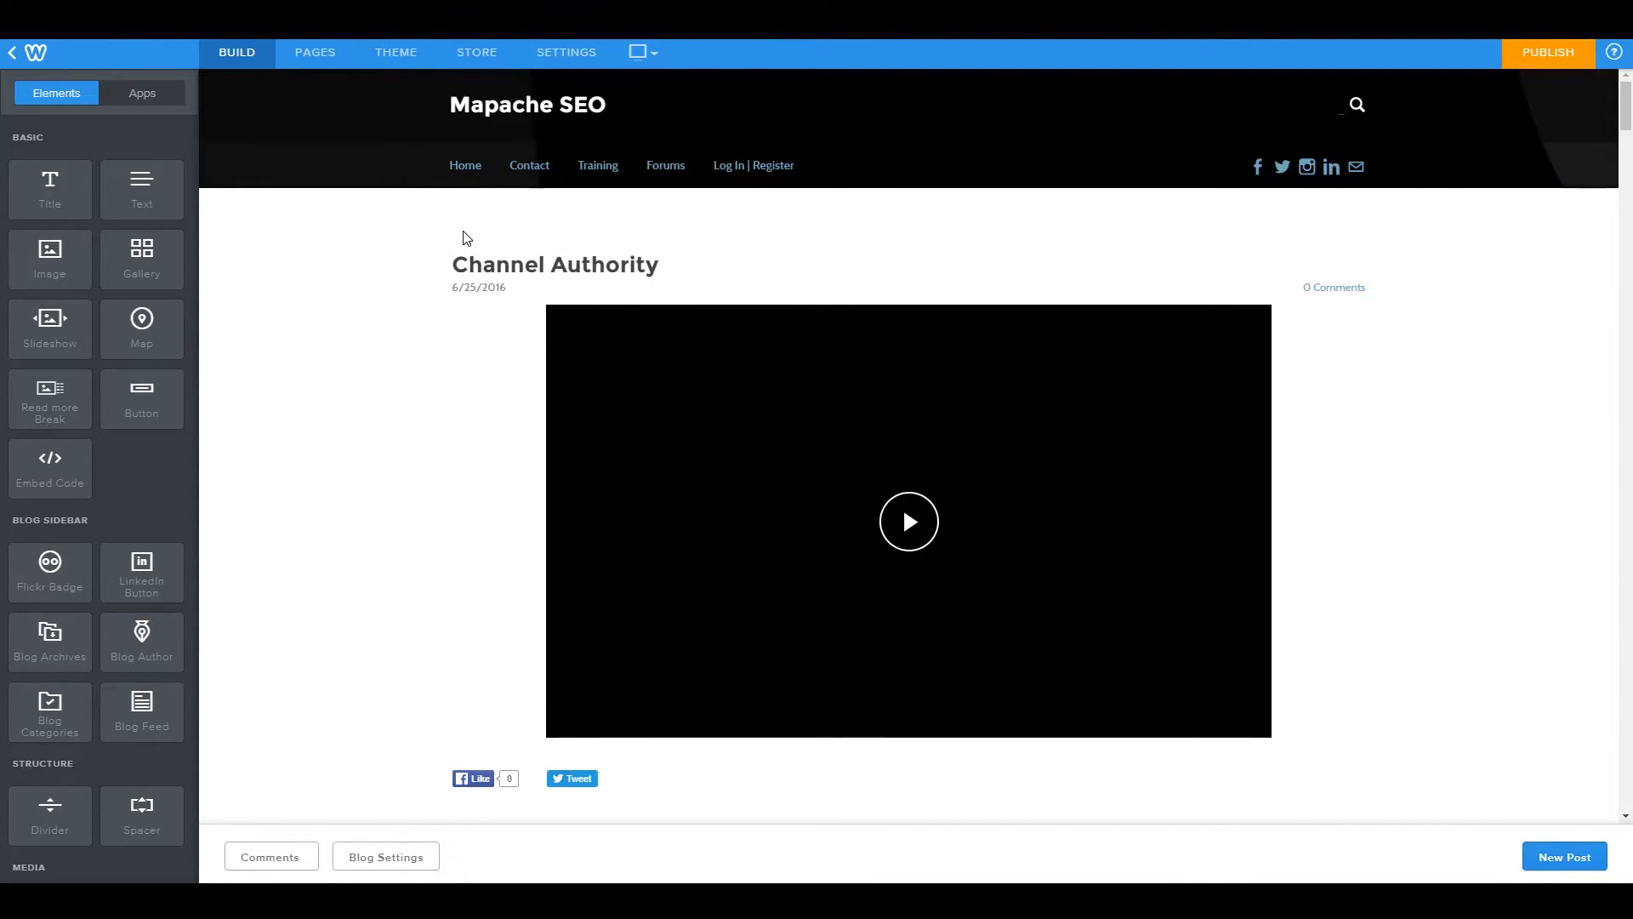
left_click(465, 167)
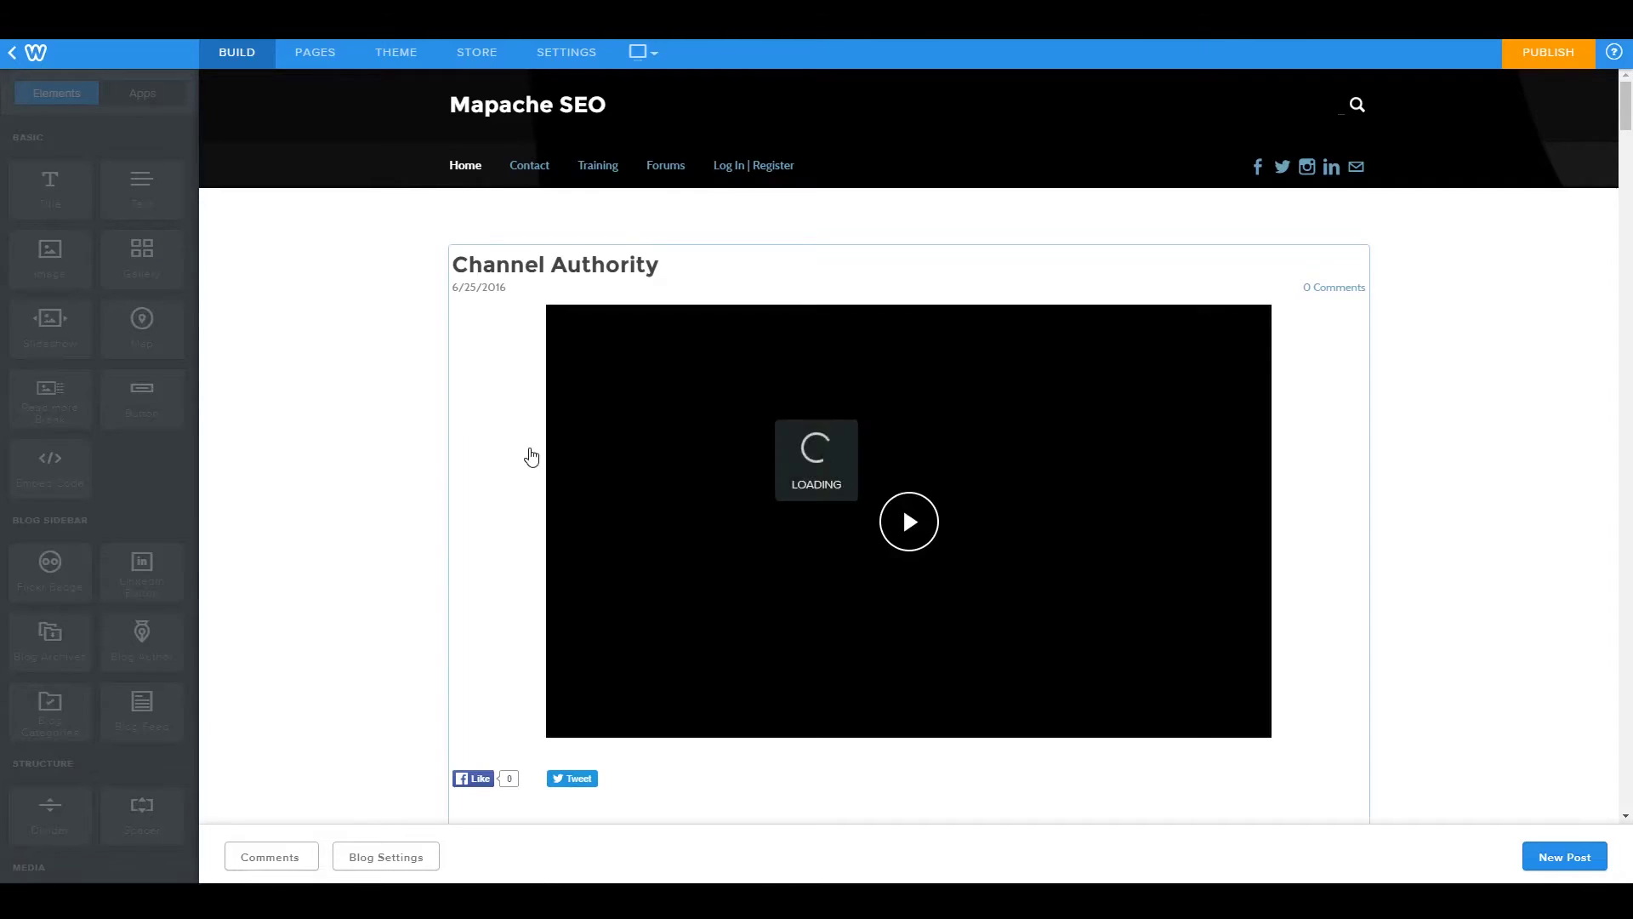
Look through the Home page's welcome, course, webinar and project sections, first in the editor and then on the live site
scroll(850, 463, "down", 4)
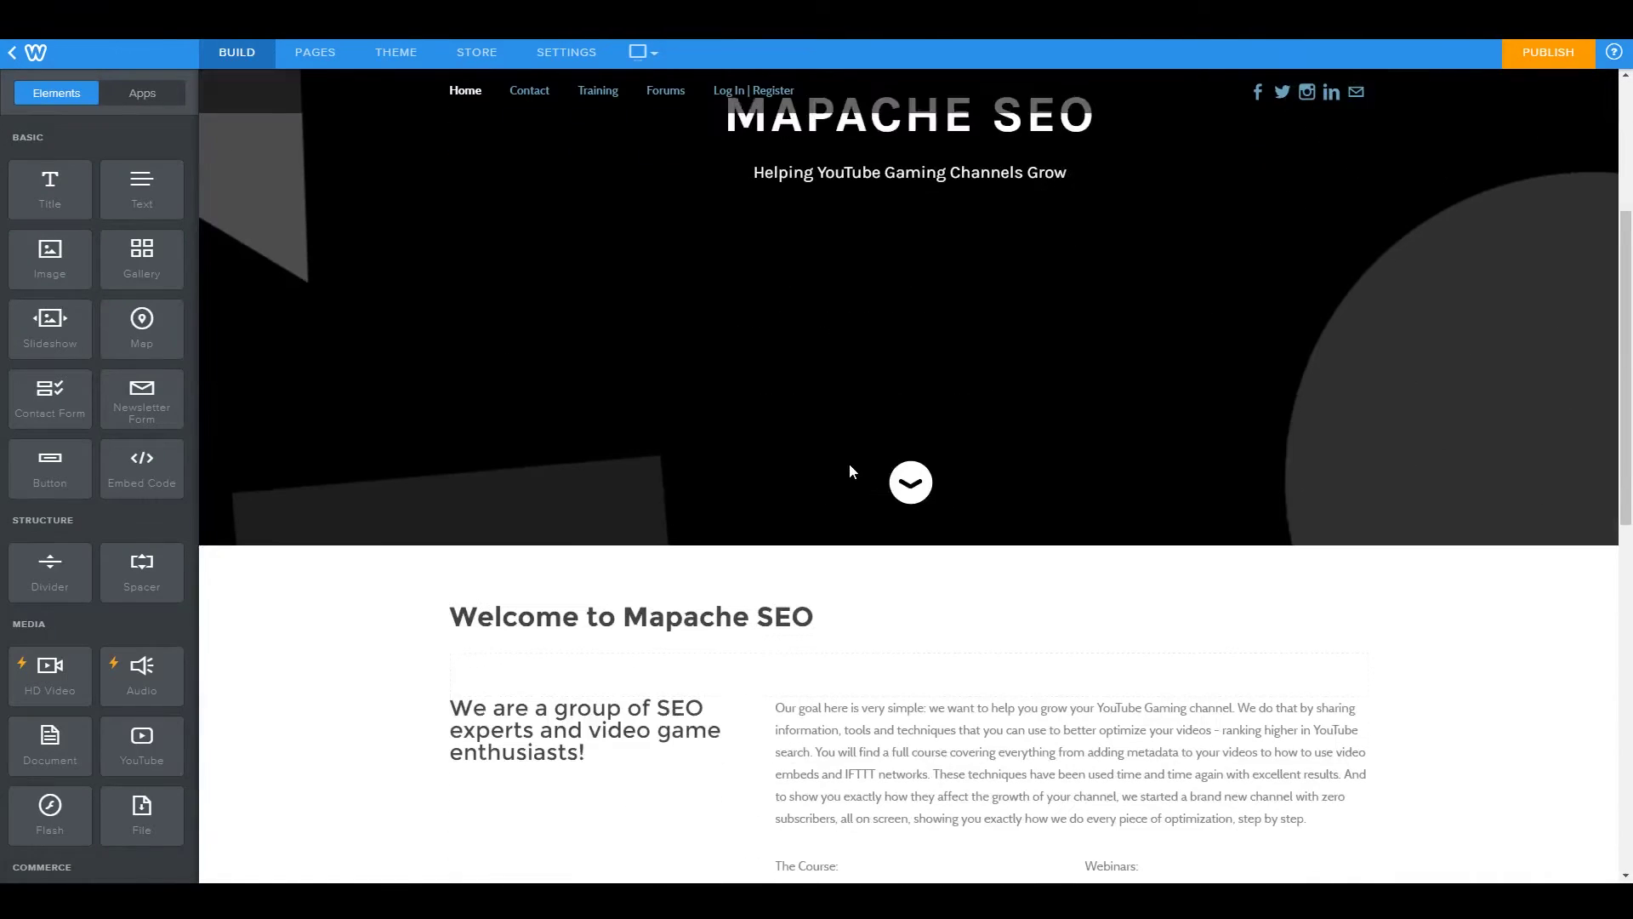
scroll(792, 393, "down", 3)
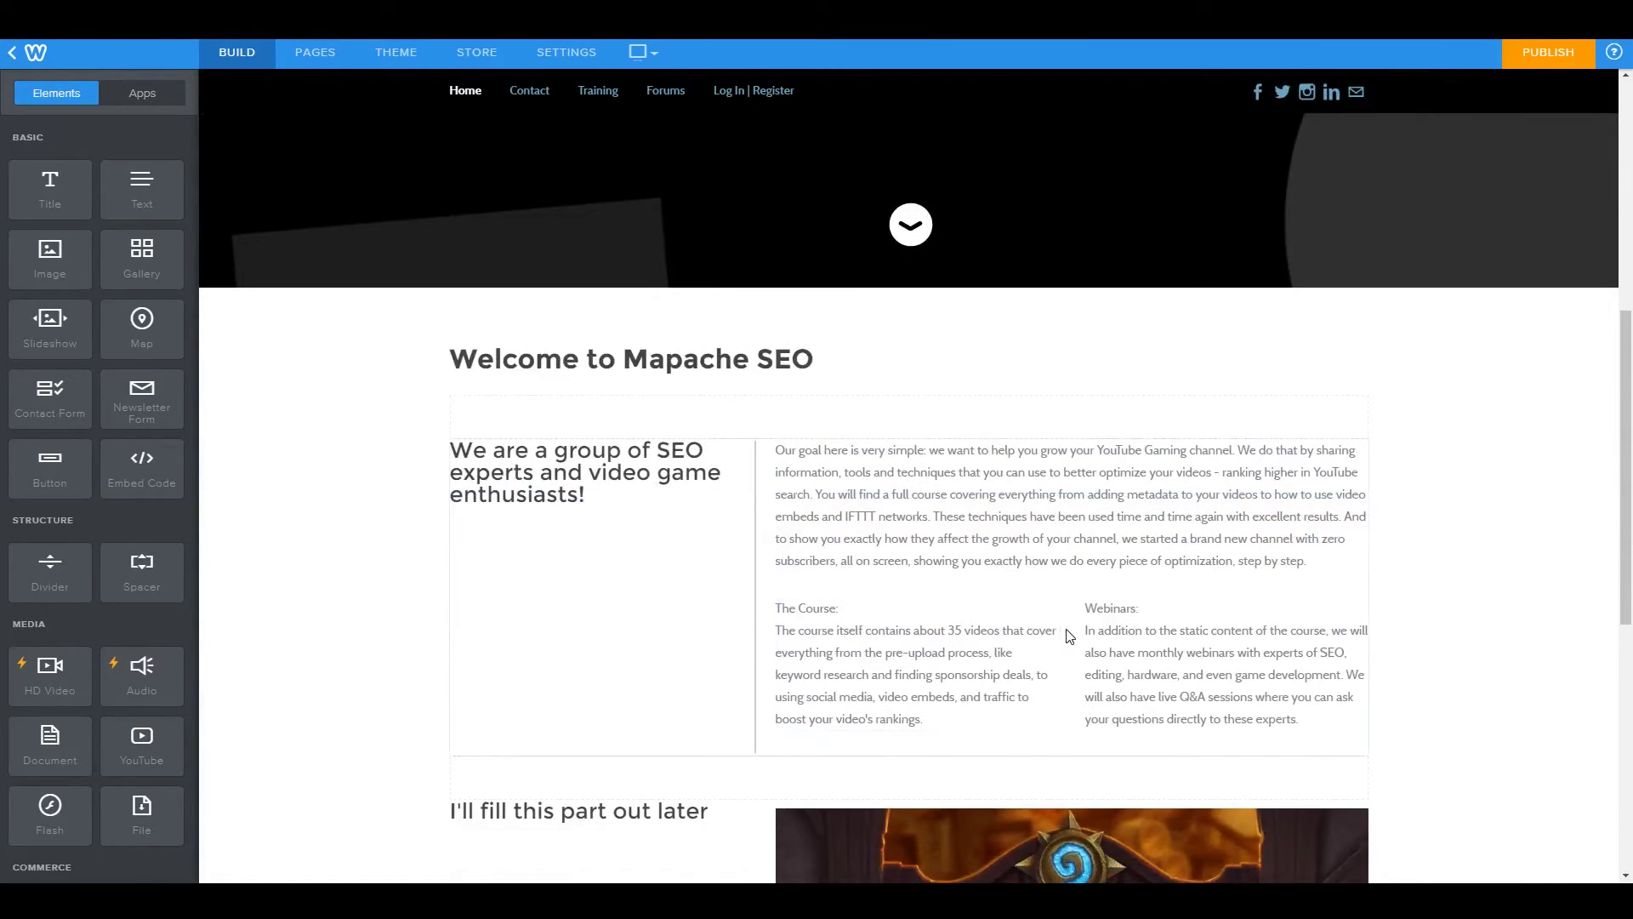
scroll(860, 630, "down", 7)
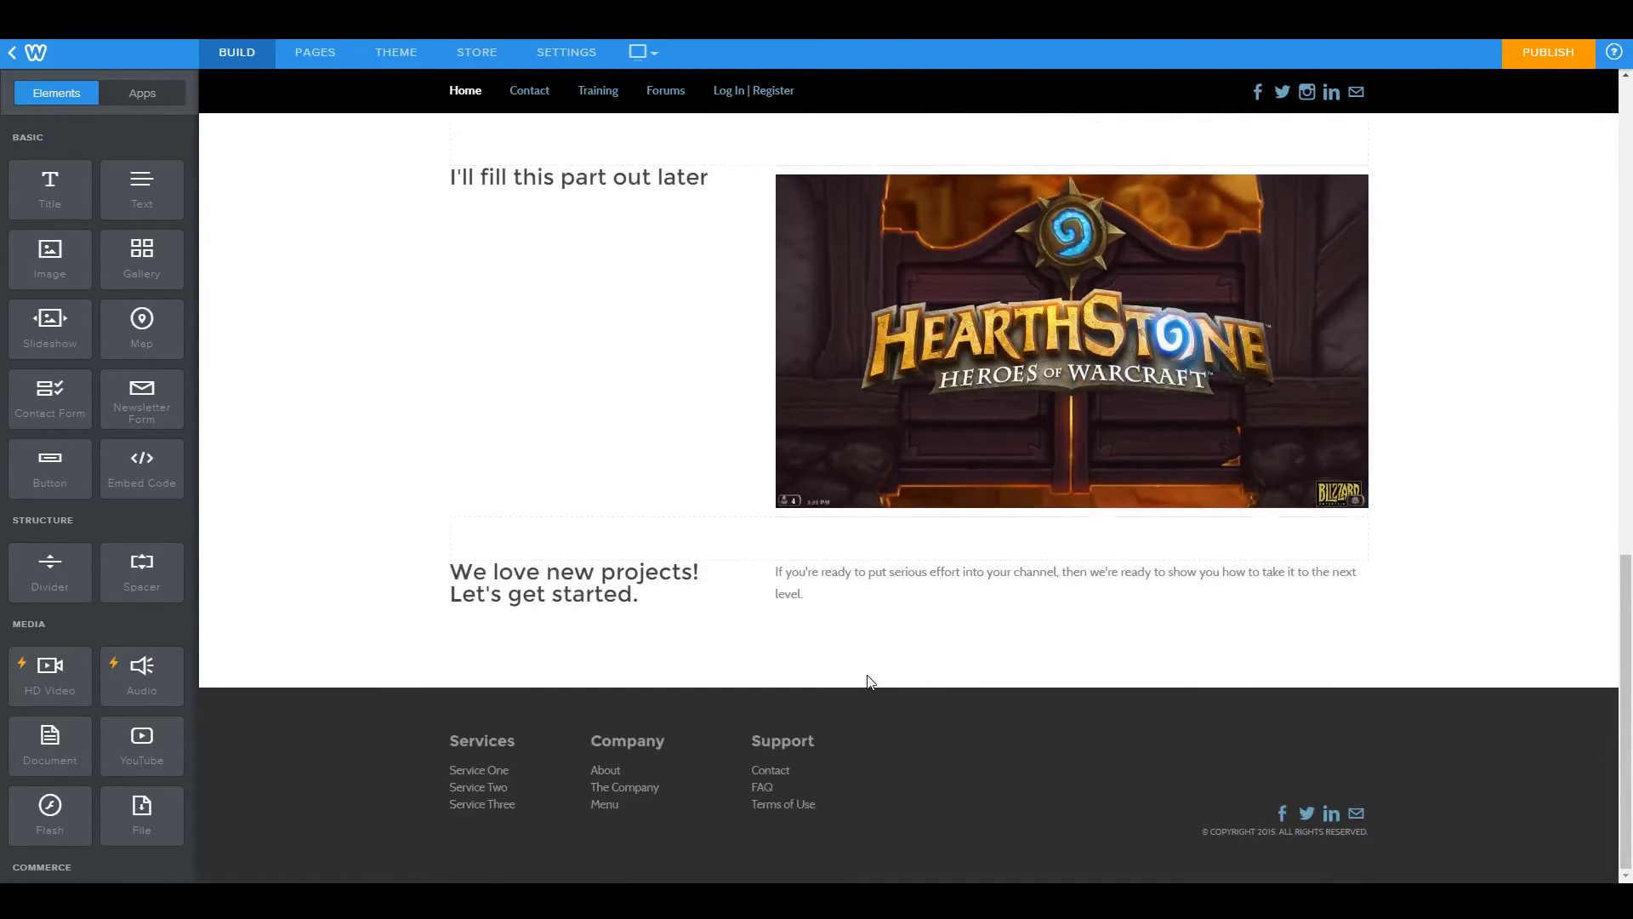
scroll(876, 656, "up", 8)
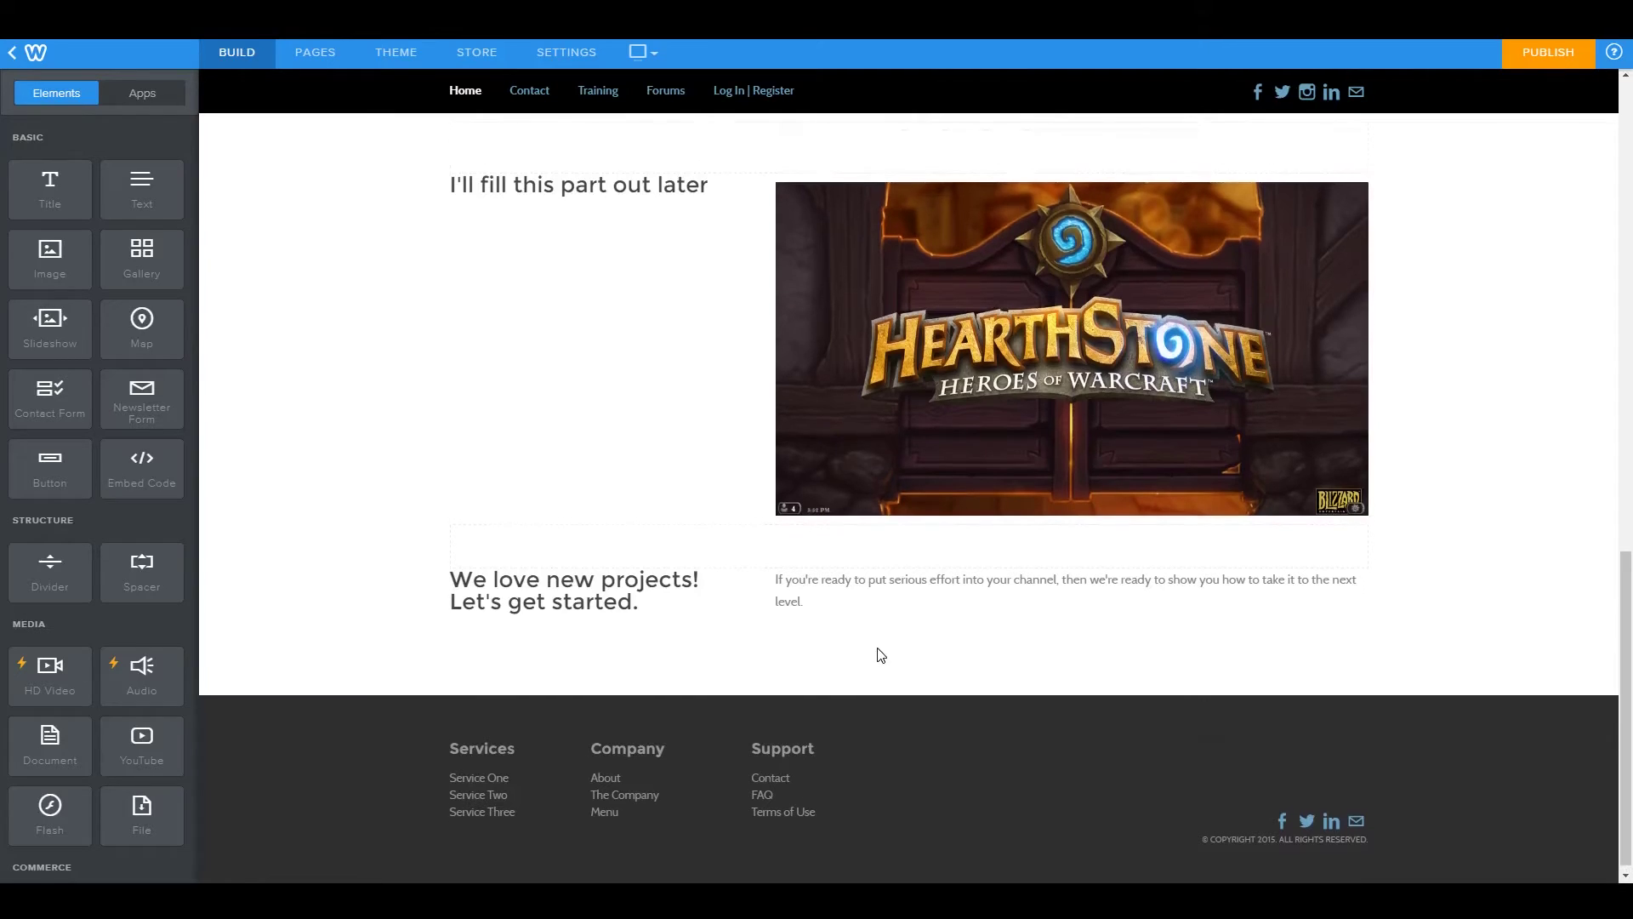
scroll(879, 655, "up", 6)
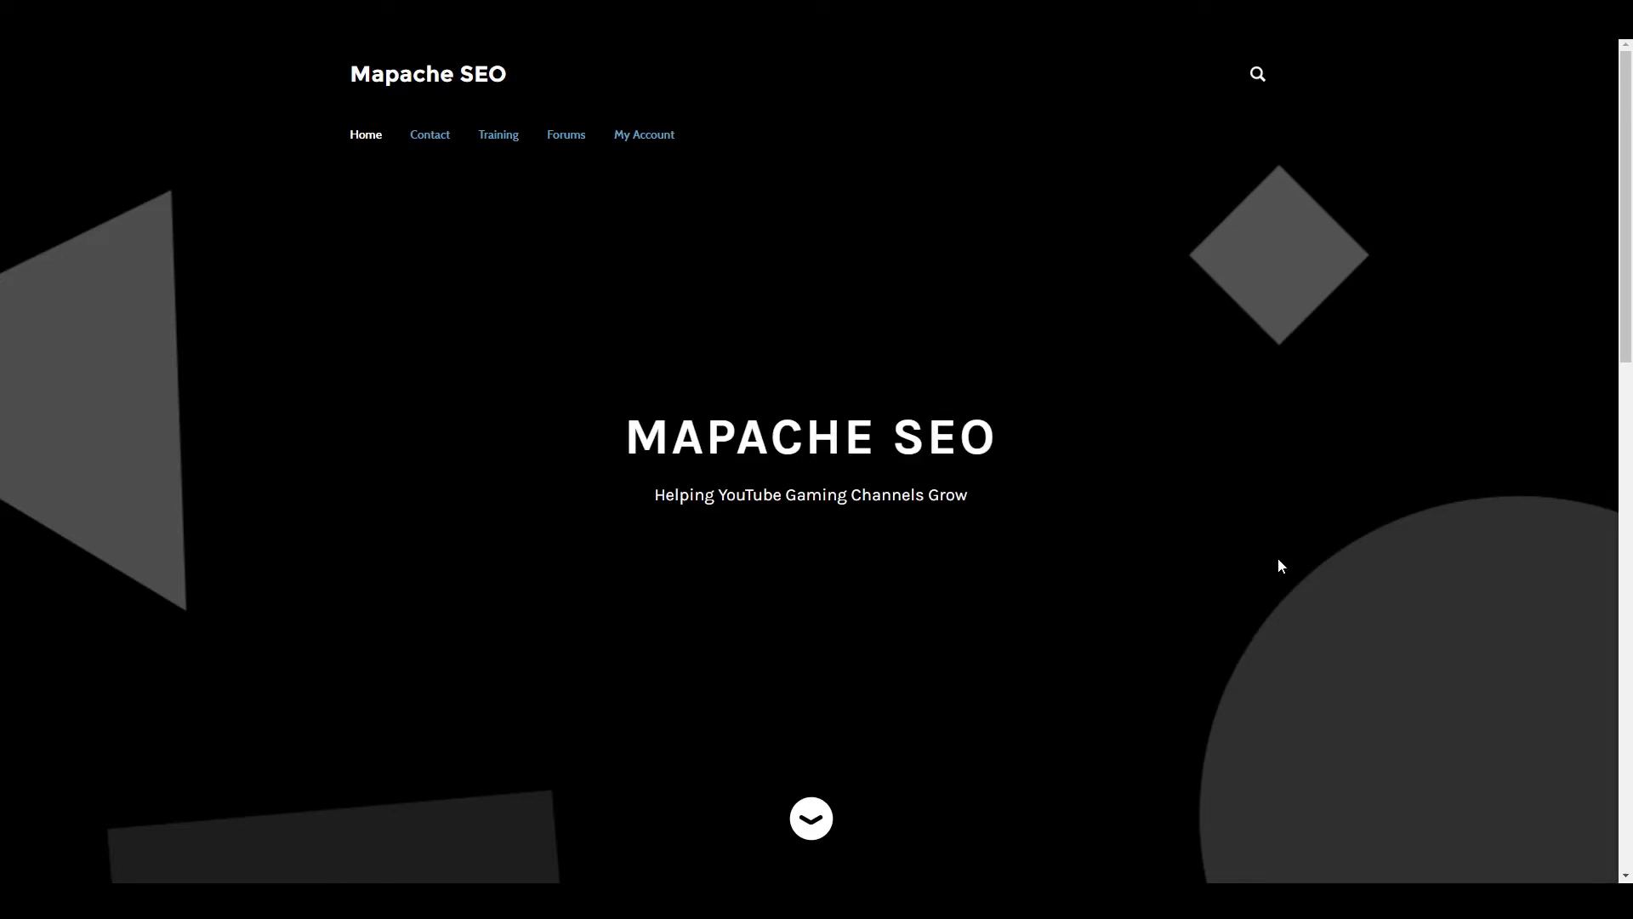
scroll(1278, 558, "down", 10)
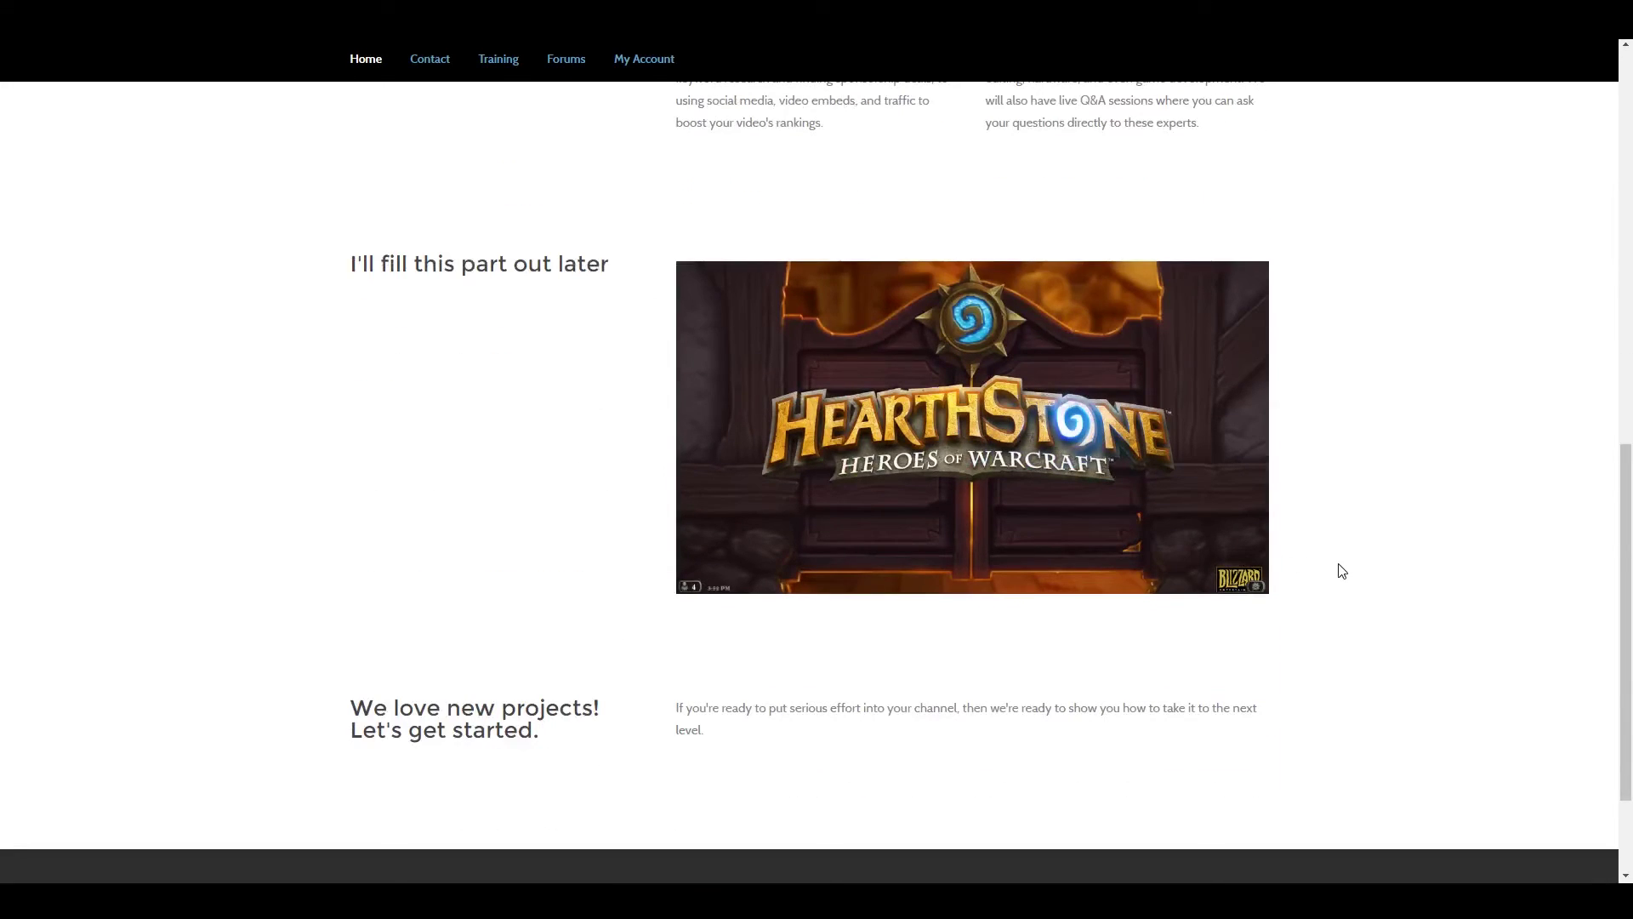
scroll(1341, 571, "down", 2)
scroll(1342, 570, "up", 12)
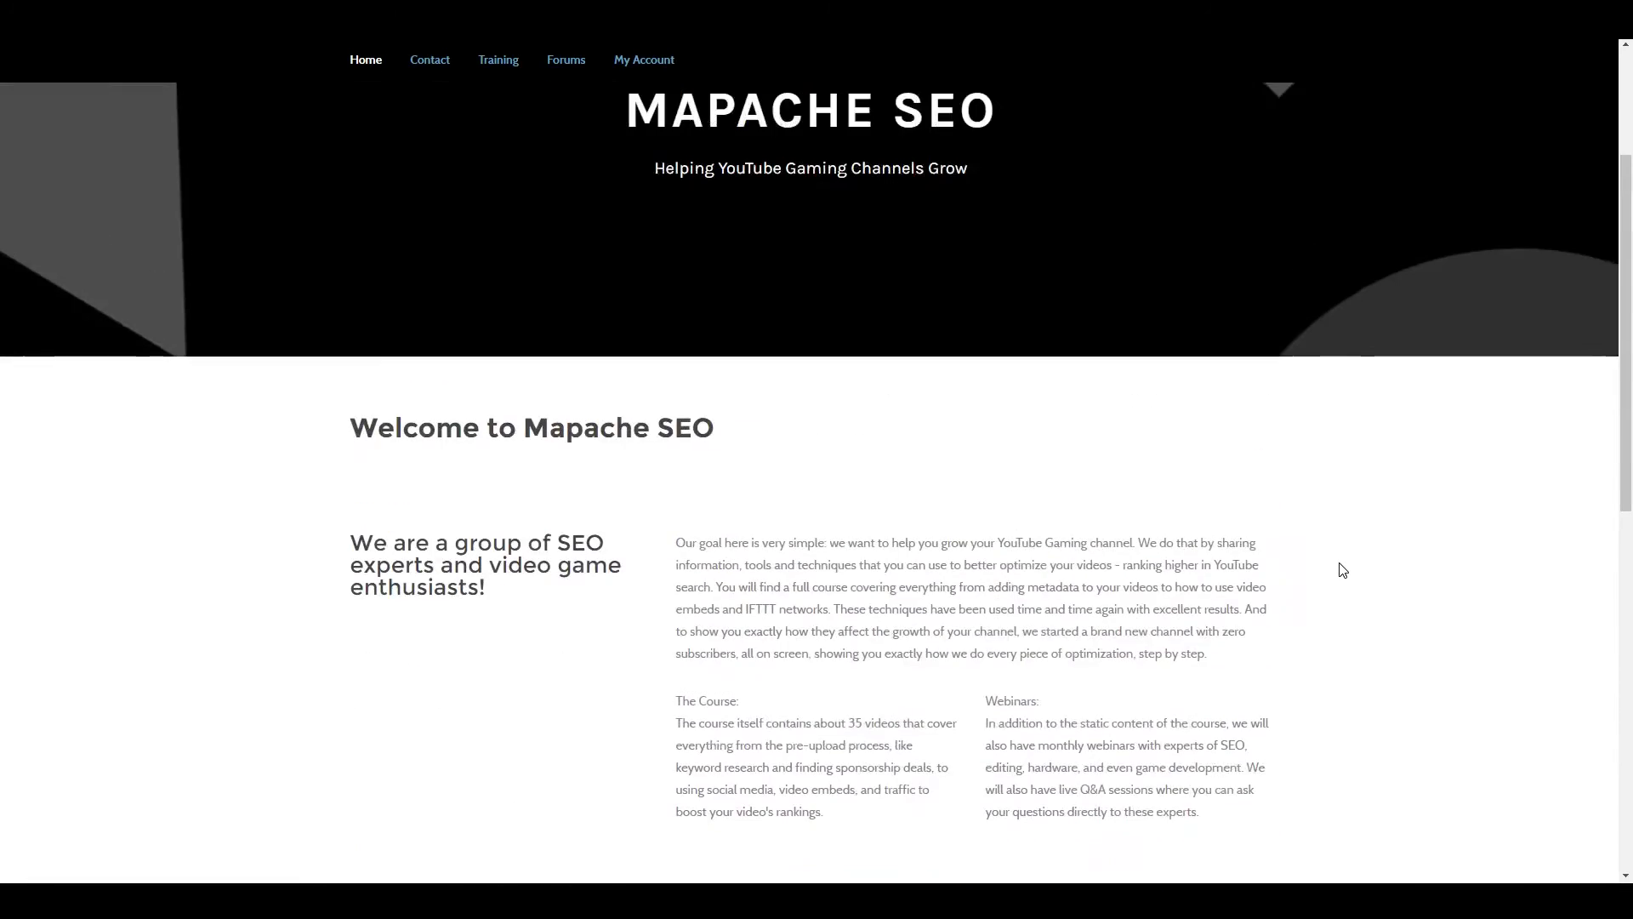
scroll(1343, 570, "down", 5)
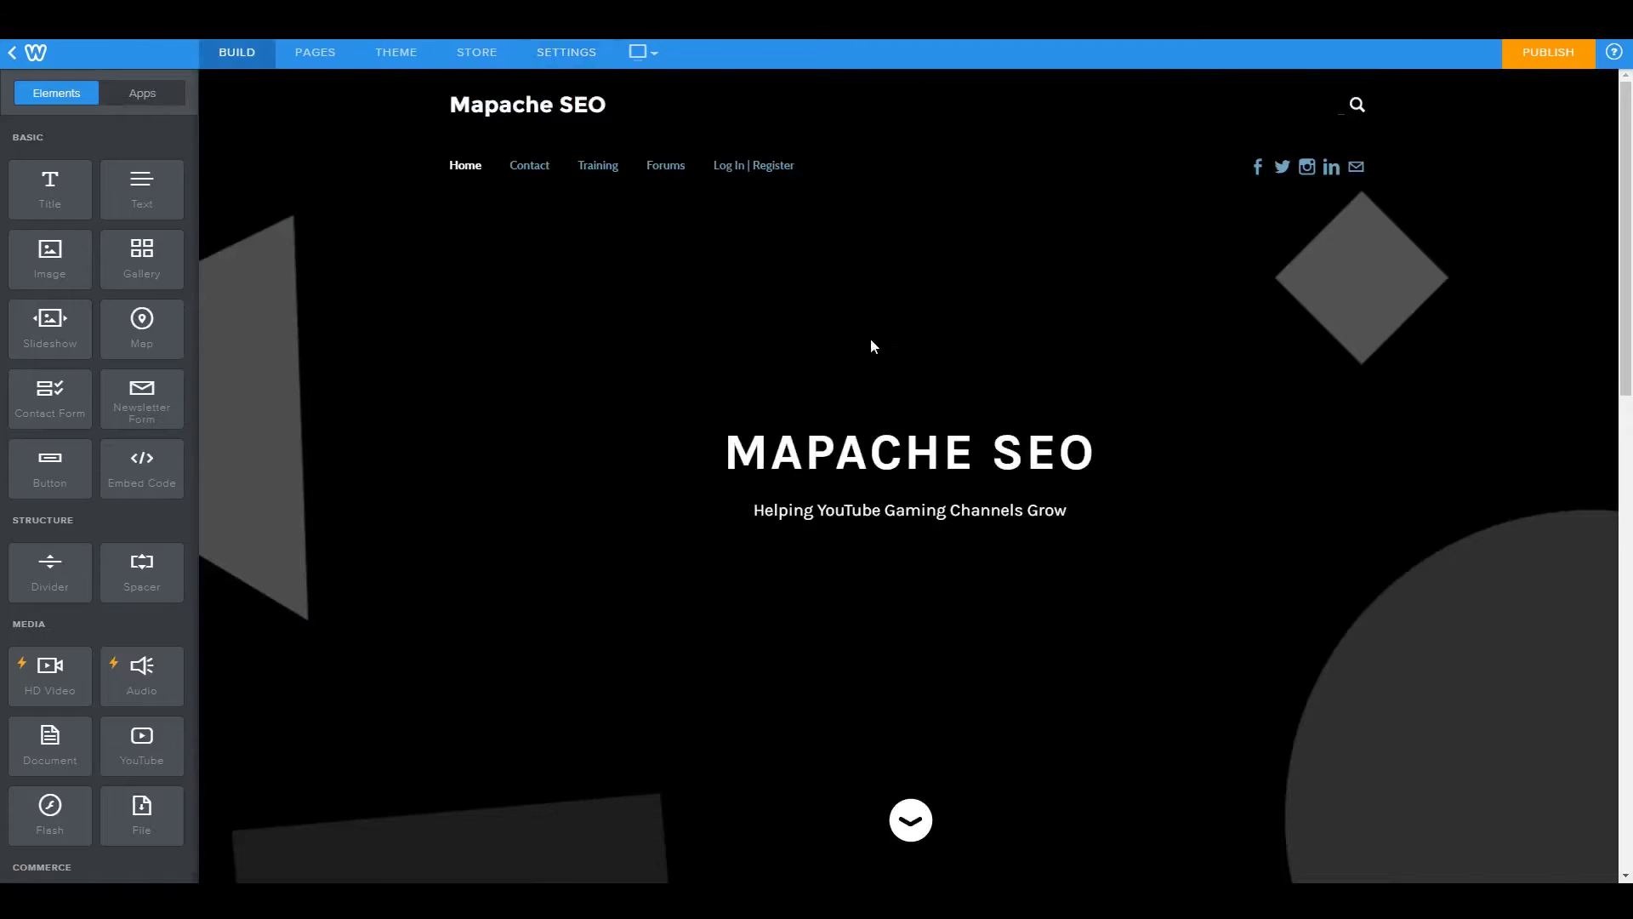
Publish the website from its General settings and continue to registering the mapacheseo.com domain
left_click(557, 53)
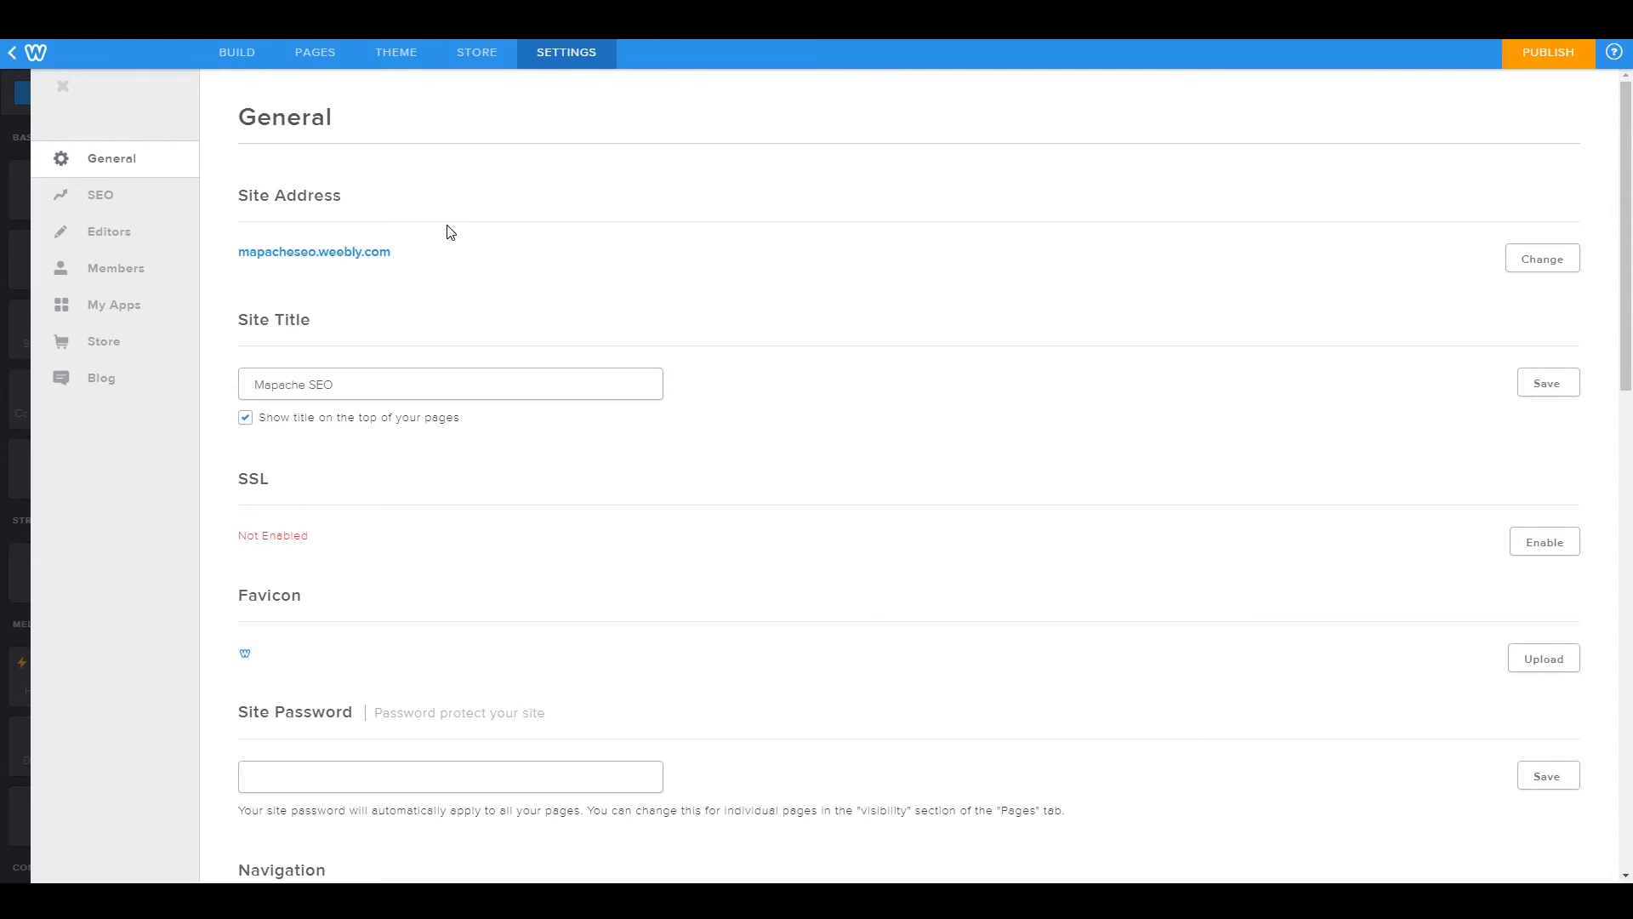
left_click(1548, 53)
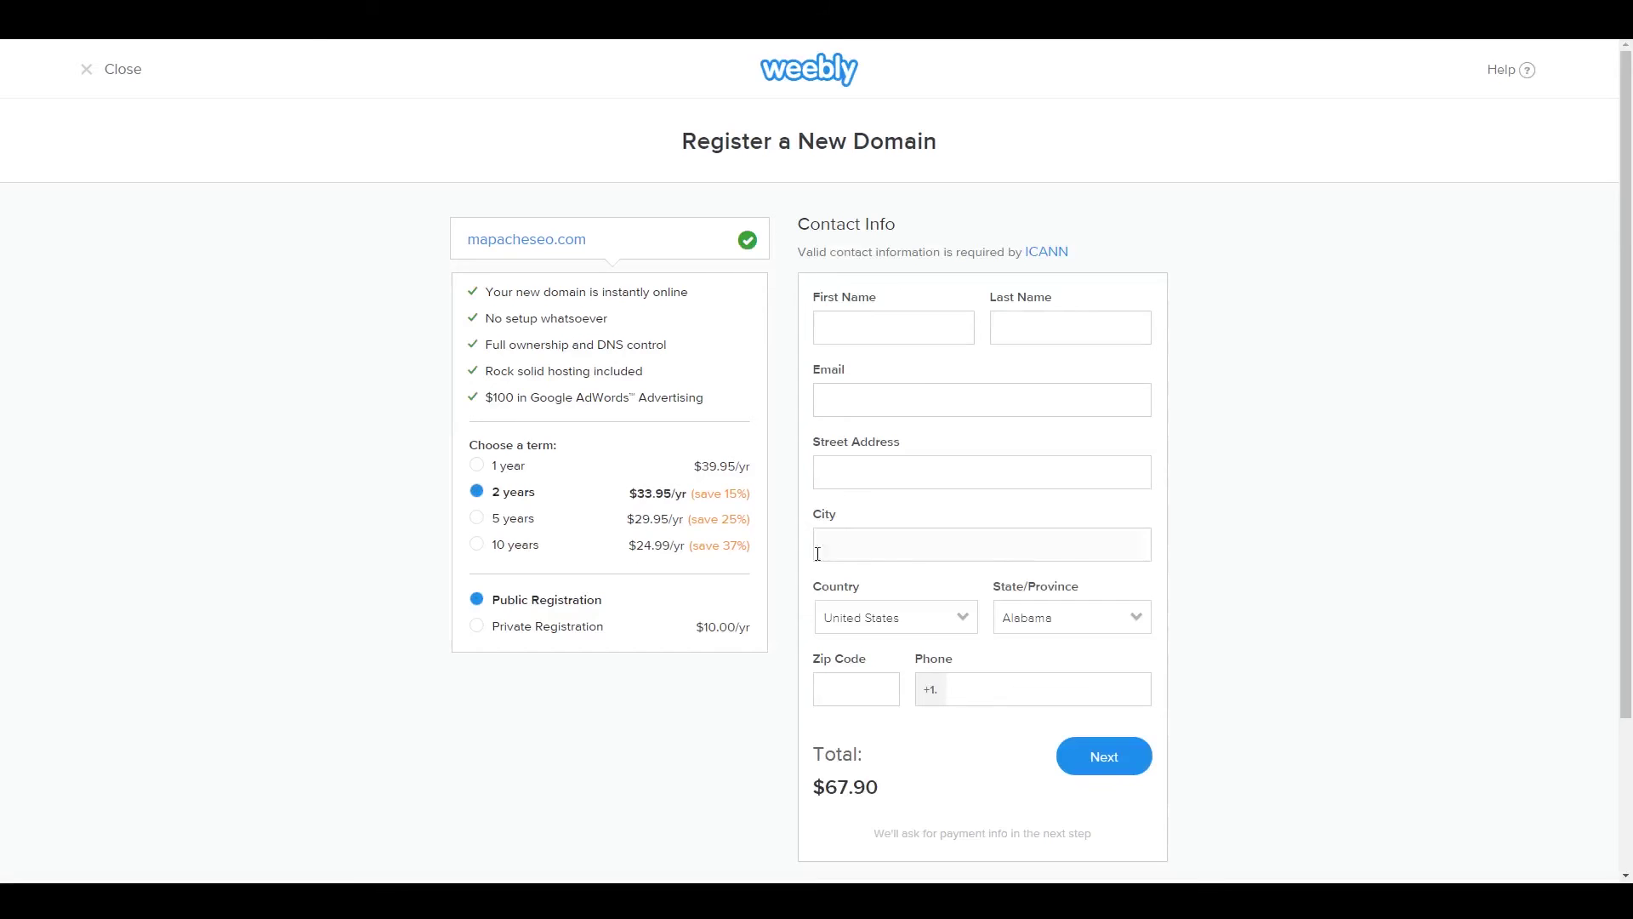
Select the 1 year term for mapacheseo.com, review the registration form, and close it and the publishing dialog without registering
left_click(478, 467)
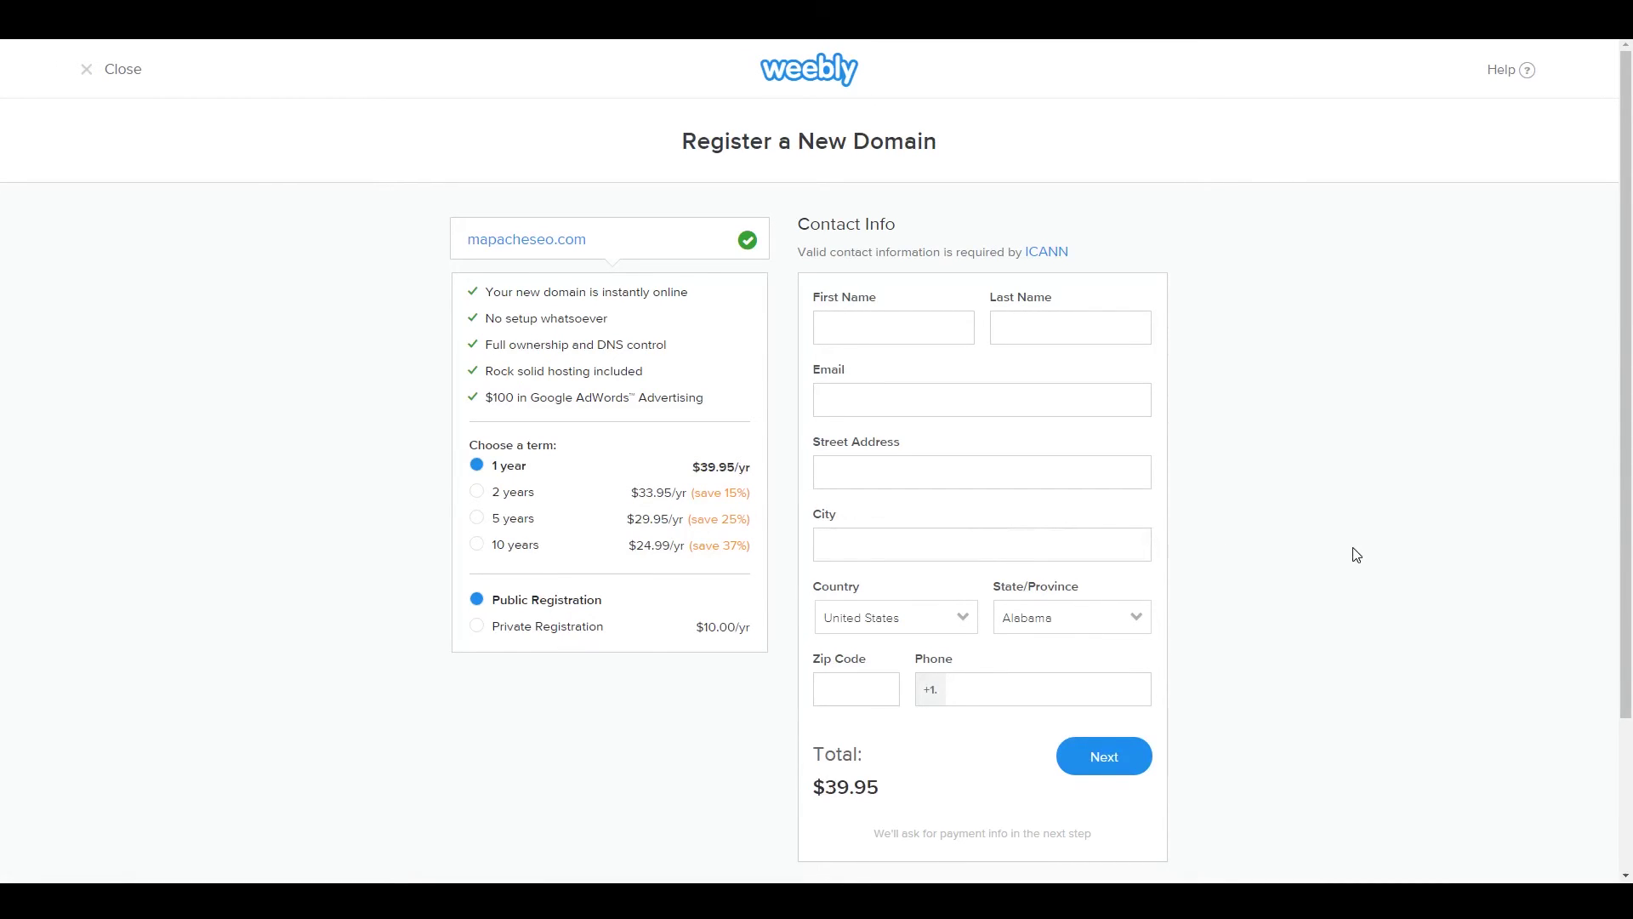
scroll(1356, 555, "down", 3)
scroll(1356, 554, "up", 1)
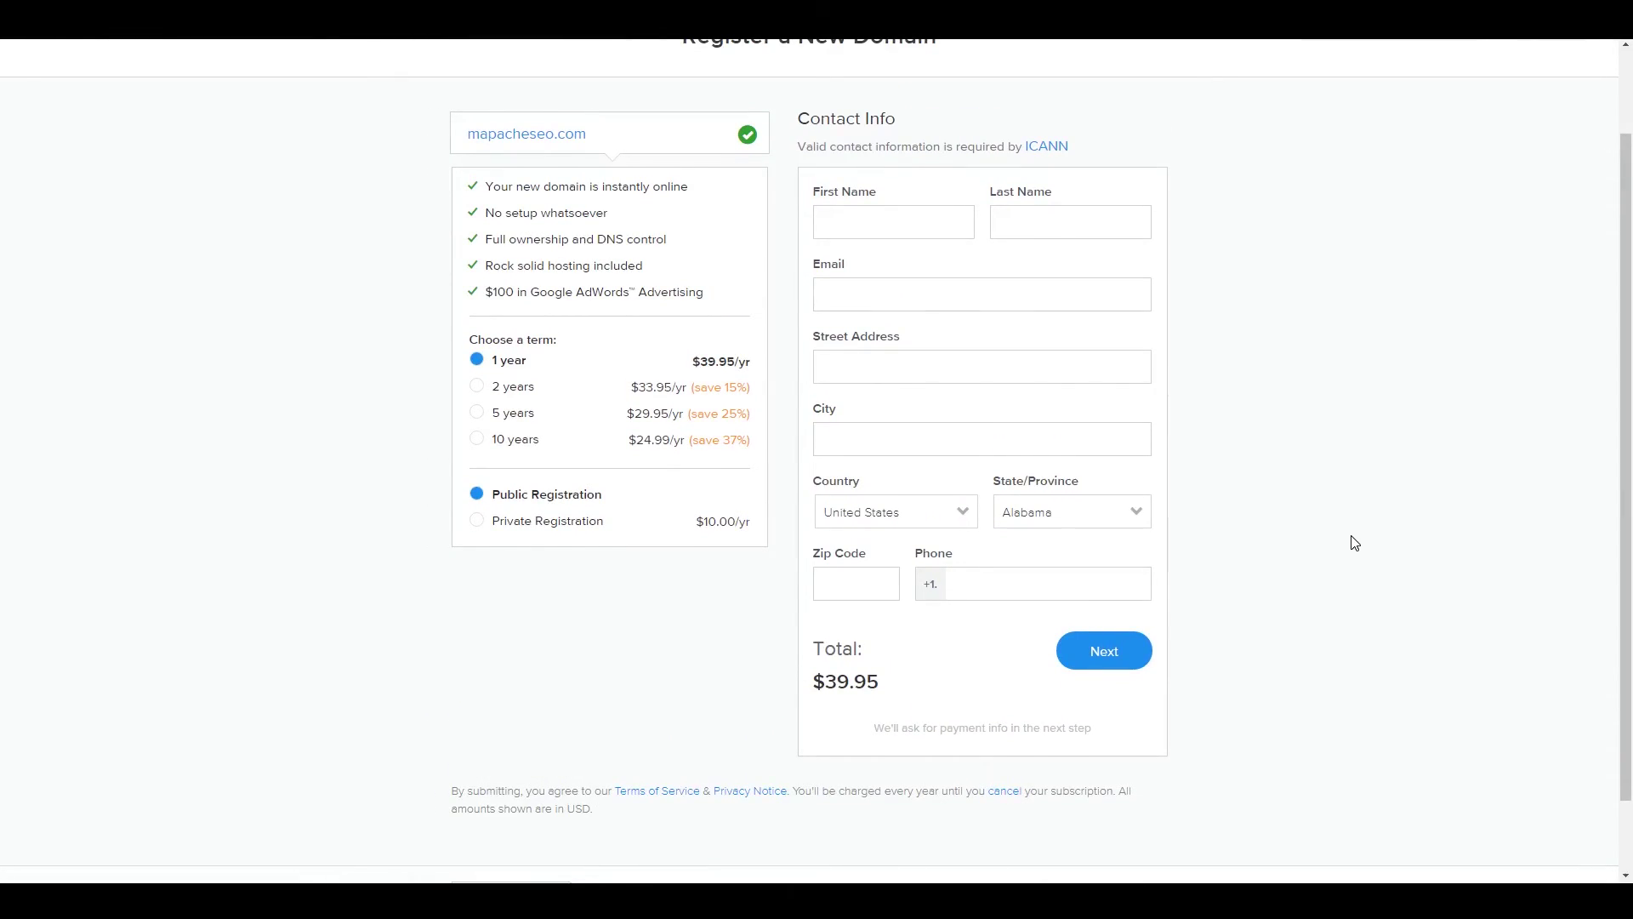
scroll(1355, 543, "up", 1)
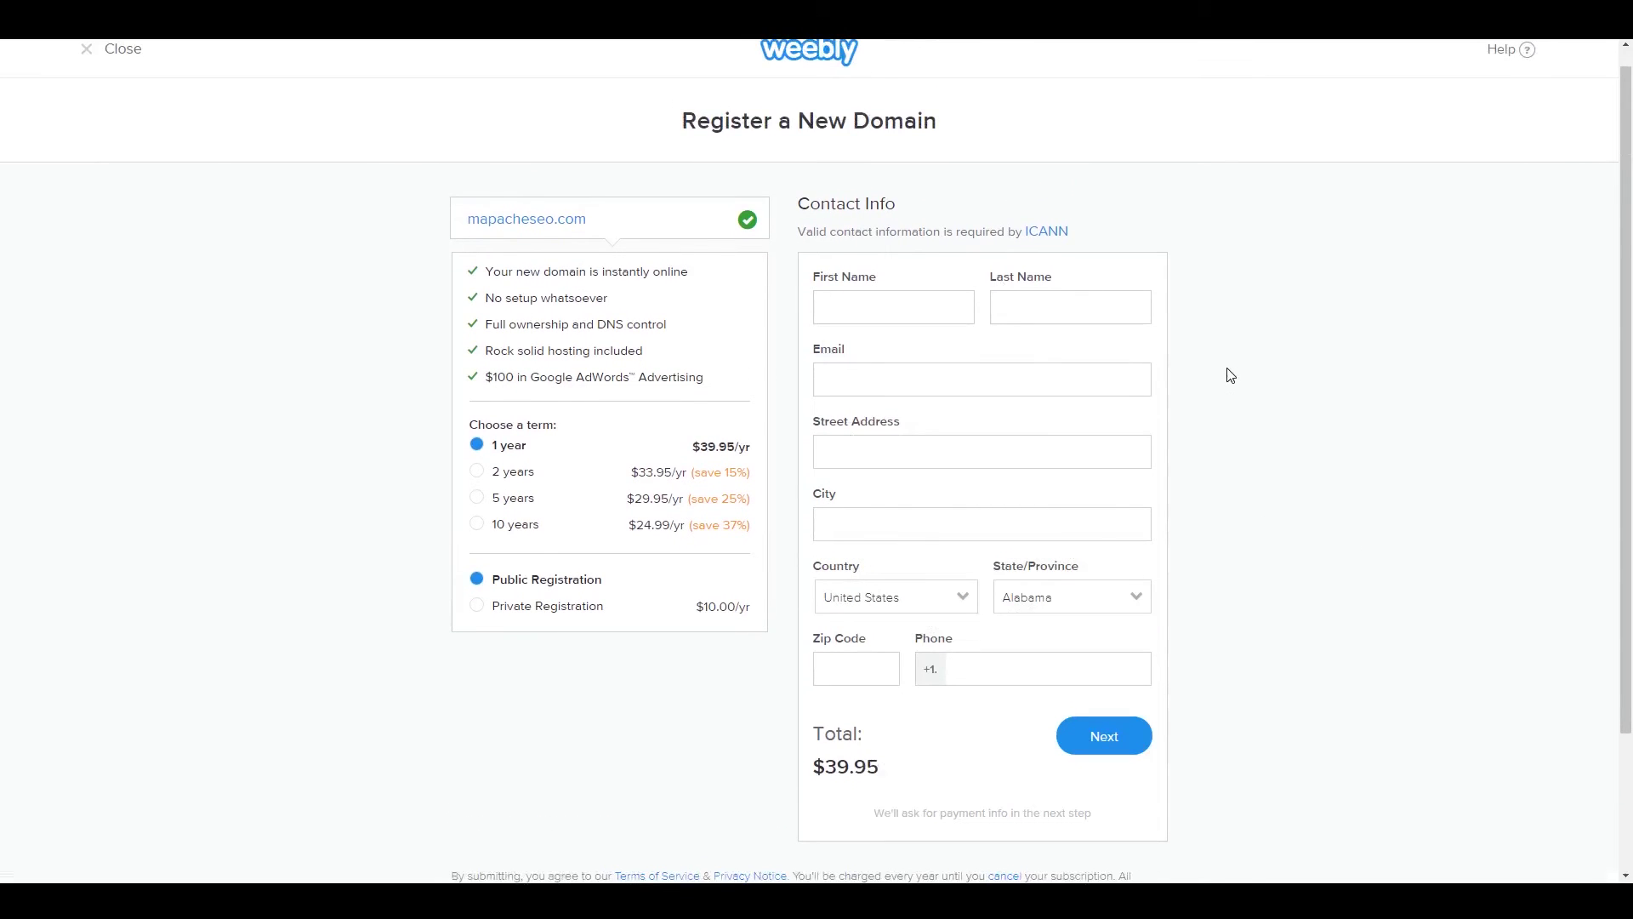
scroll(1236, 331, "up", 1)
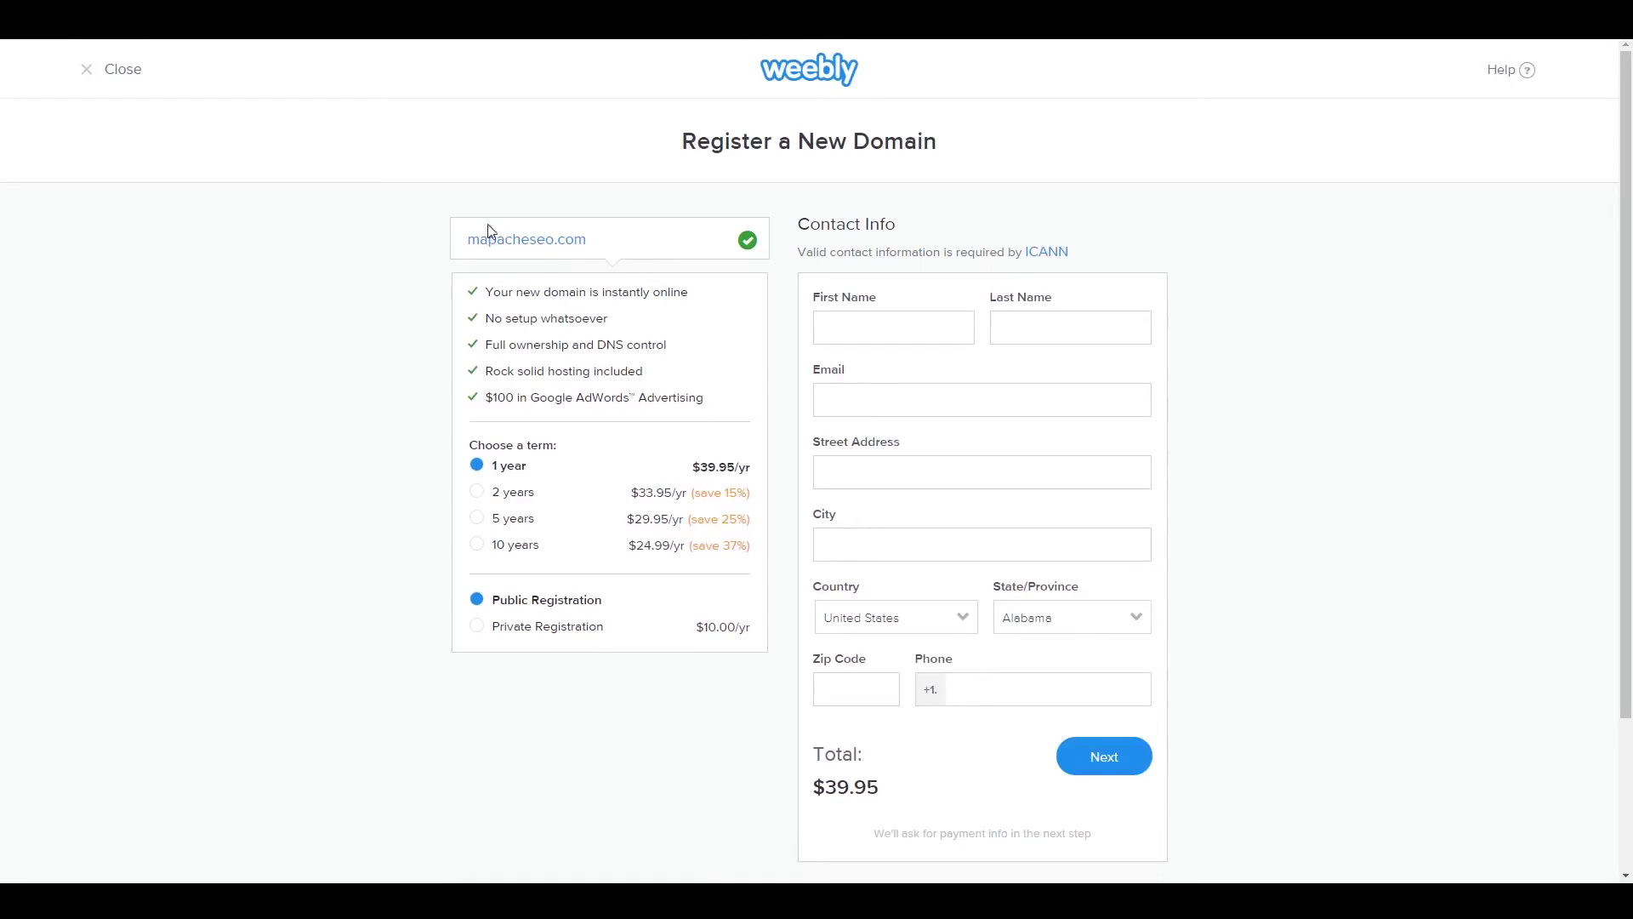
left_click(90, 68)
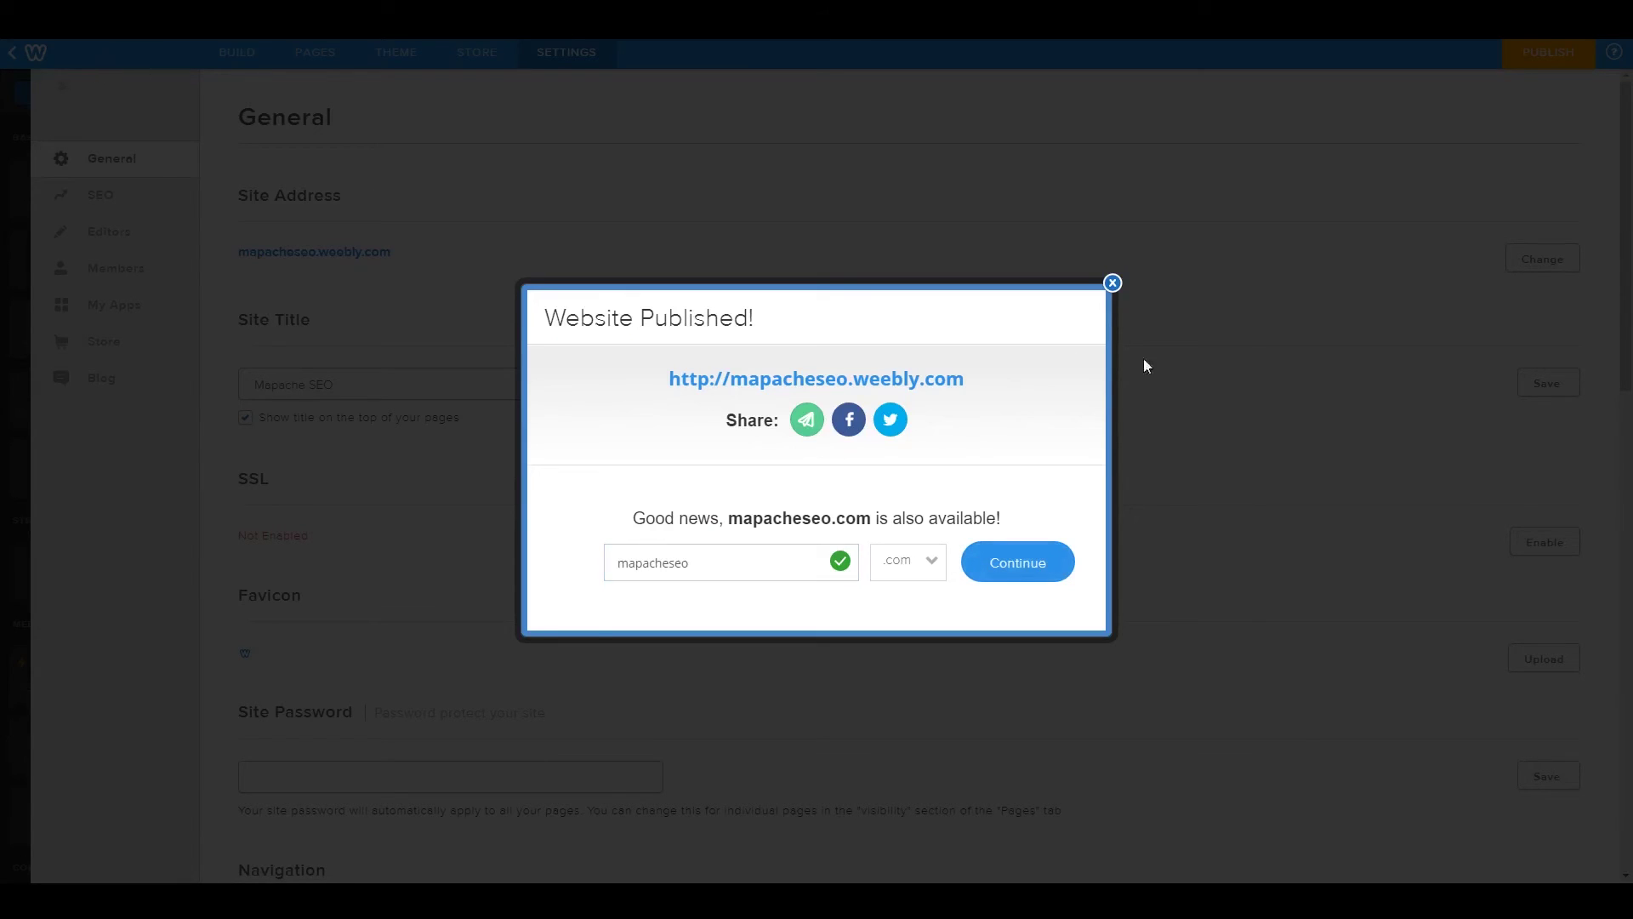
left_click(1112, 283)
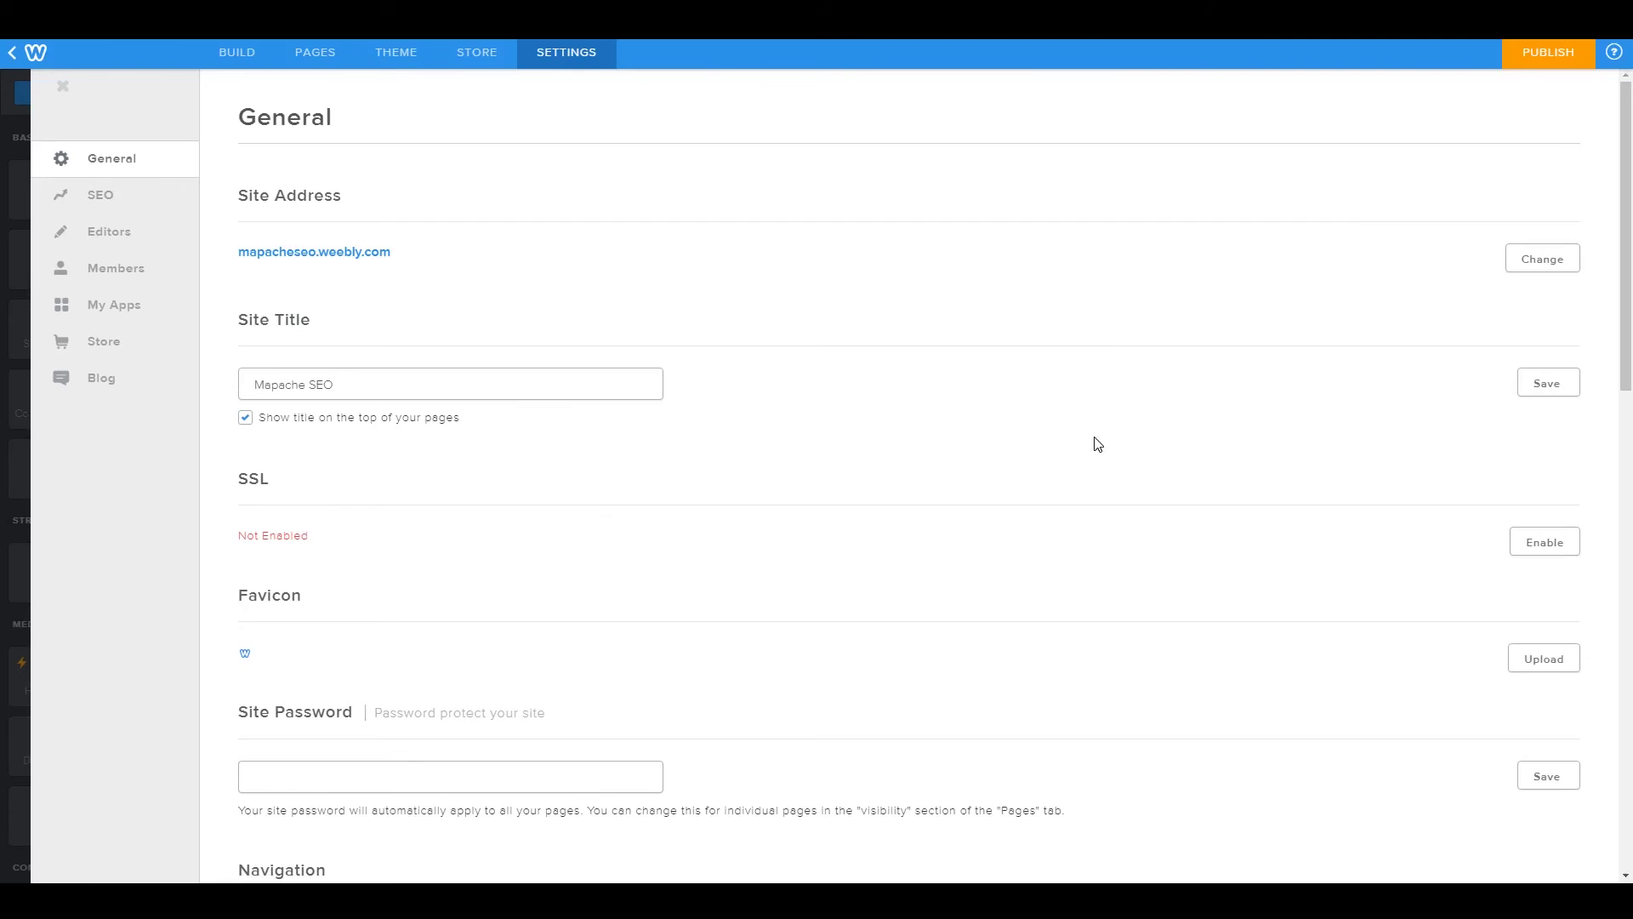
Inspect the site address options, selecting Connect a Domain You Already Own, then close them and the settings without changing the domain
left_click(1518, 268)
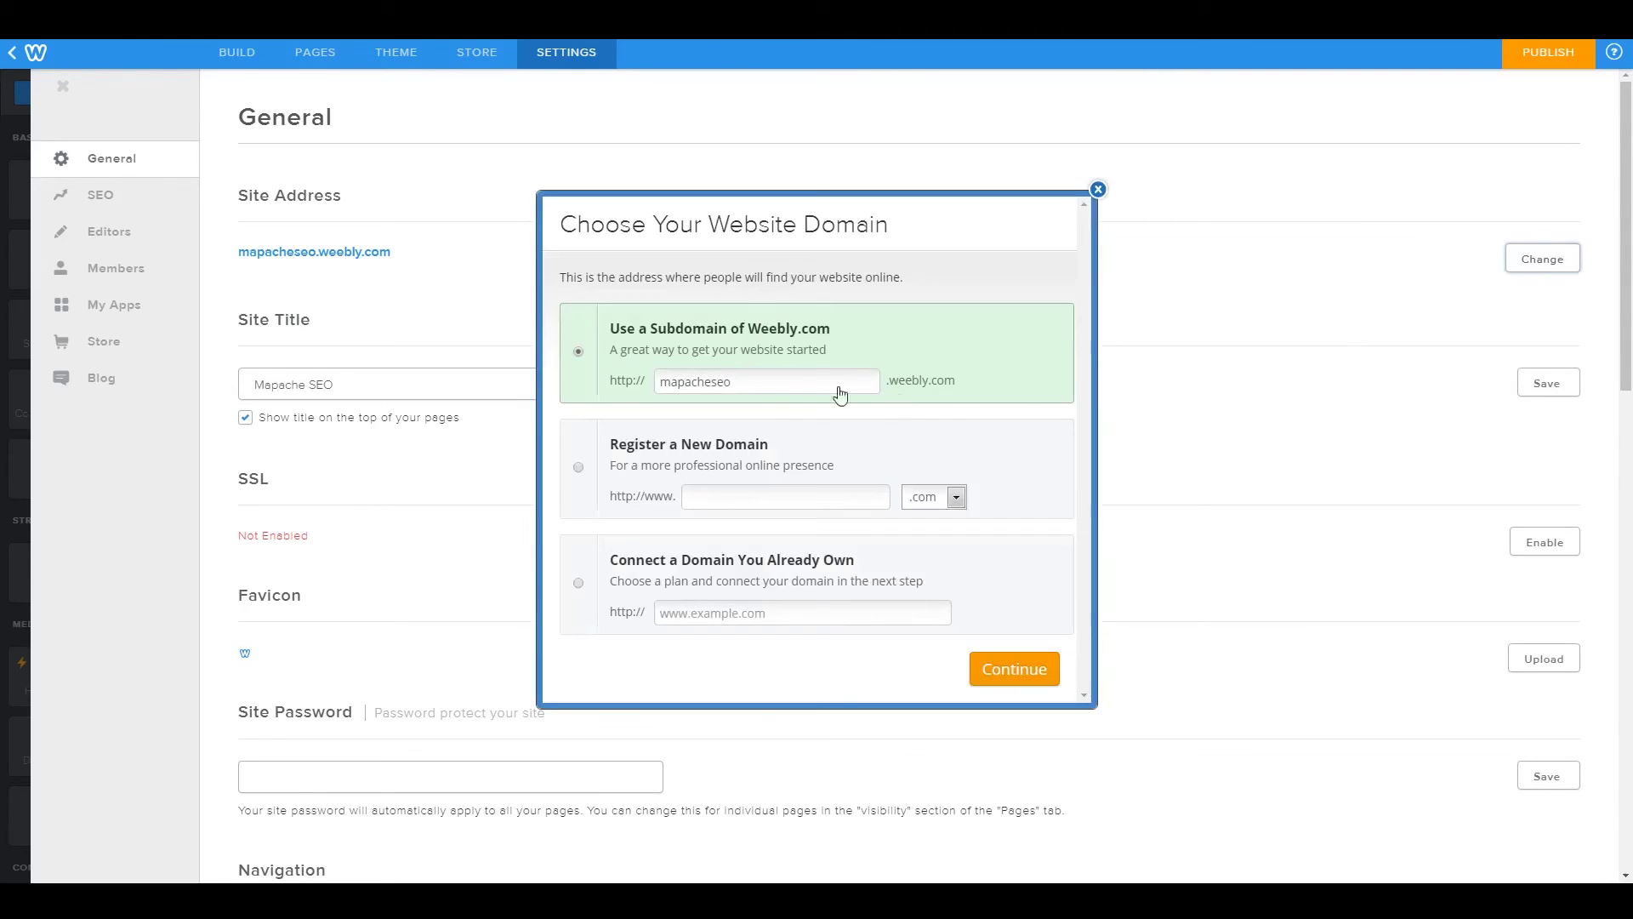
left_click(714, 616)
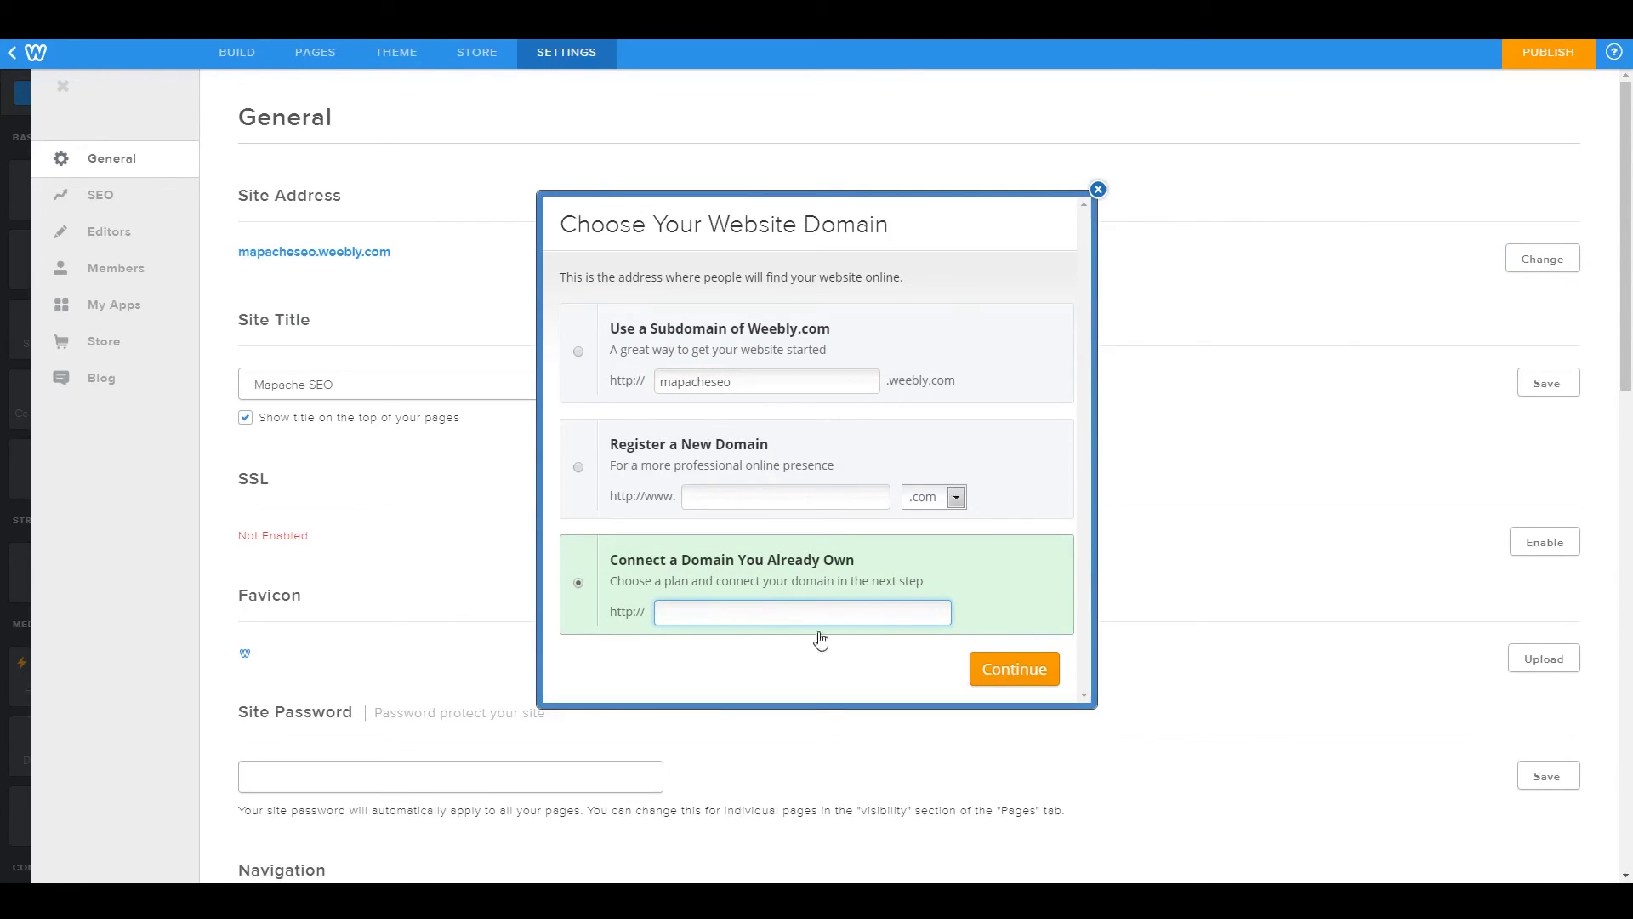
left_click(1100, 189)
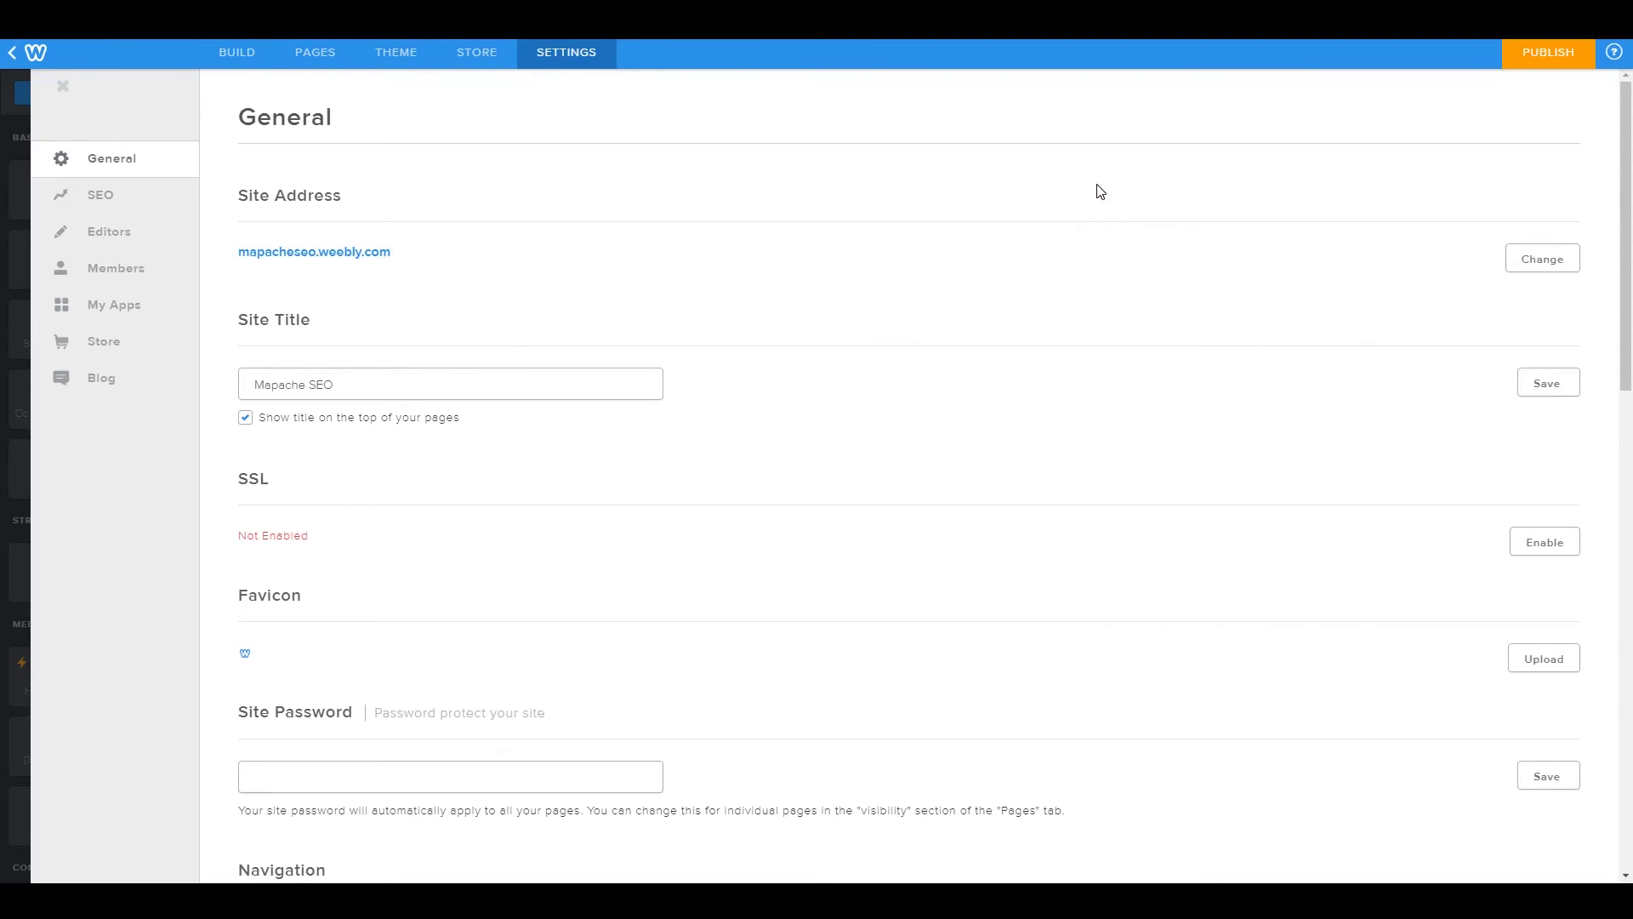
left_click(62, 85)
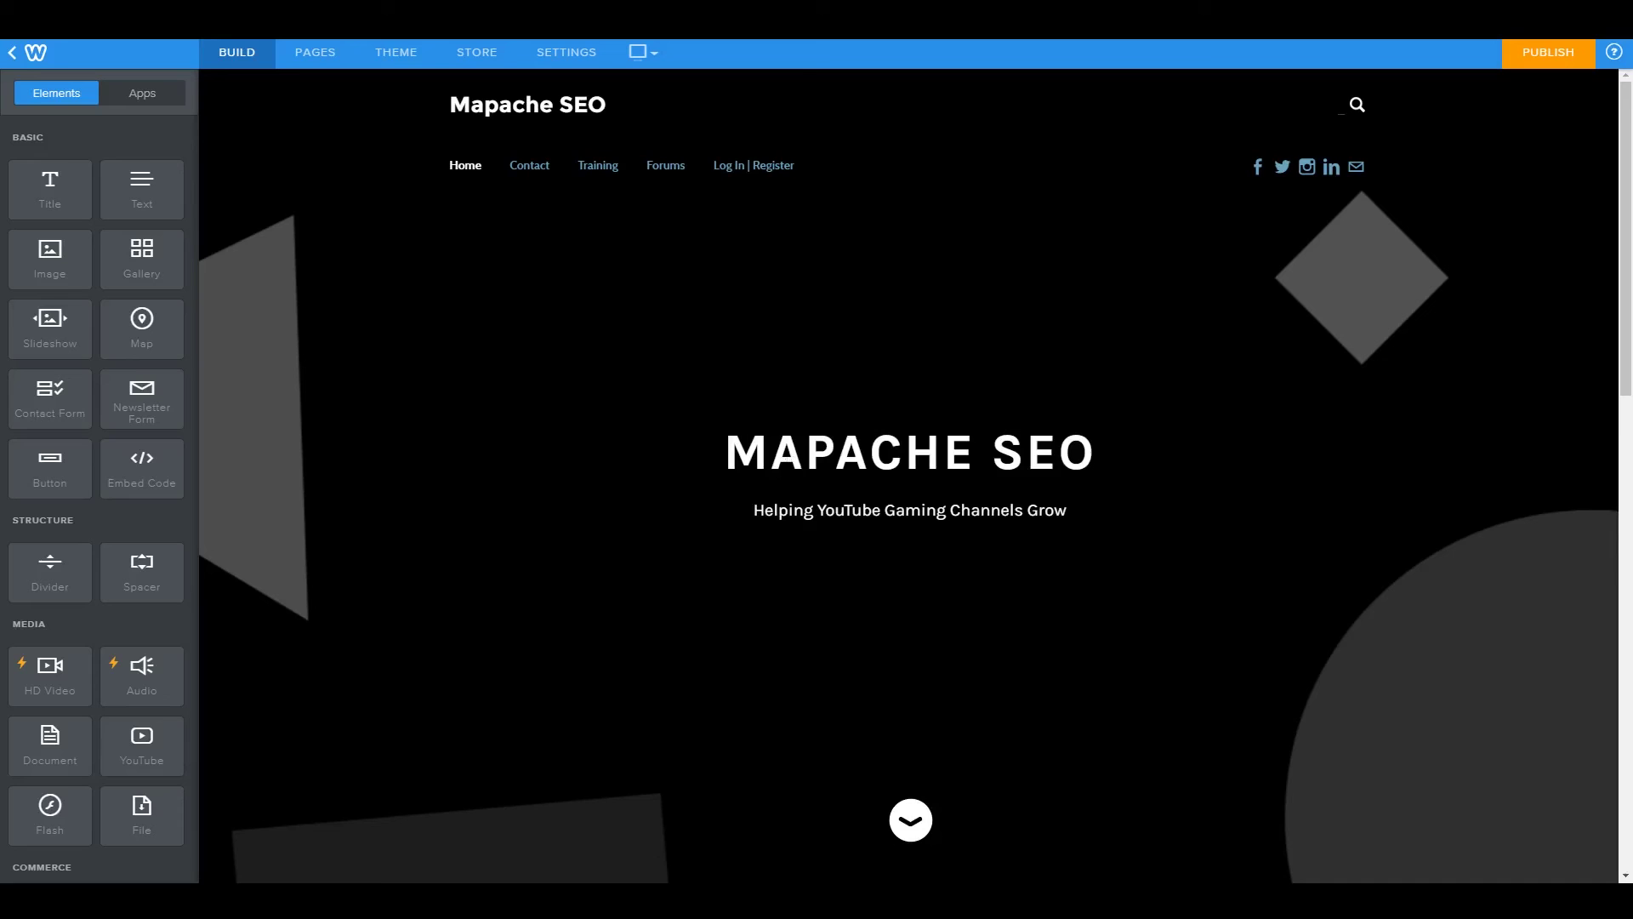
Open the Training page in the editor and review the lesson buttons under its course modules
left_click(598, 167)
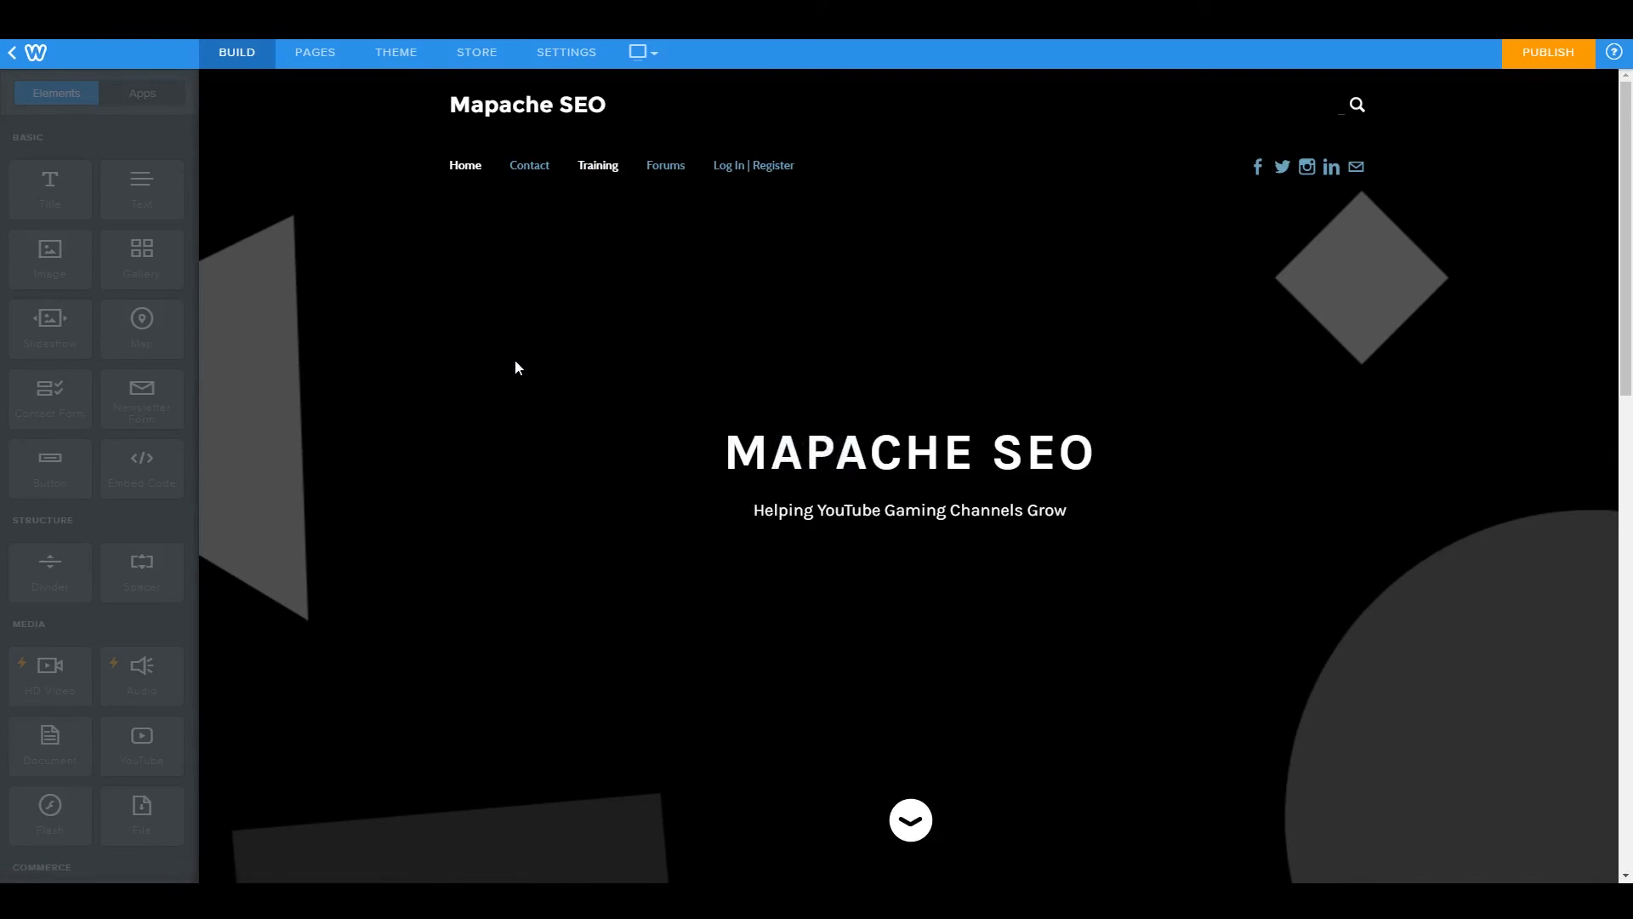
scroll(438, 453, "down", 4)
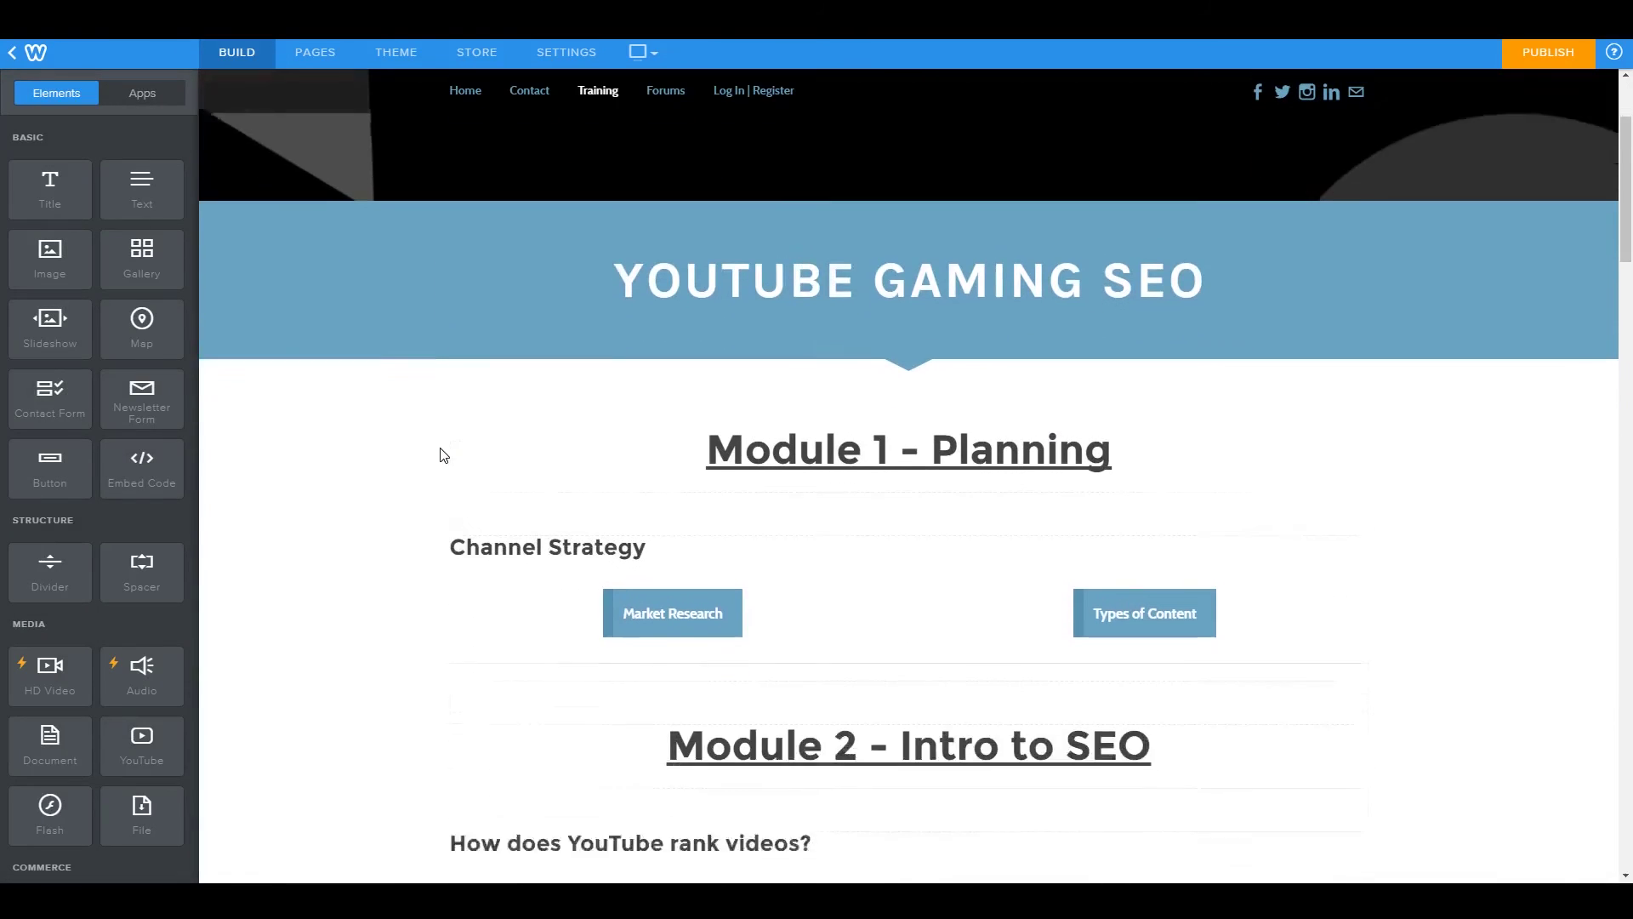
scroll(441, 454, "down", 3)
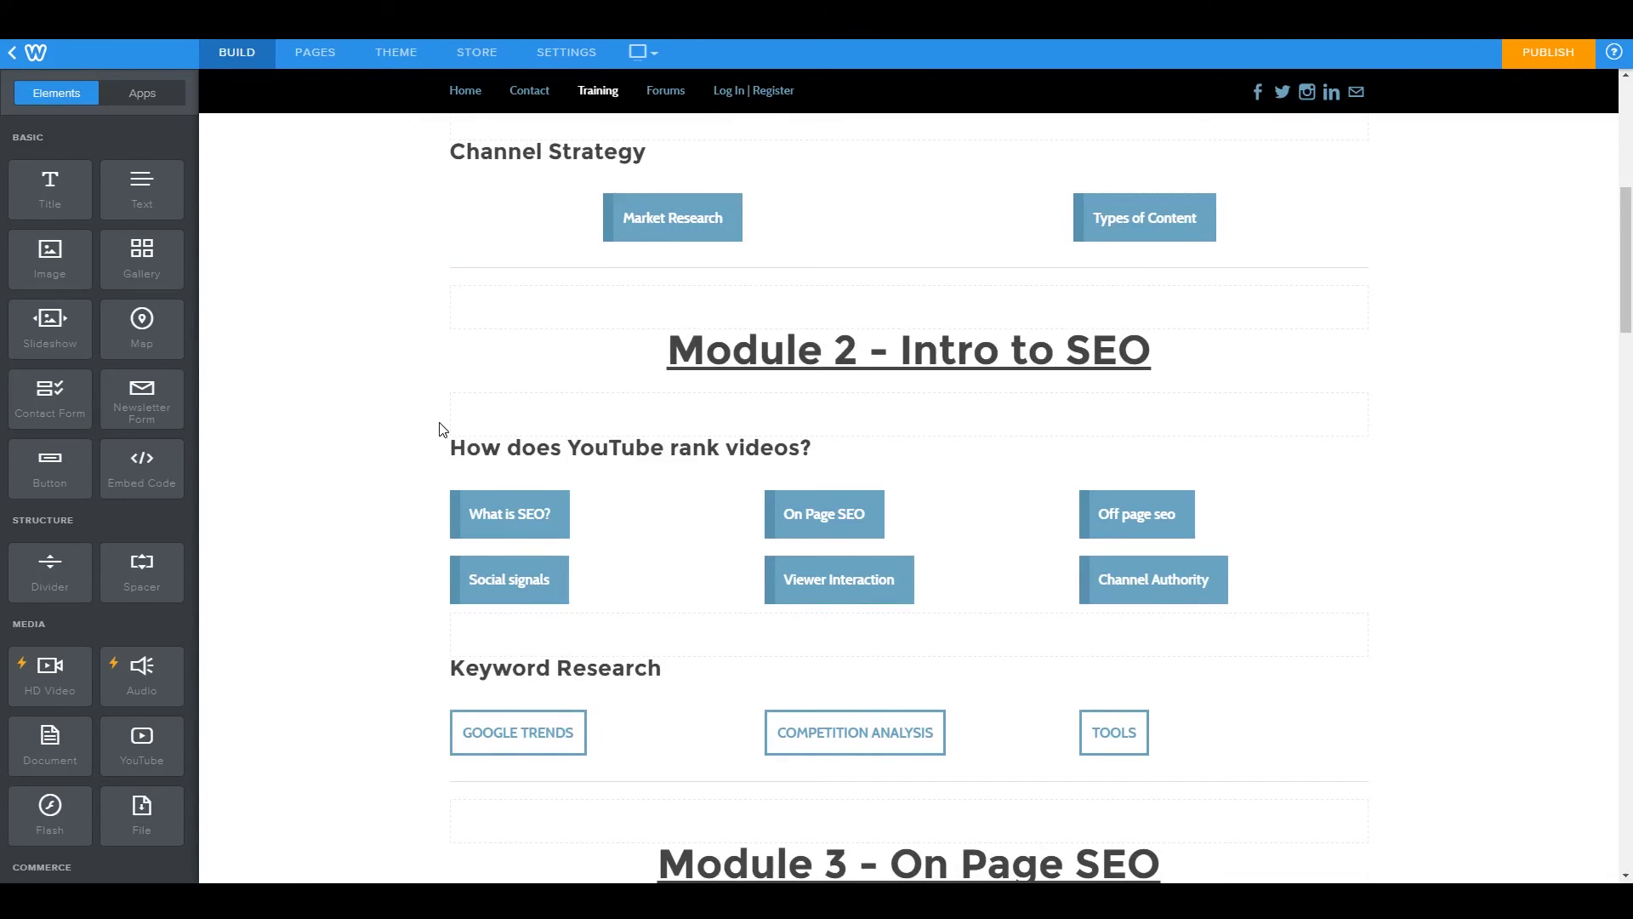
scroll(435, 430, "down", 6)
scroll(434, 430, "up", 3)
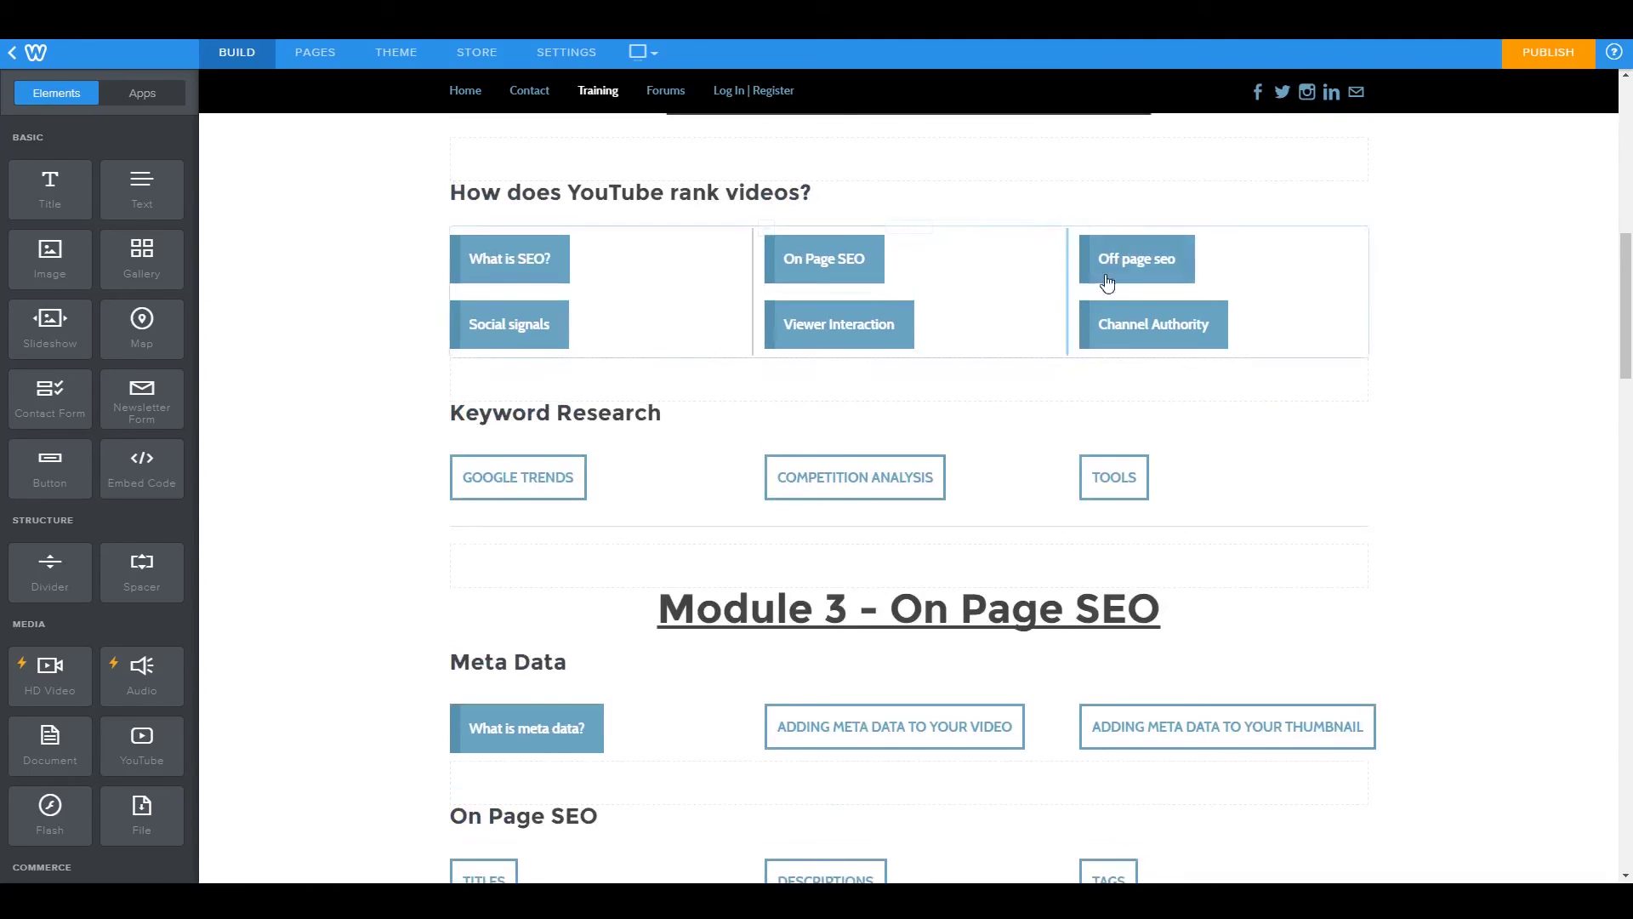
scroll(434, 403, "down", 7)
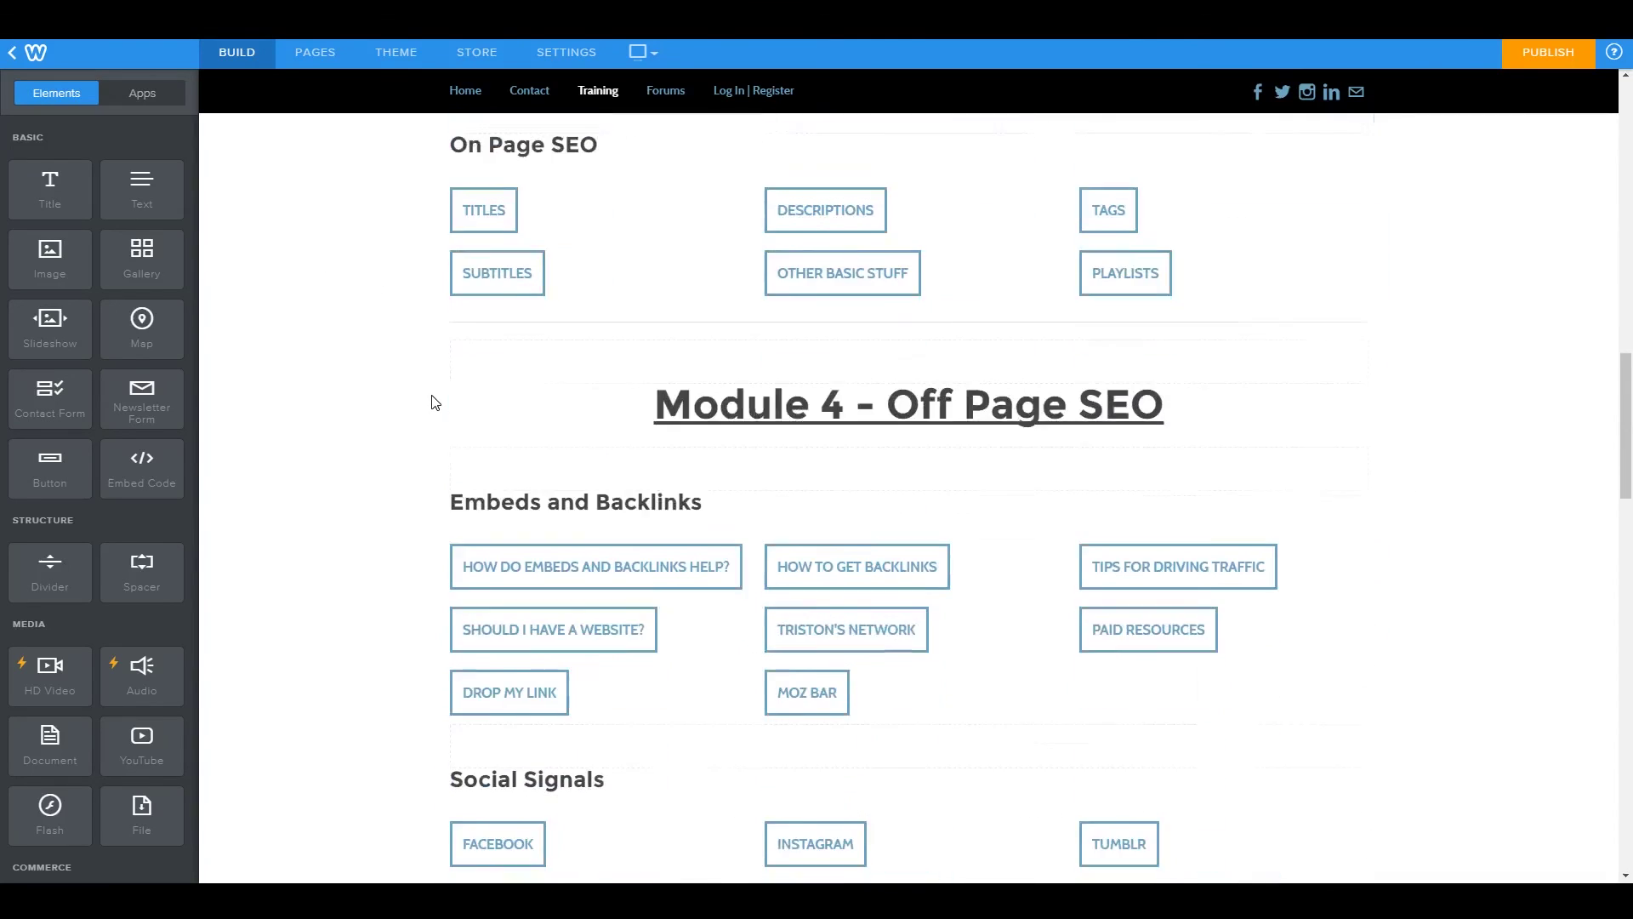
scroll(435, 402, "down", 5)
scroll(434, 404, "up", 13)
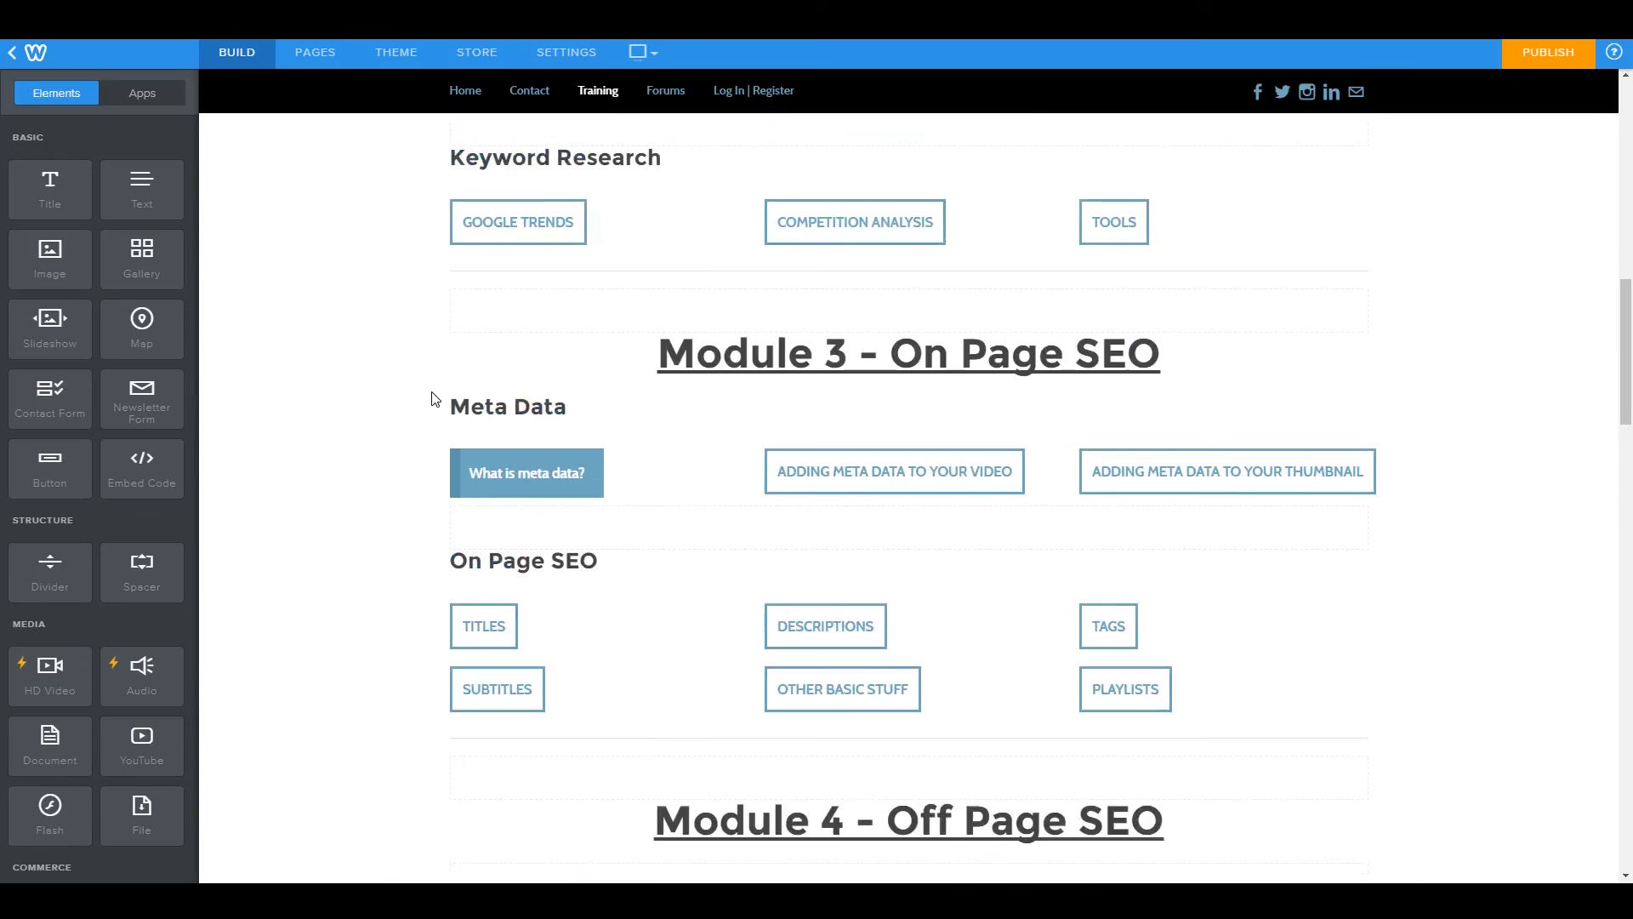
scroll(434, 403, "up", 8)
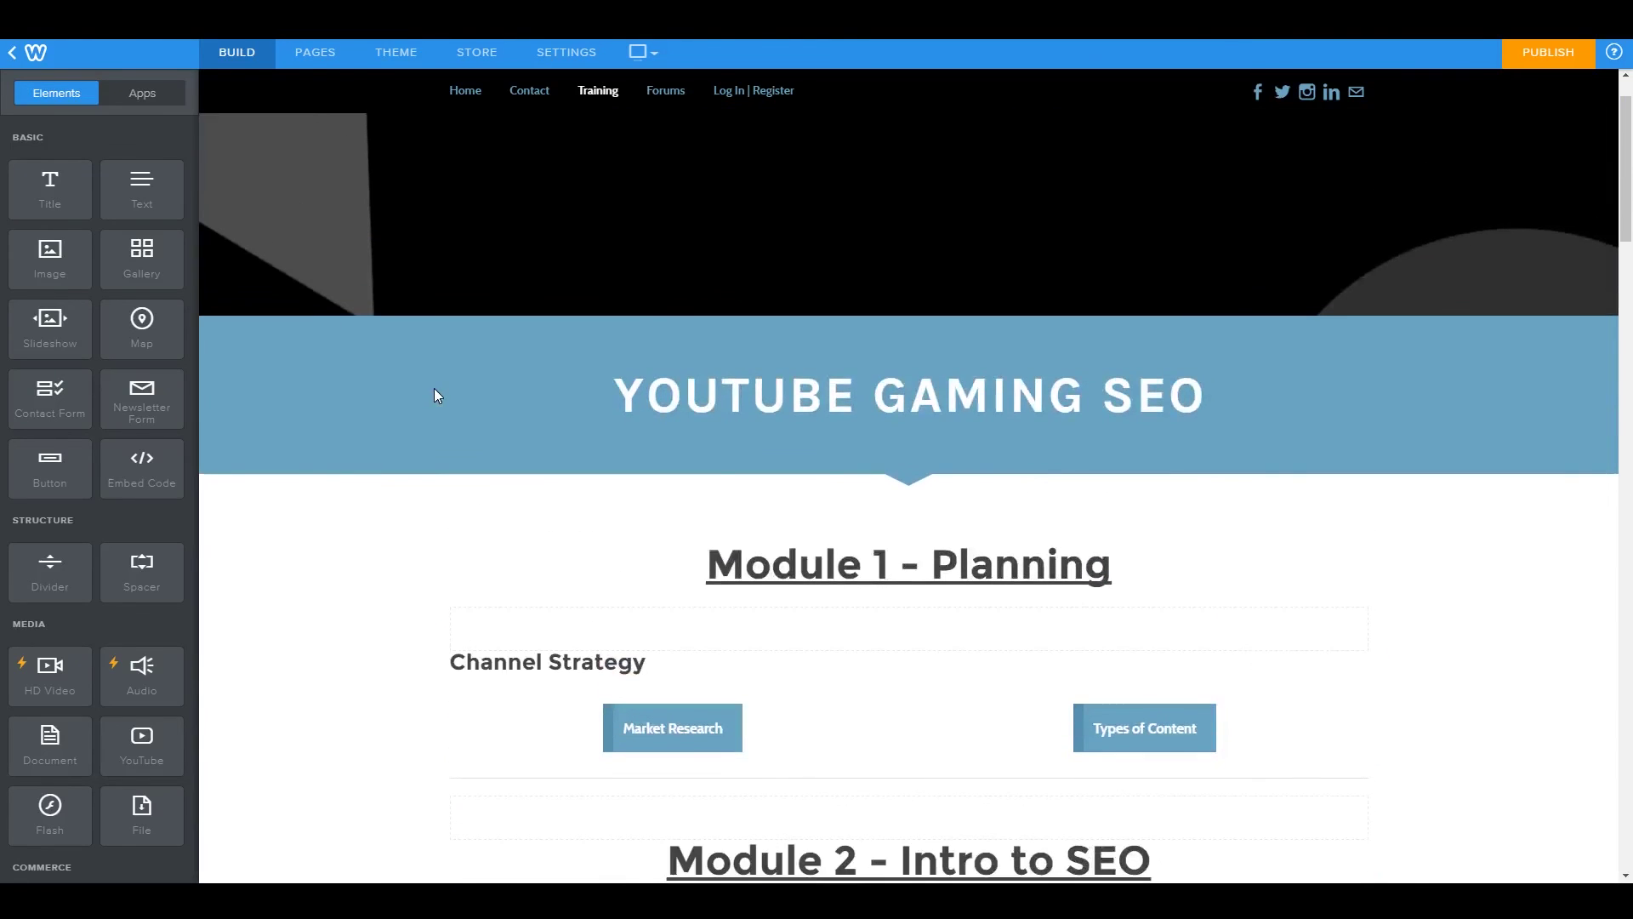